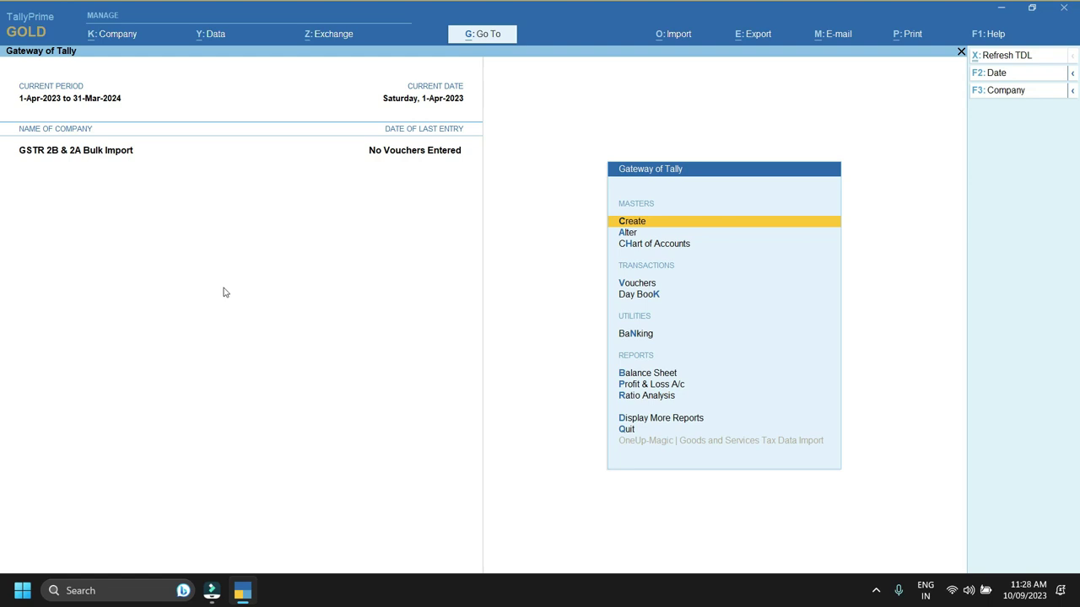
key(Escape)
key(Escape)
key(Escape)
key(Escape)
click(177, 182)
click(309, 299)
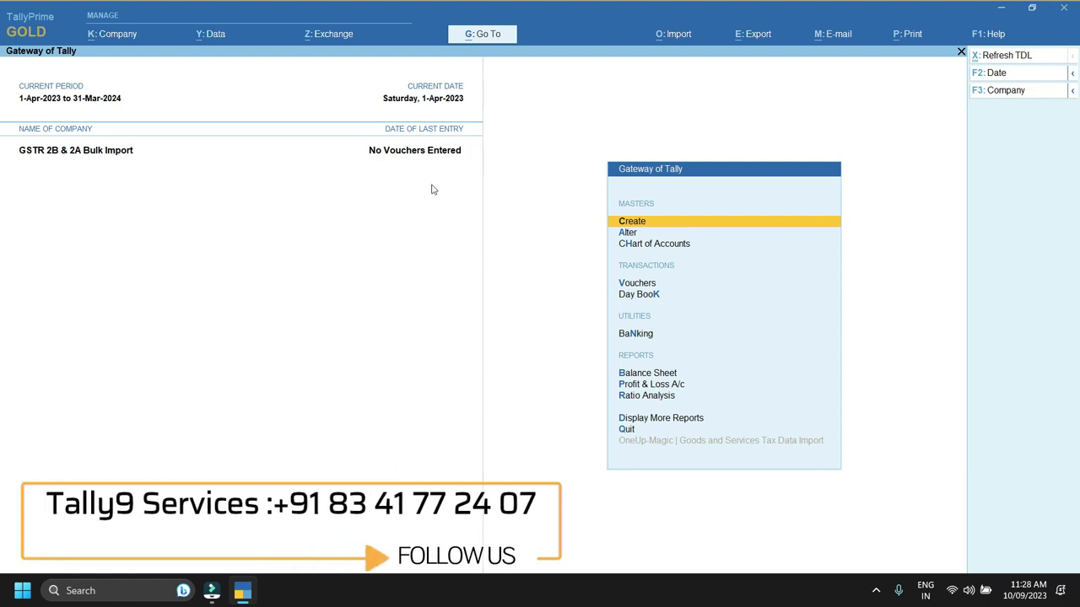
Open the add-on features from TDL management and set GSTR Data Import From Potal to Yes
click(990, 33)
click(979, 141)
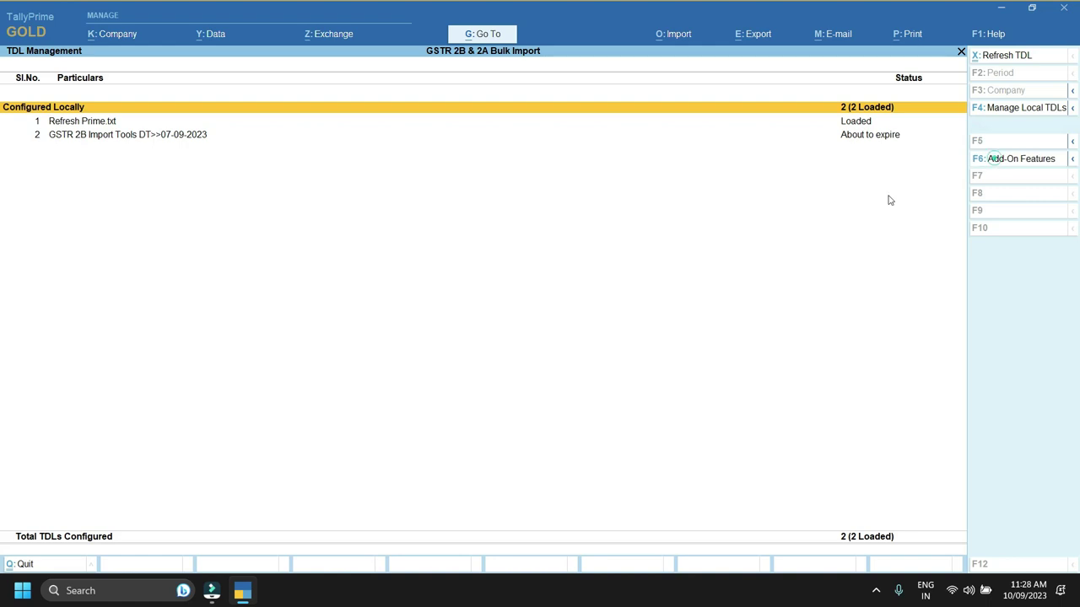
click(995, 157)
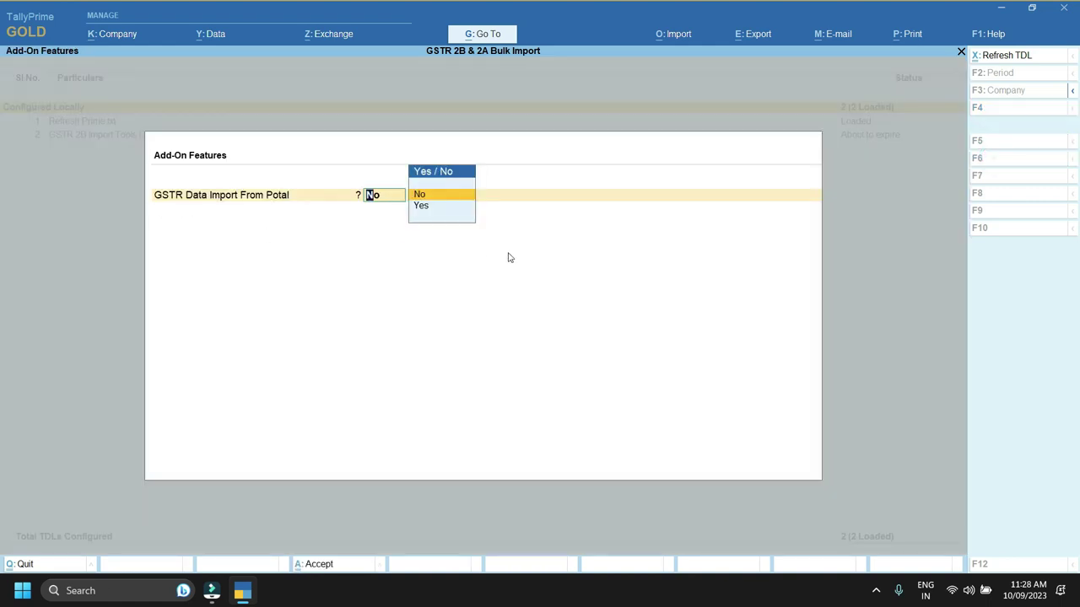
key(y)
key(Return)
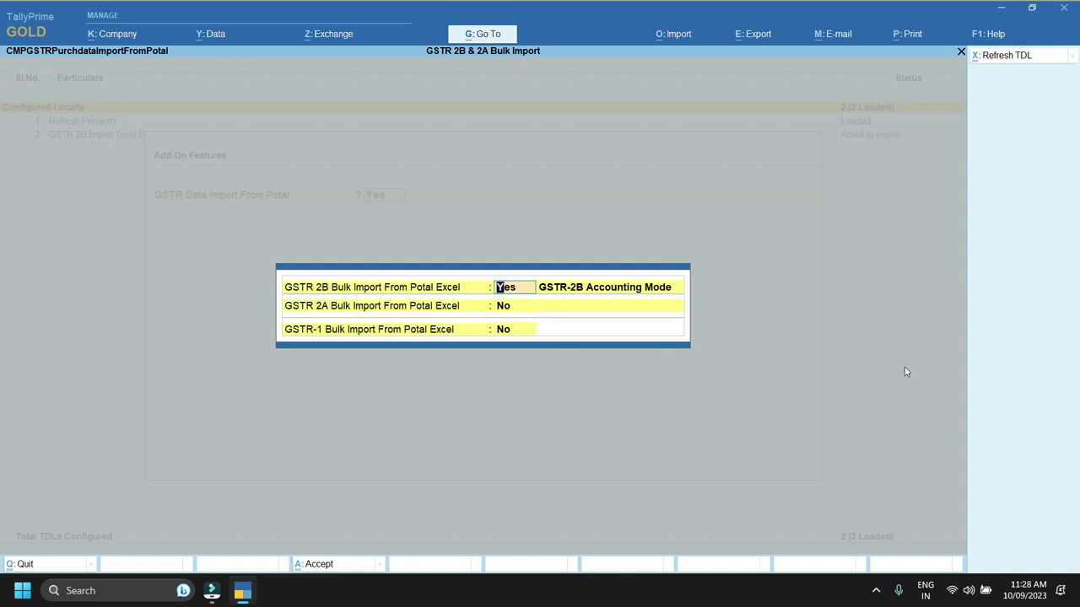
Keep GSTR 2B bulk import enabled, choose GSTR-2B Accounting Mode as its import mode, and accept the add-on features
key(Return)
key(Down)
key(Up)
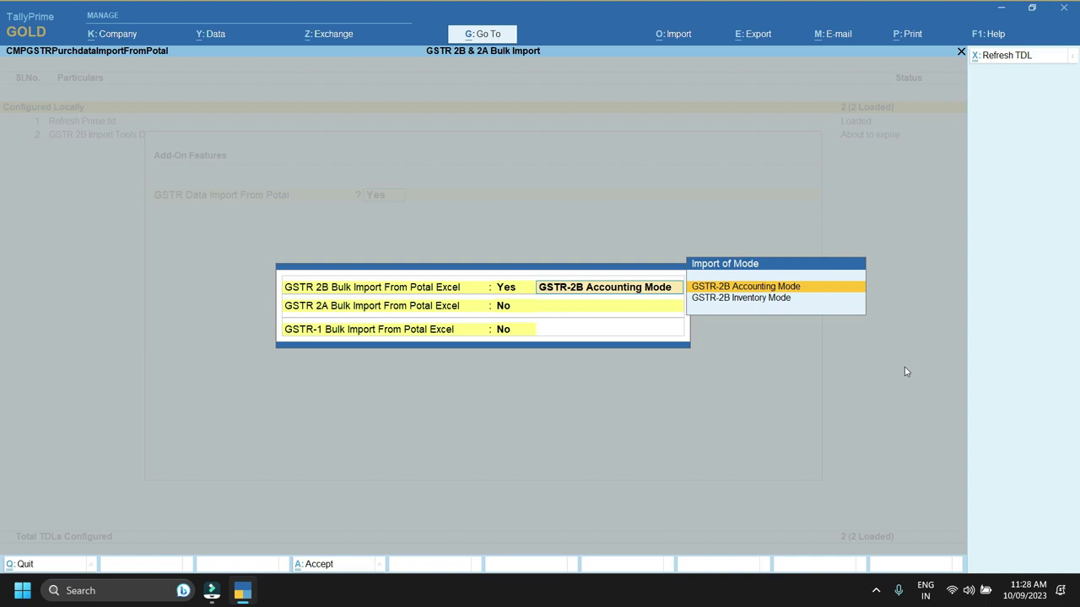
key(Down)
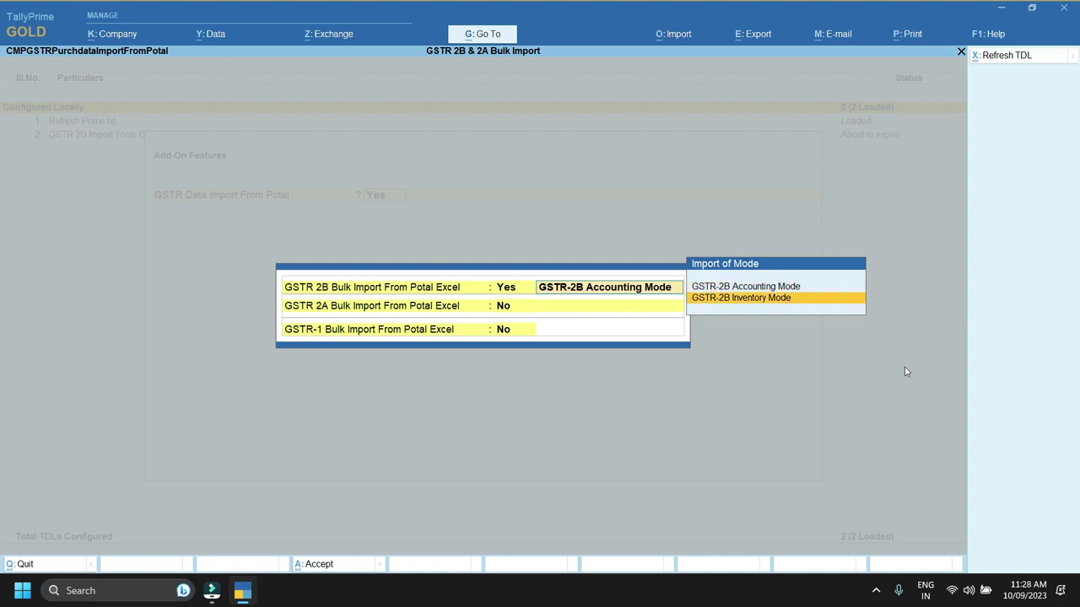
key(Up)
key(Down)
key(Up)
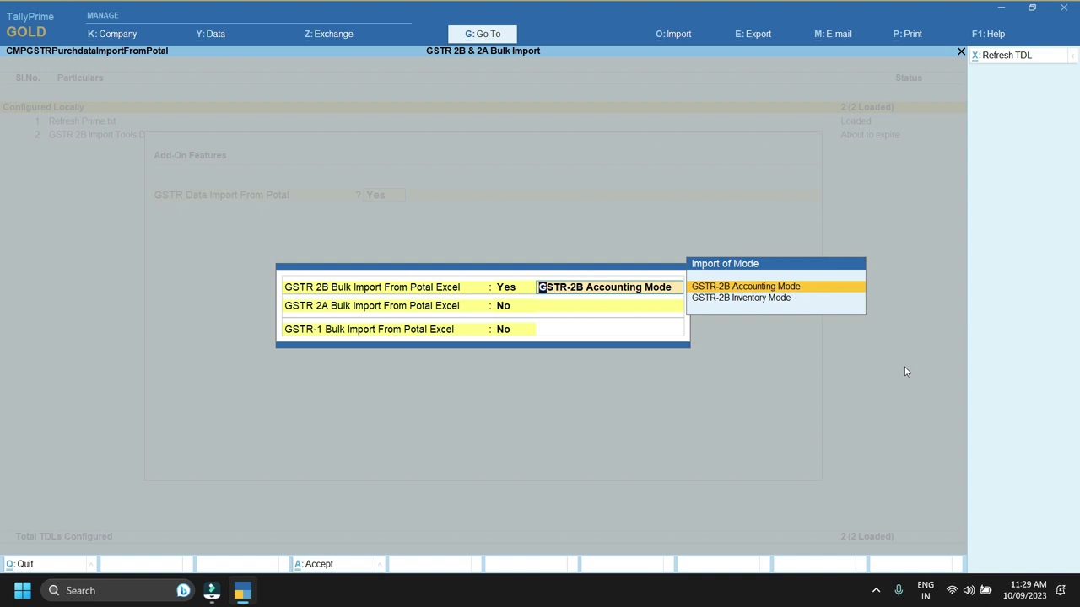
key(Down)
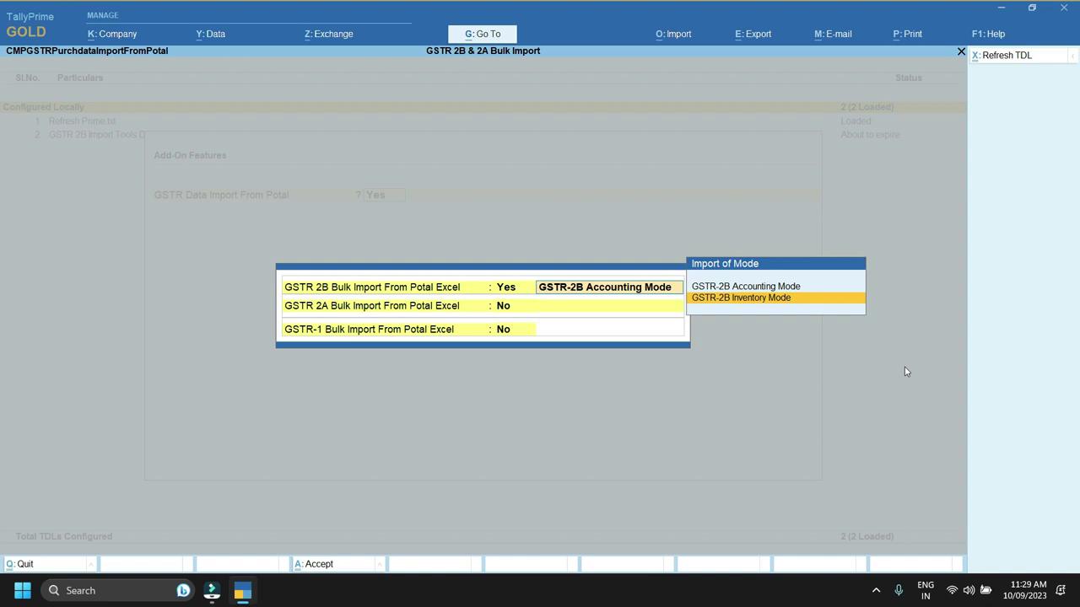
key(Up)
key(Down)
key(Up)
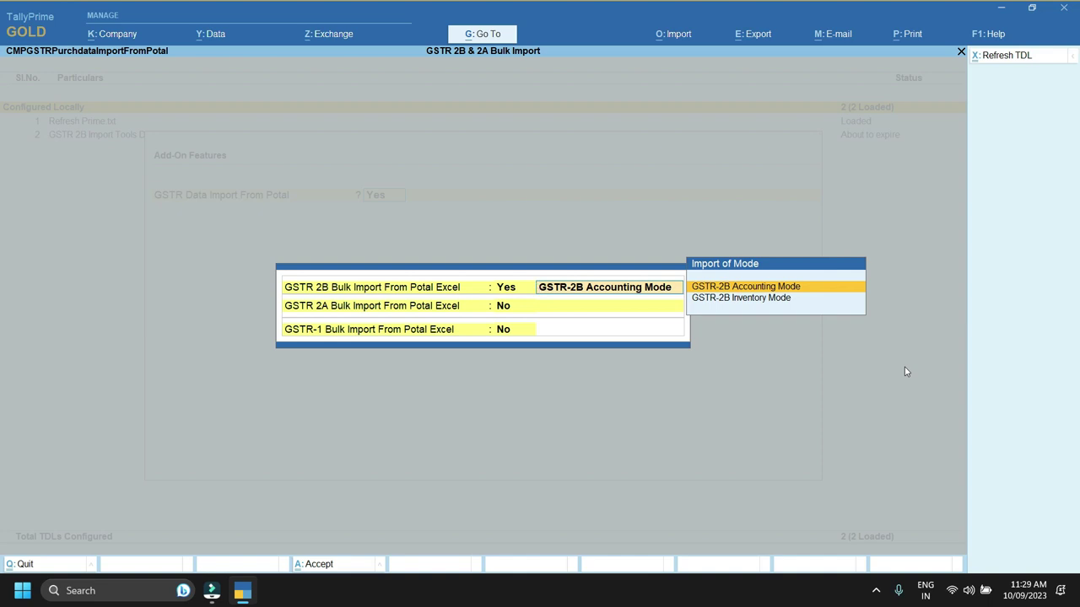
key(Return)
key(Return)
key(Return)
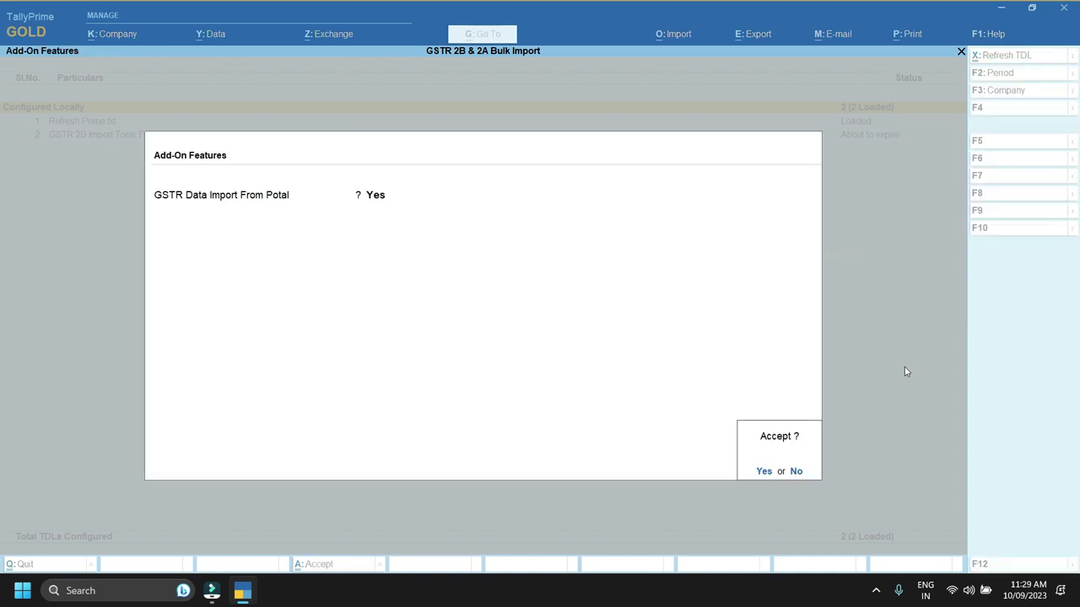
key(Return)
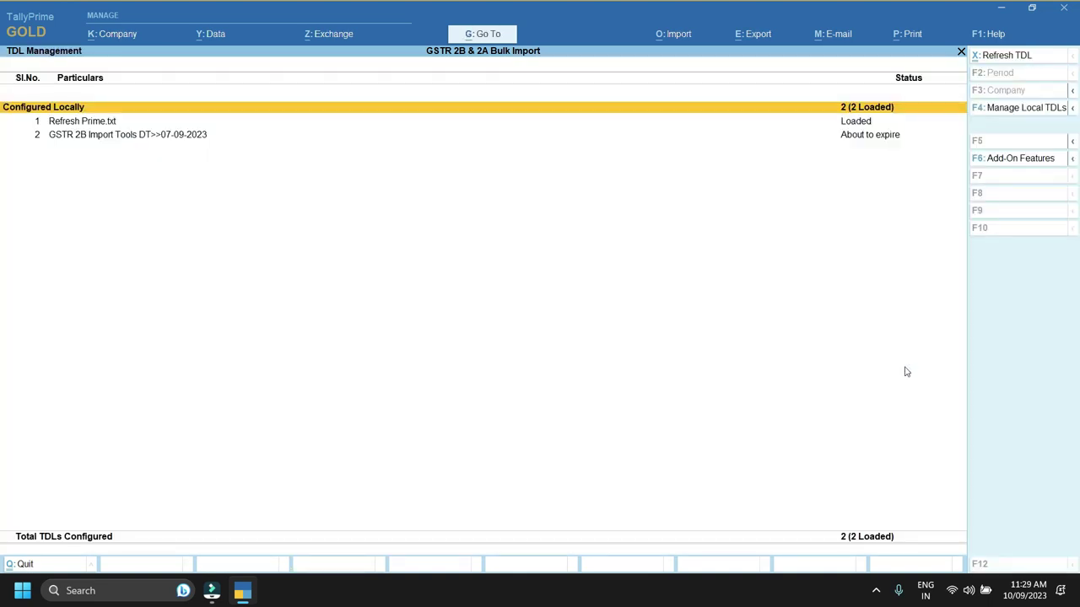
Examine the voucher type names required for the GSTR imports in the Make Configuration Need settings of the OneUp-Magic tools
key(Escape)
key(Up)
key(Down)
key(Return)
key(Down)
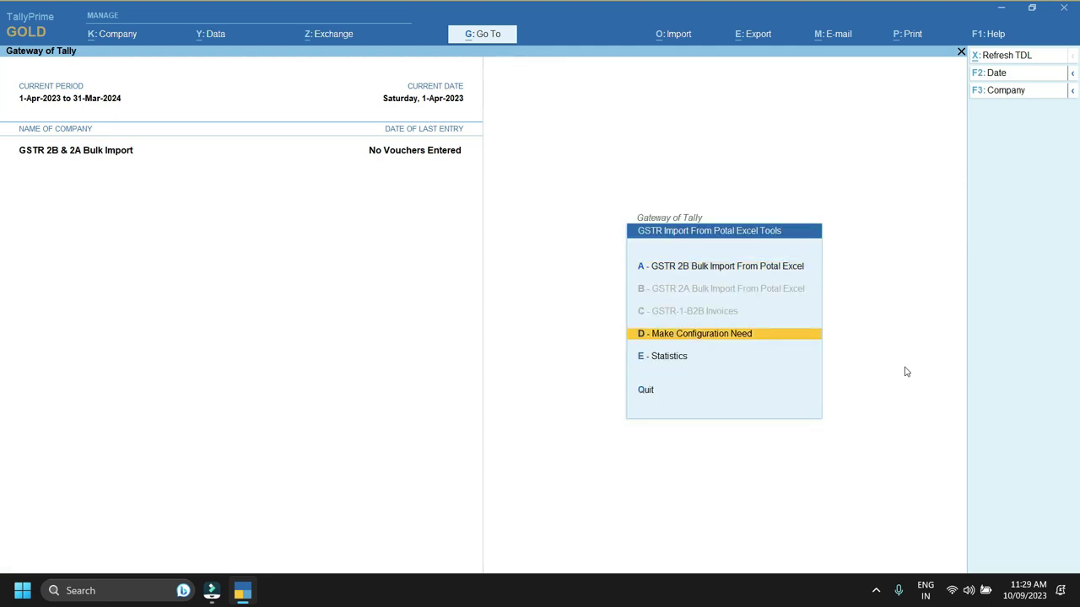
key(Return)
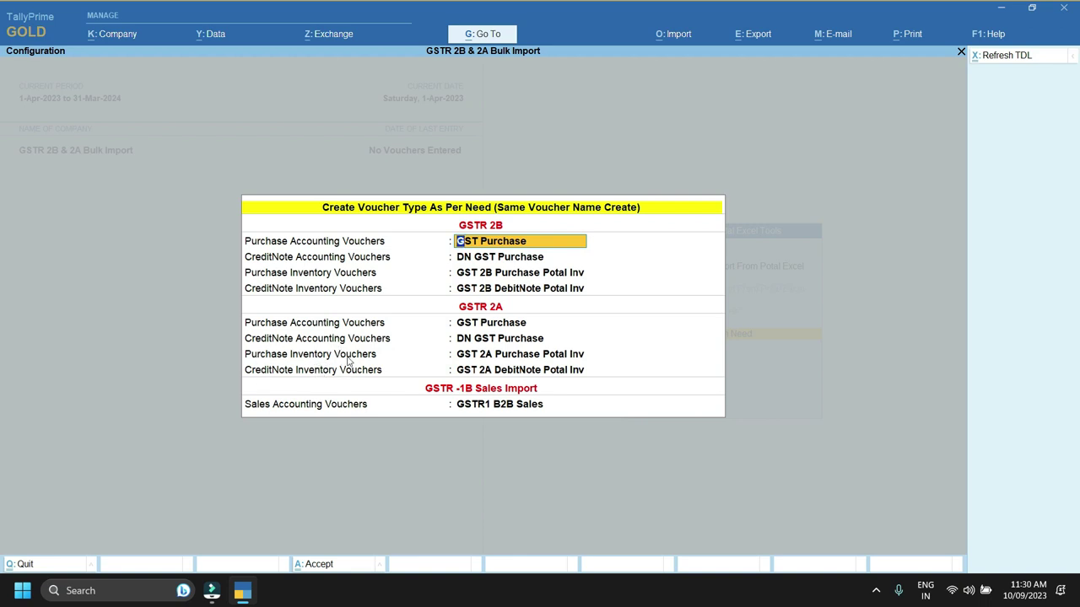
key(Escape)
key(Escape)
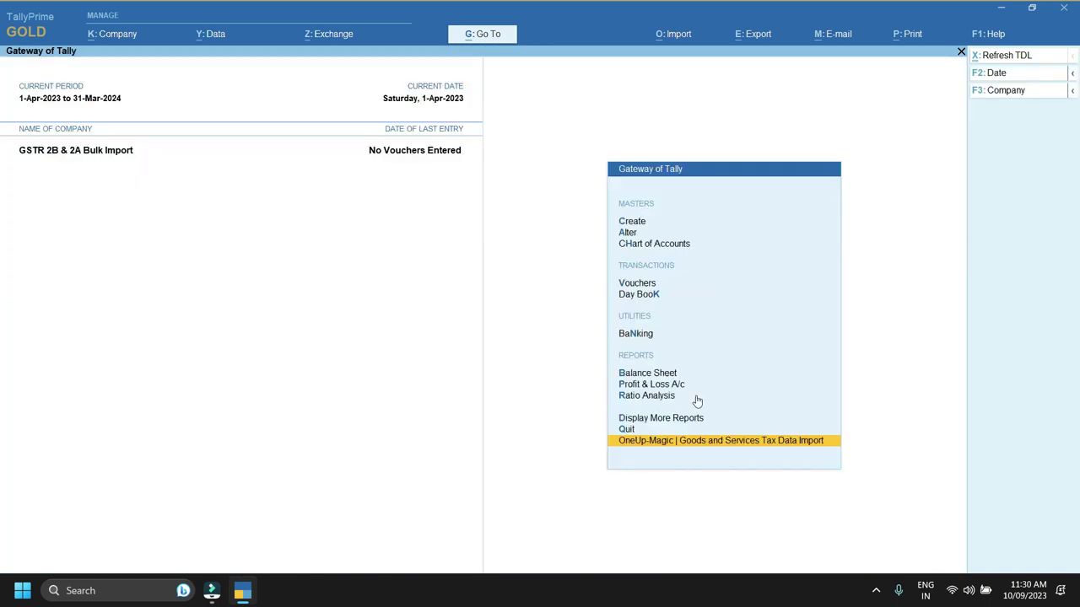
key(Return)
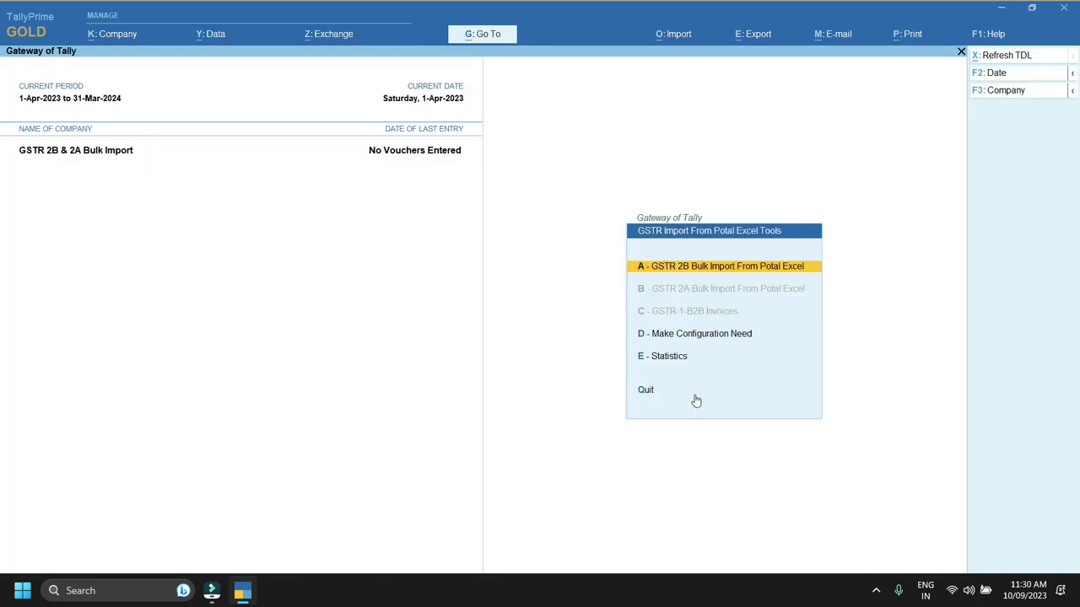
key(Return)
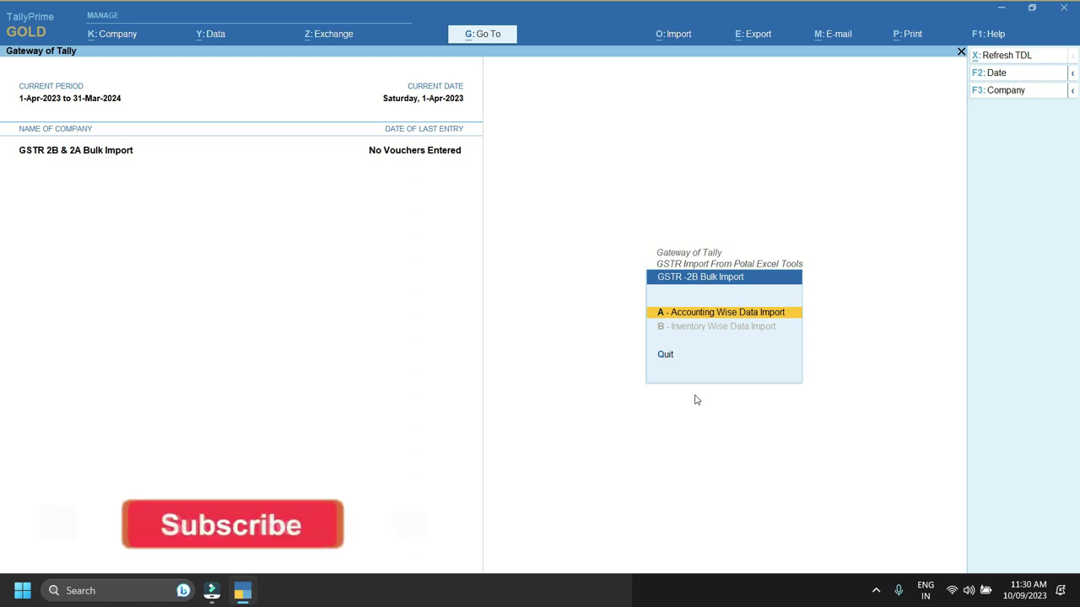
key(Return)
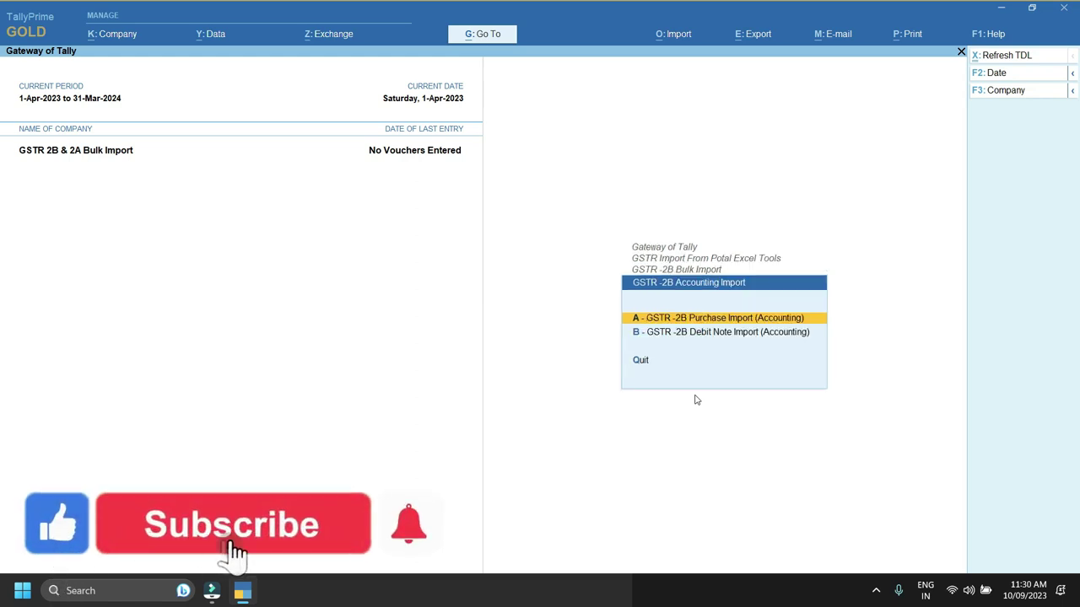
key(Down)
key(Up)
key(Down)
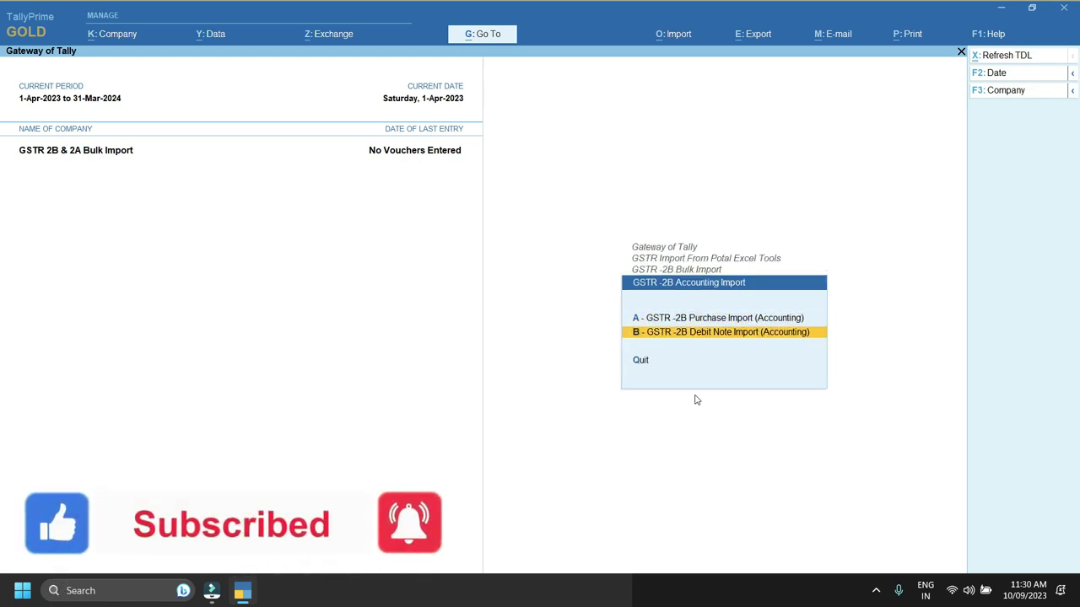
key(Up)
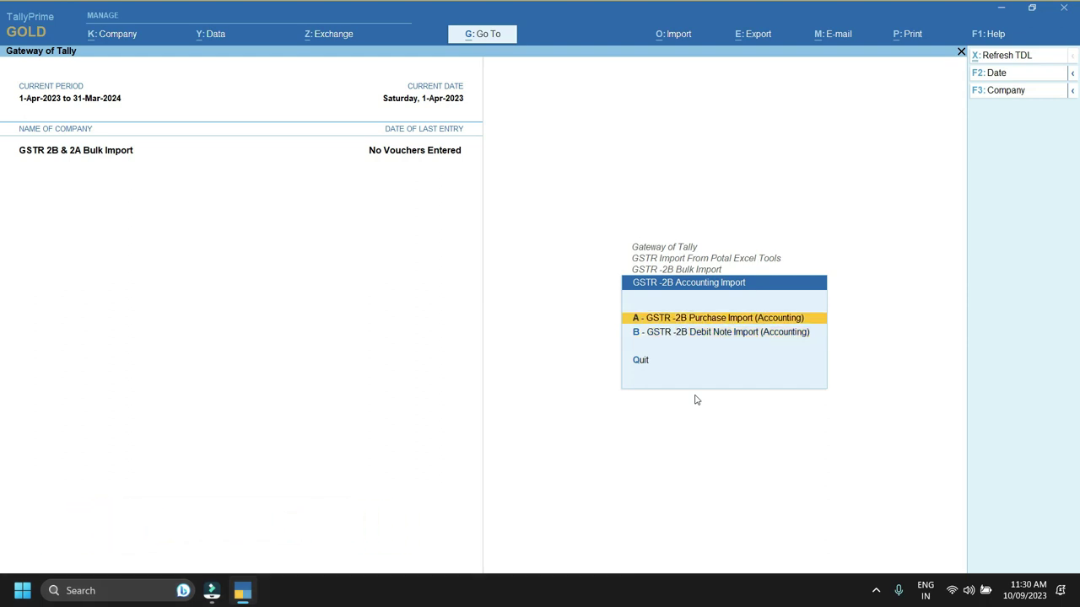
key(Return)
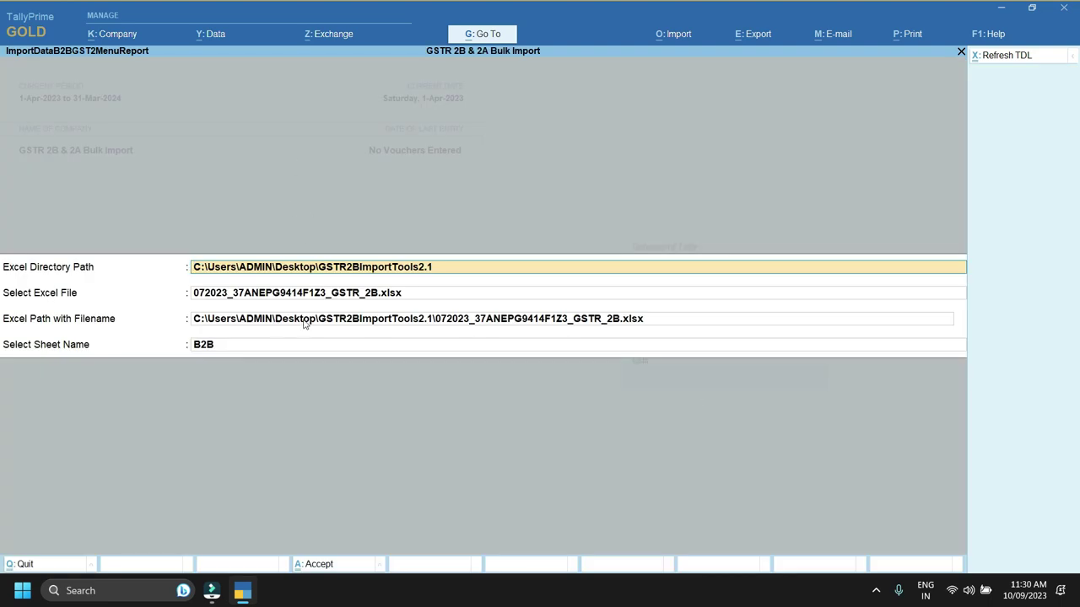
key(Escape)
key(Escape)
key(y)
key(Escape)
Open the GST Purchase voucher type for alteration and bring up its percentage-wise purchase ledger mapping
key(Down)
key(Down)
key(Return)
key(Down)
key(Down)
key(Down)
key(Return)
text(gs)
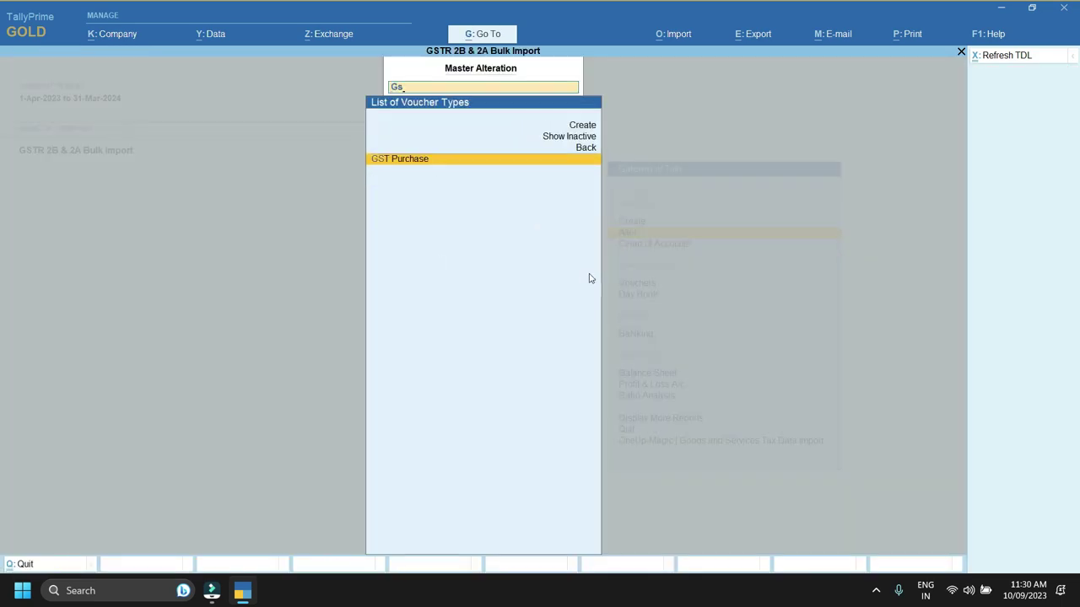
key(Return)
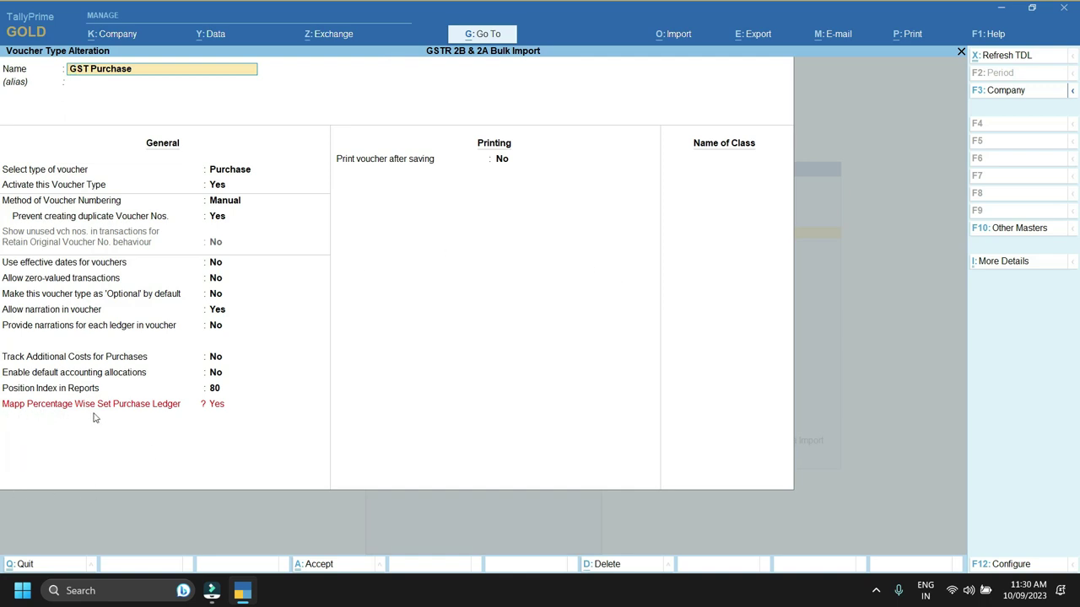
click(216, 404)
key(Return)
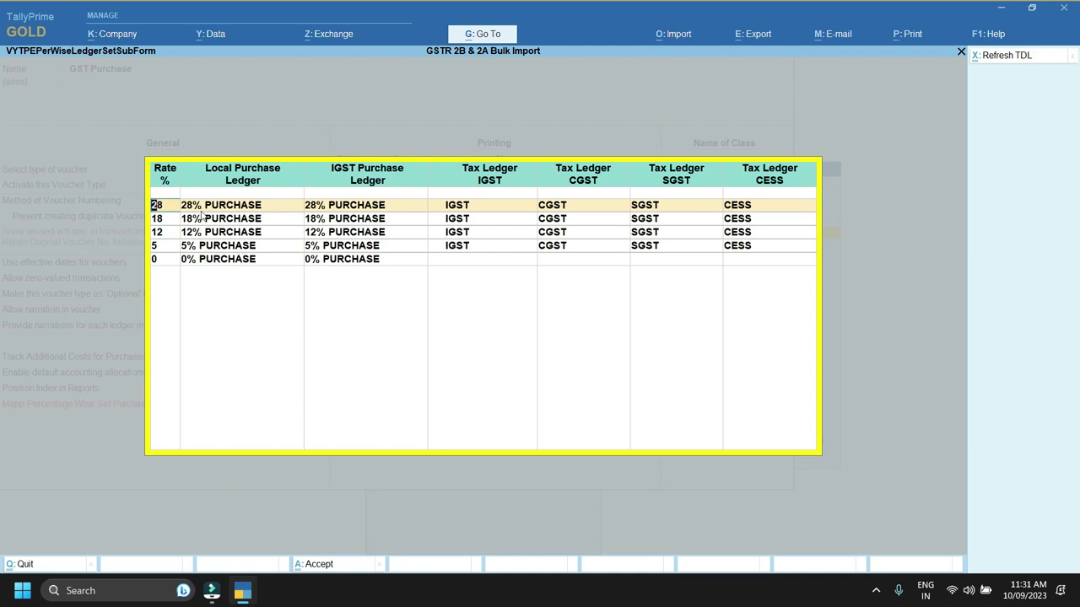
Go through the mapping row by row, checking the local and IGST purchase ledgers and the tax ledgers for each rate
click(341, 207)
key(Return)
key(Return)
key(Return)
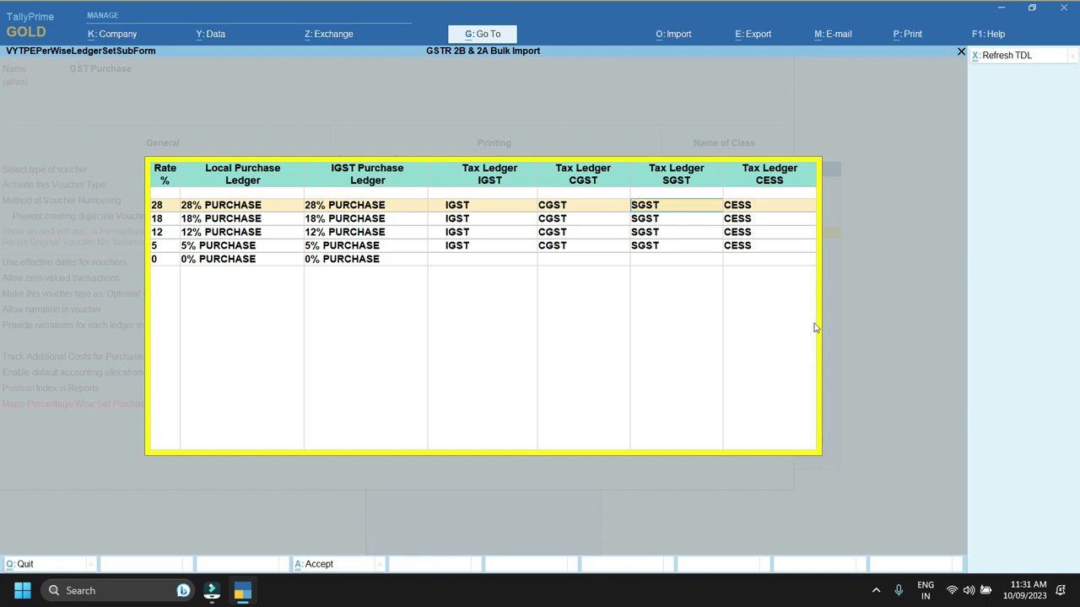
key(Return)
key(Return)
key(Return)
key(Return)
key(Return)
key(Return)
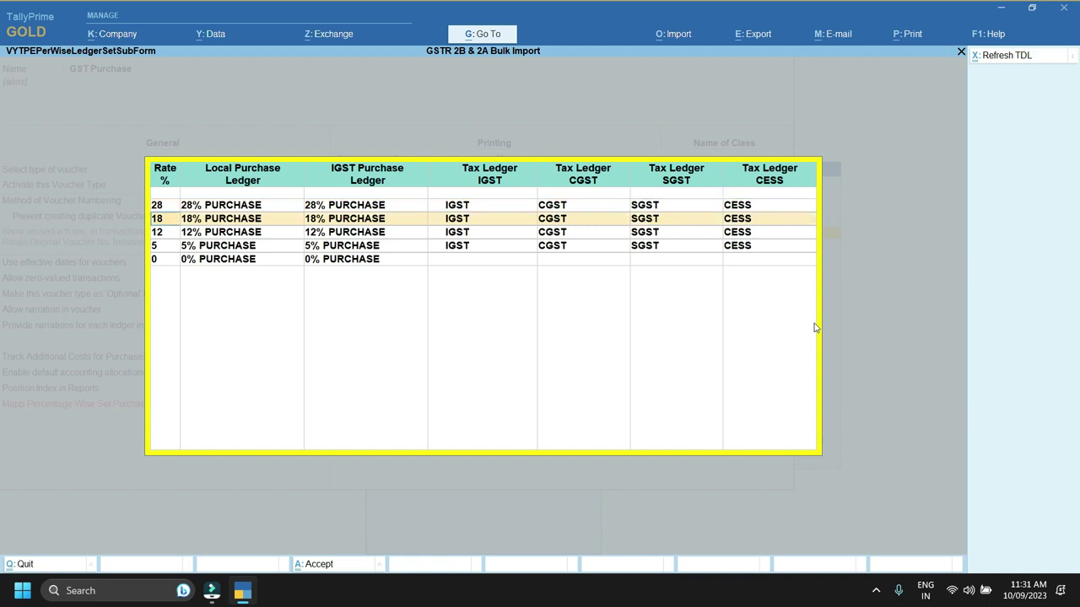
key(Return)
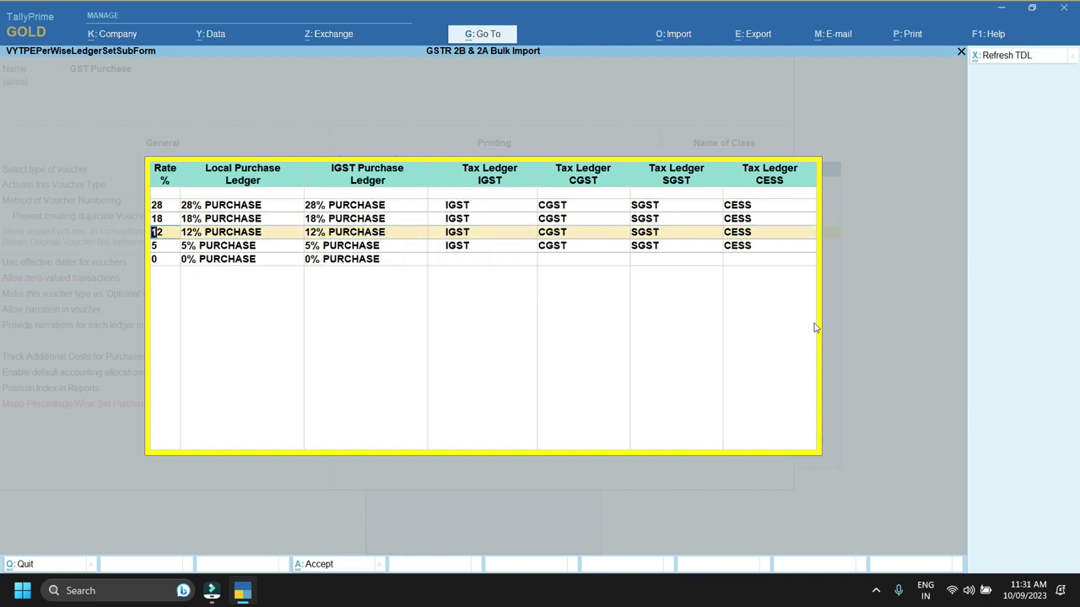
key(Return)
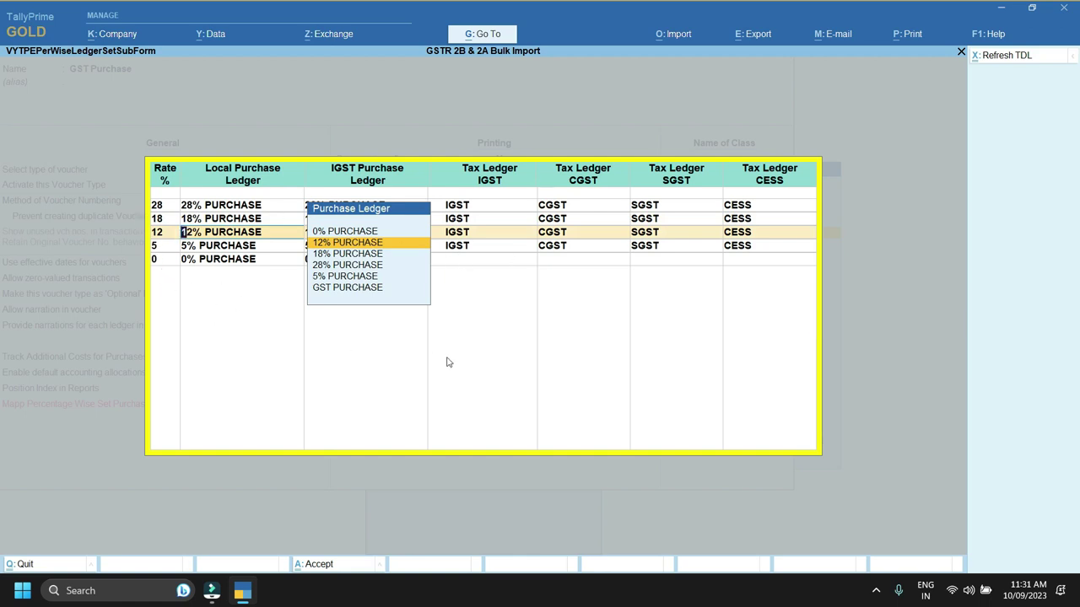
key(Return)
key(Return)
key(Return)
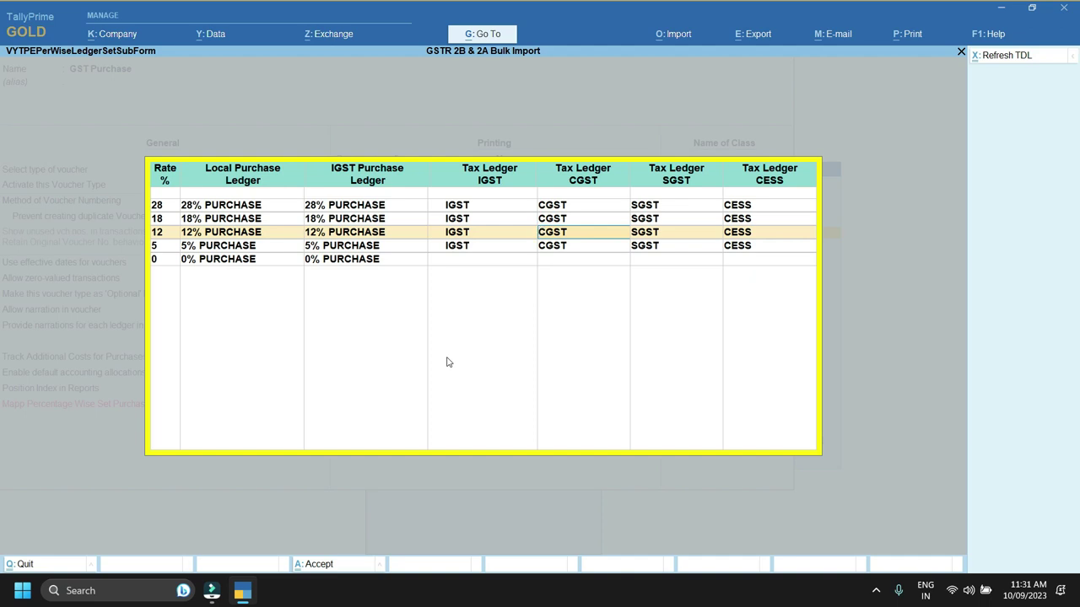
key(Return)
key(Return)
key(Return)
key(Return)
key(Return)
key(Return)
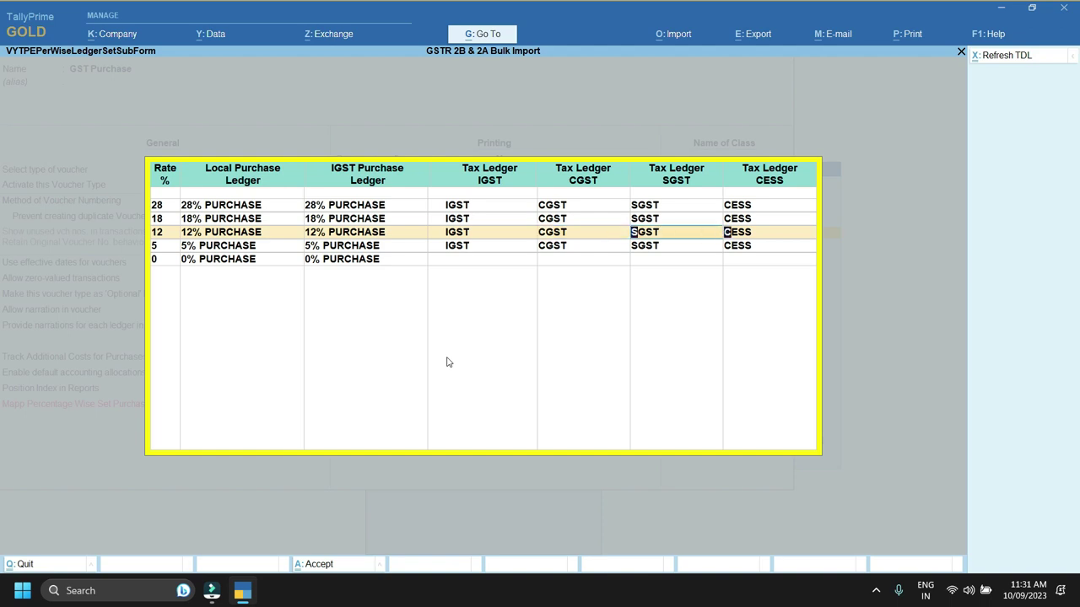
key(Return)
key(Return)
key(Return)
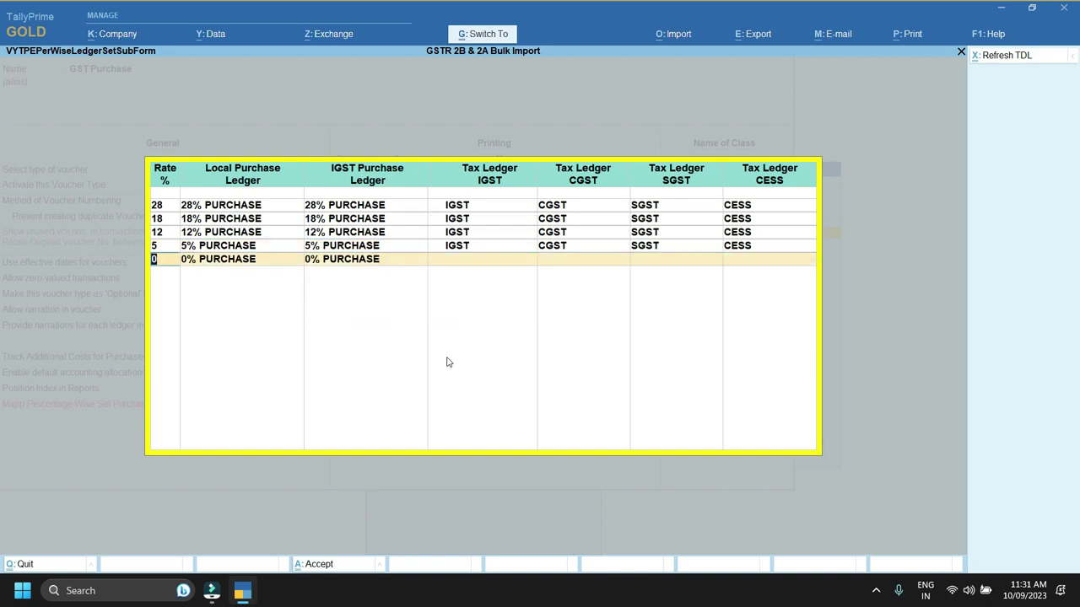
Accept the percentage-wise ledger mapping and leave the GST Purchase voucher type for the Gateway of Tally
key(ctrl+a)
key(Return)
key(Return)
key(Return)
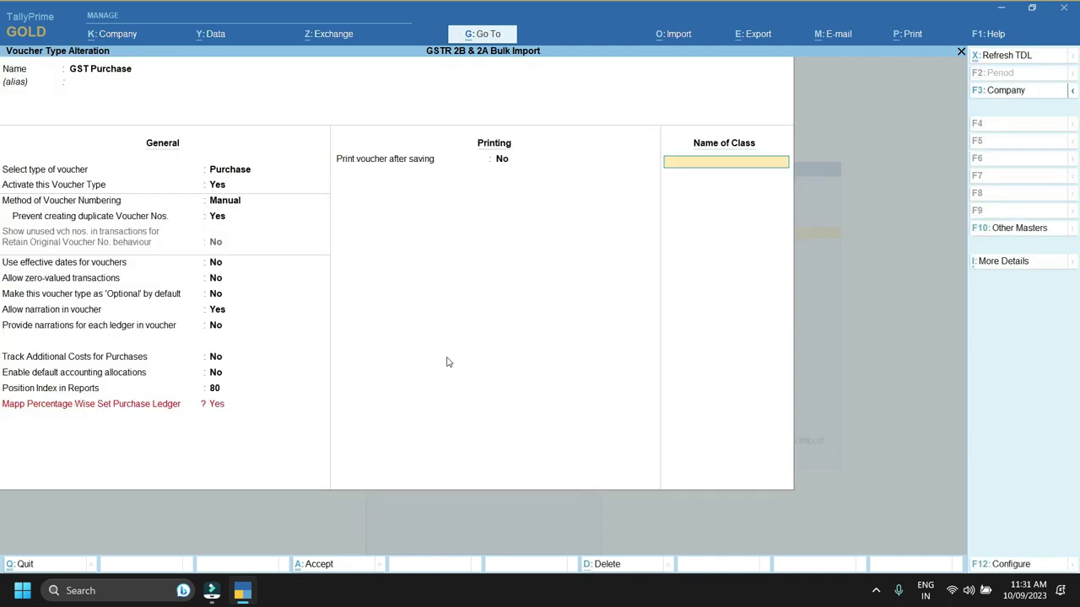
key(Escape)
key(Escape)
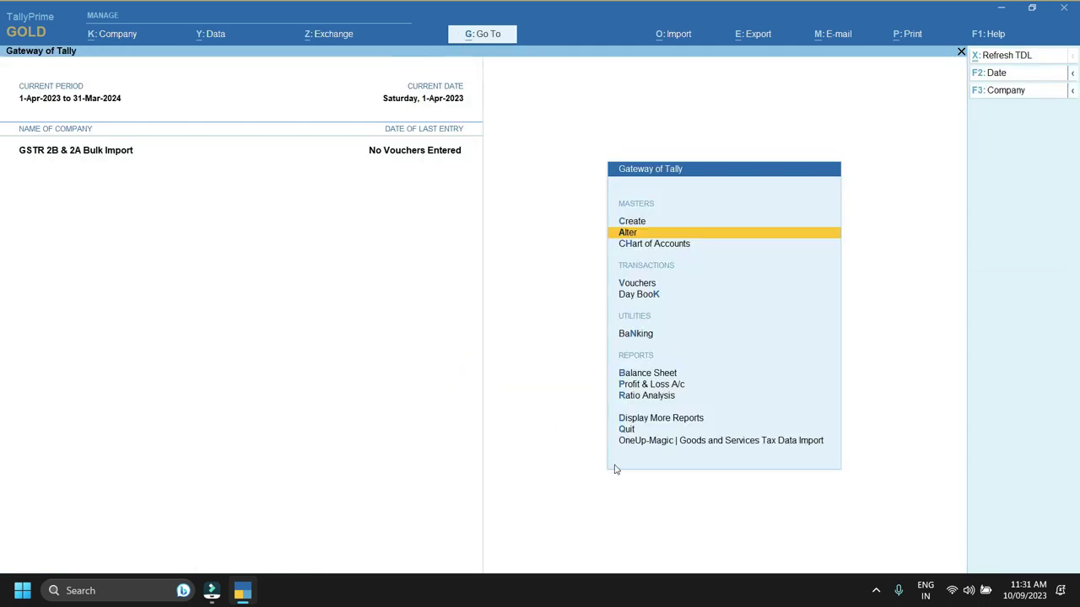
Open the GSTR-2B Purchase Import (Accounting) form from the OneUp-Magic Goods and Services Tax Data Import tools
click(641, 442)
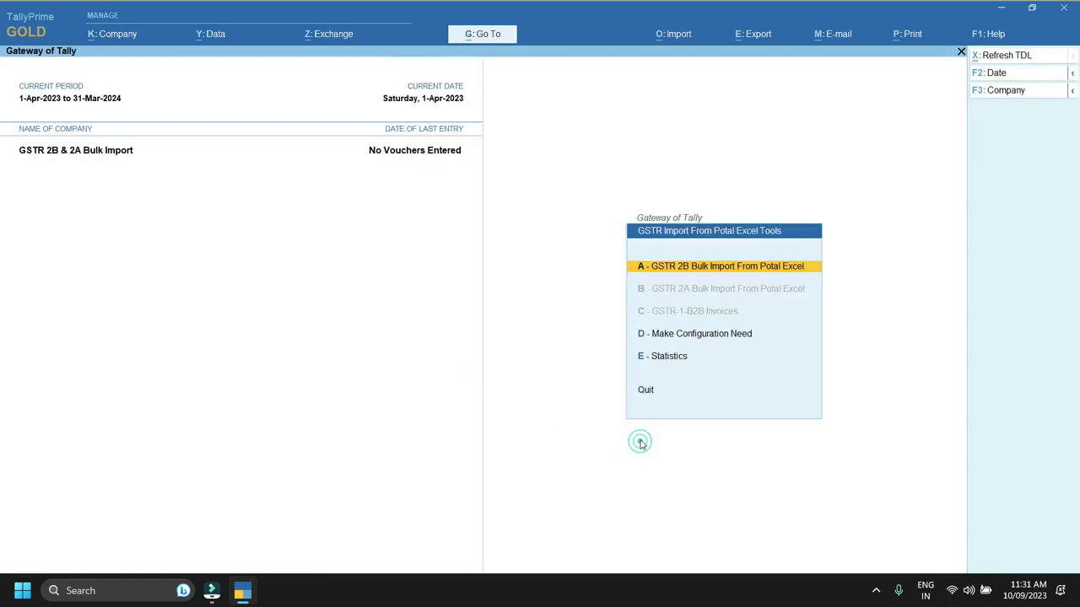
click(670, 268)
click(692, 319)
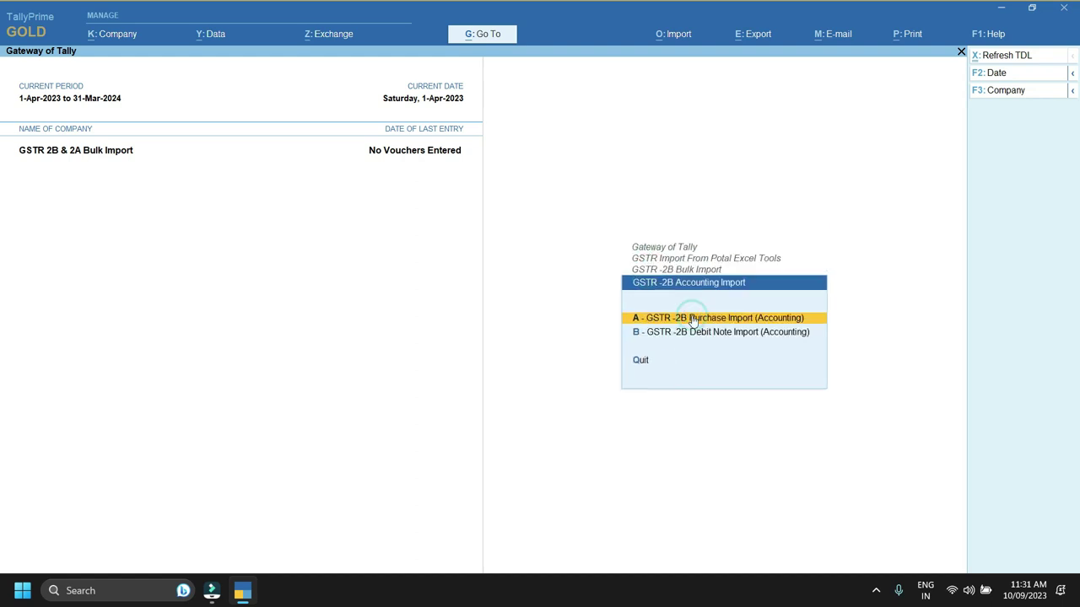
click(773, 319)
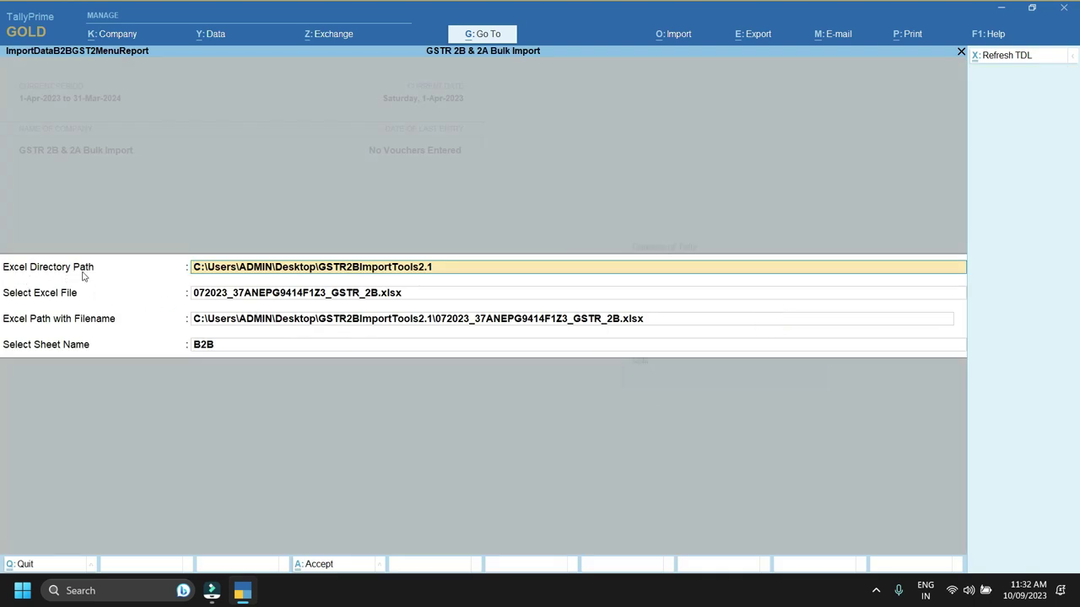
Look up the directory path of the desktop folder GSTR2BImportTools2.1 in File Explorer, then return to the TallyPrime import form
click(1000, 8)
double_click(177, 23)
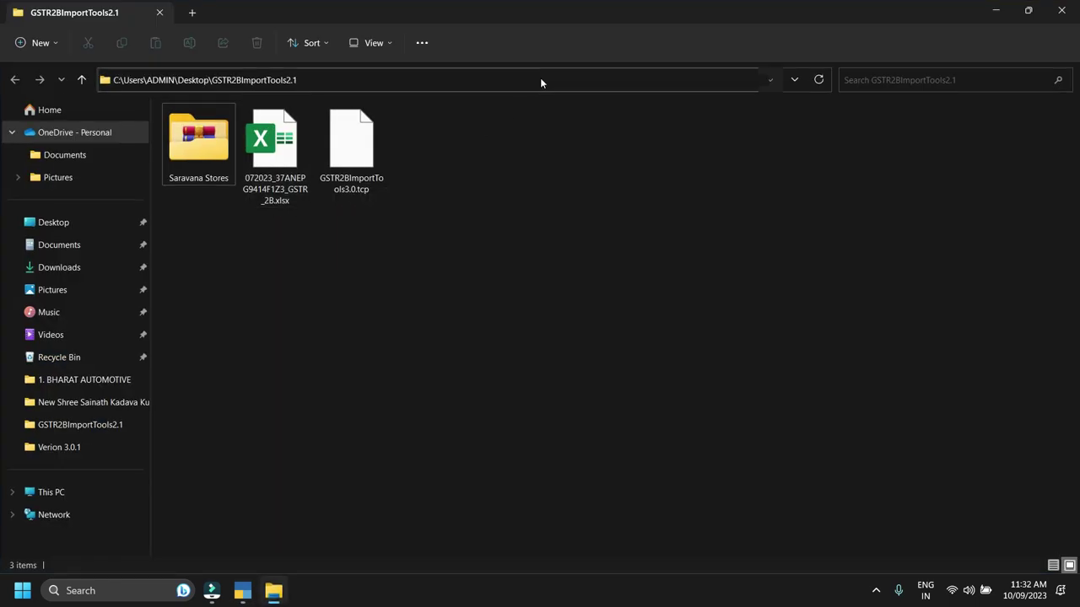
click(540, 77)
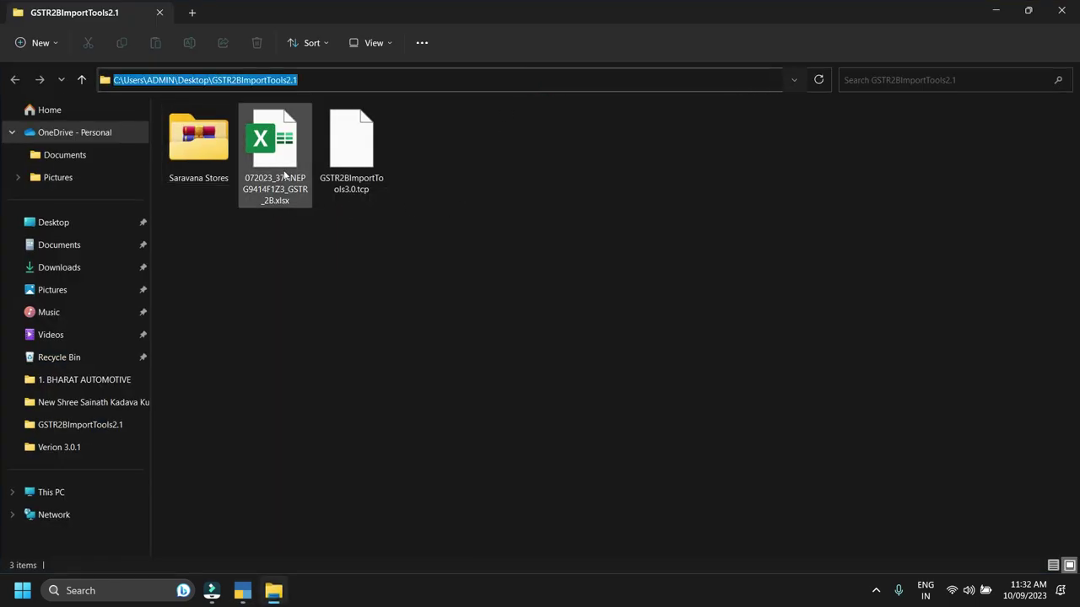
click(1061, 10)
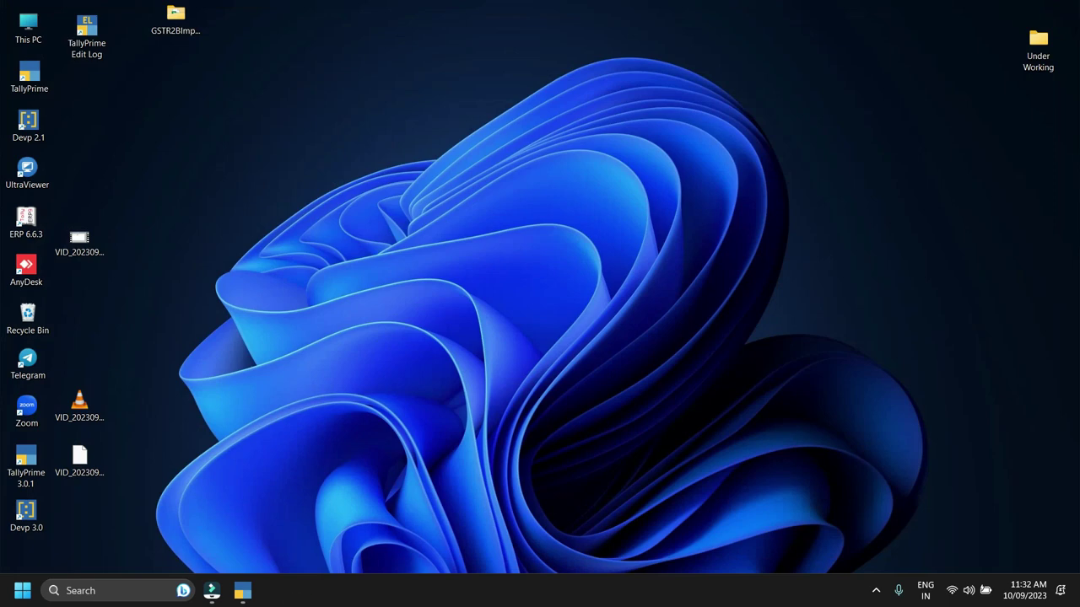
click(243, 591)
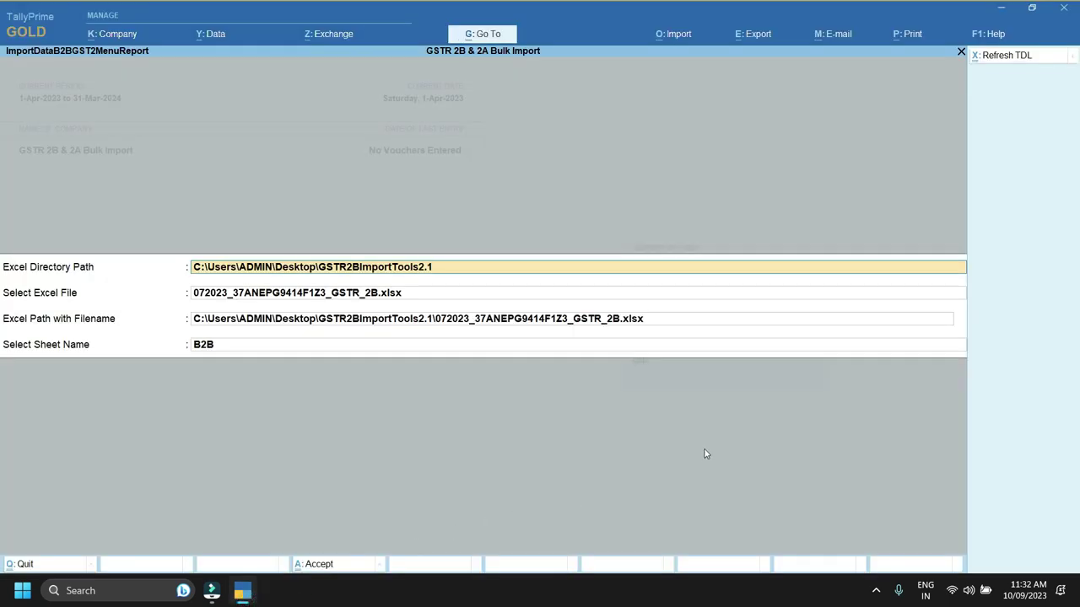
Keep the GSTR2BImportTools2.1 directory path and the GSTR-2B Excel file, and bring up the sheet name choices
key(Return)
key(Return)
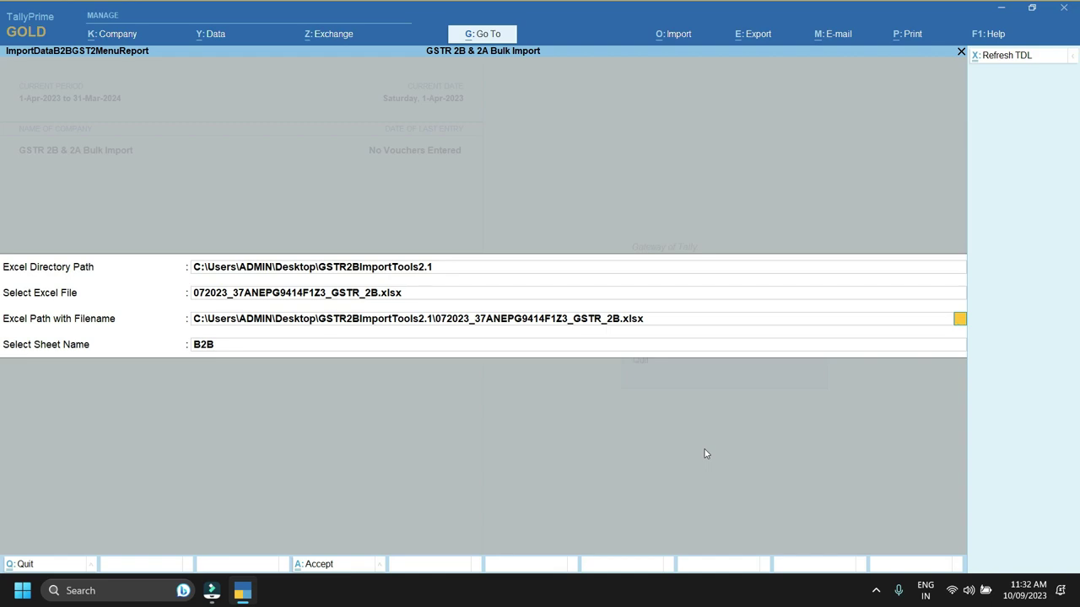
key(Return)
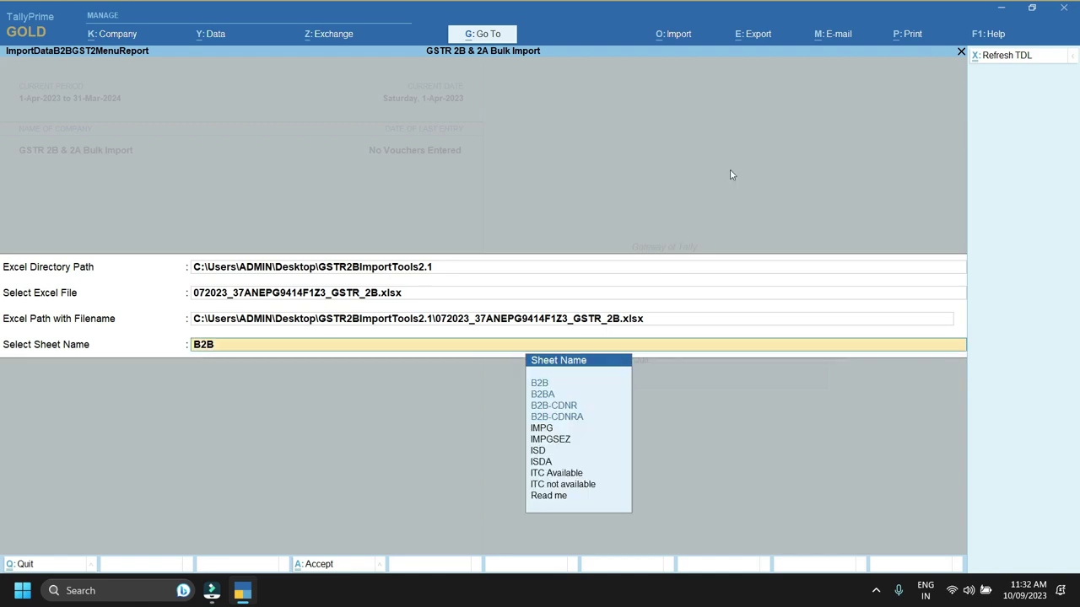
Open the GSTR-2B workbook from the desktop folder, examine the B2B sheet's columns, and return to TallyPrime
click(1000, 8)
double_click(175, 41)
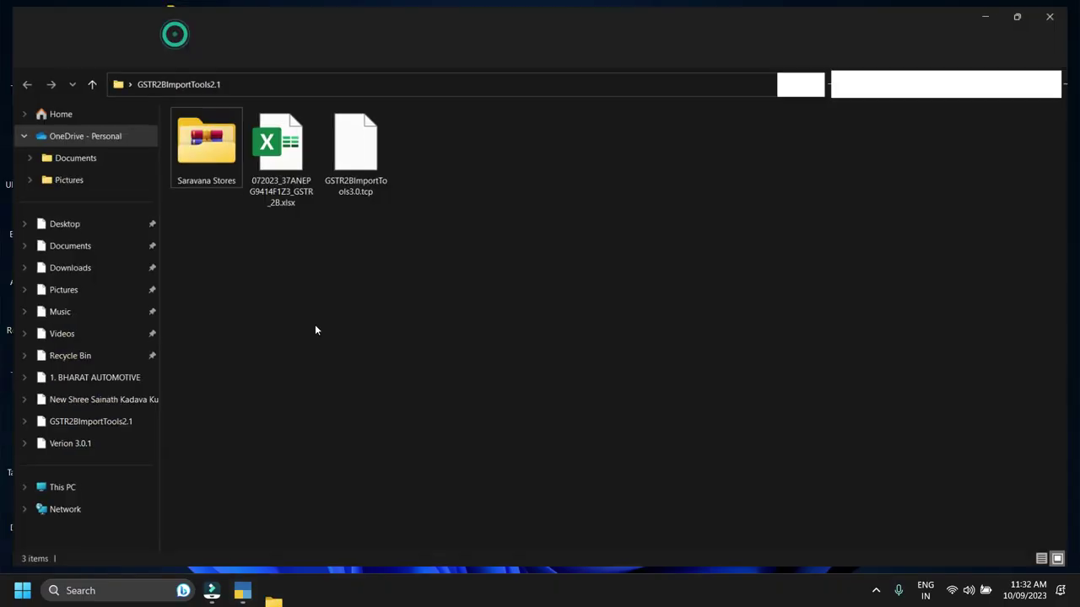
click(290, 182)
double_click(290, 182)
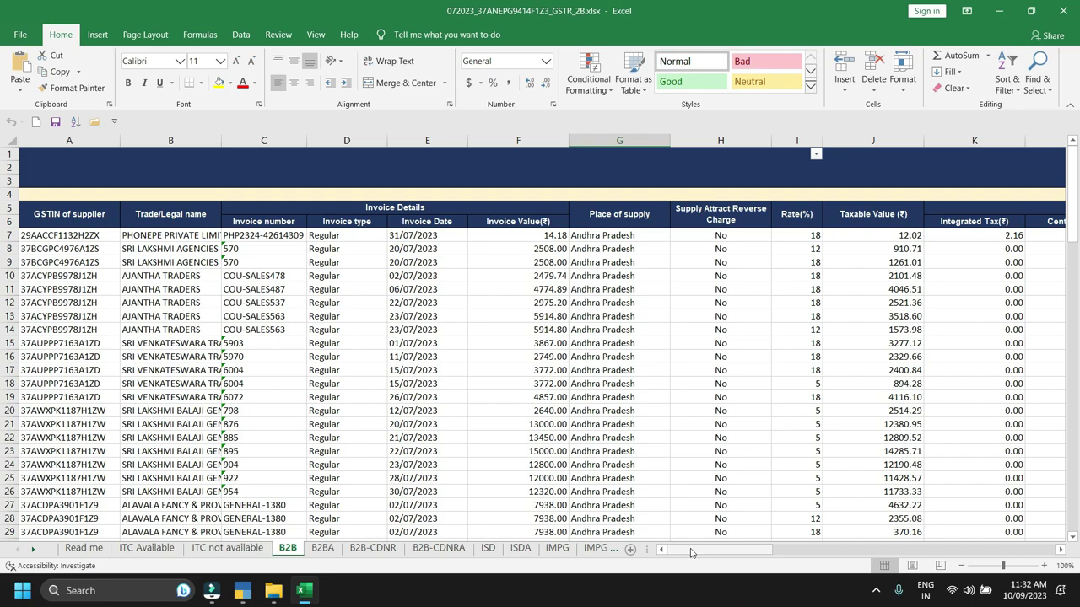
drag(690, 552, 901, 591)
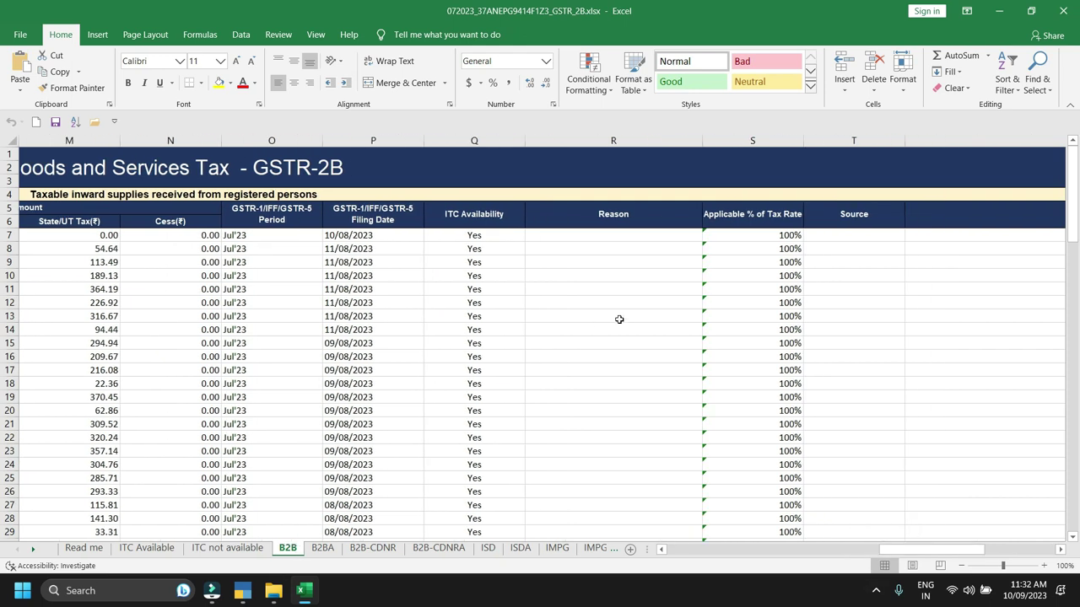
click(1063, 11)
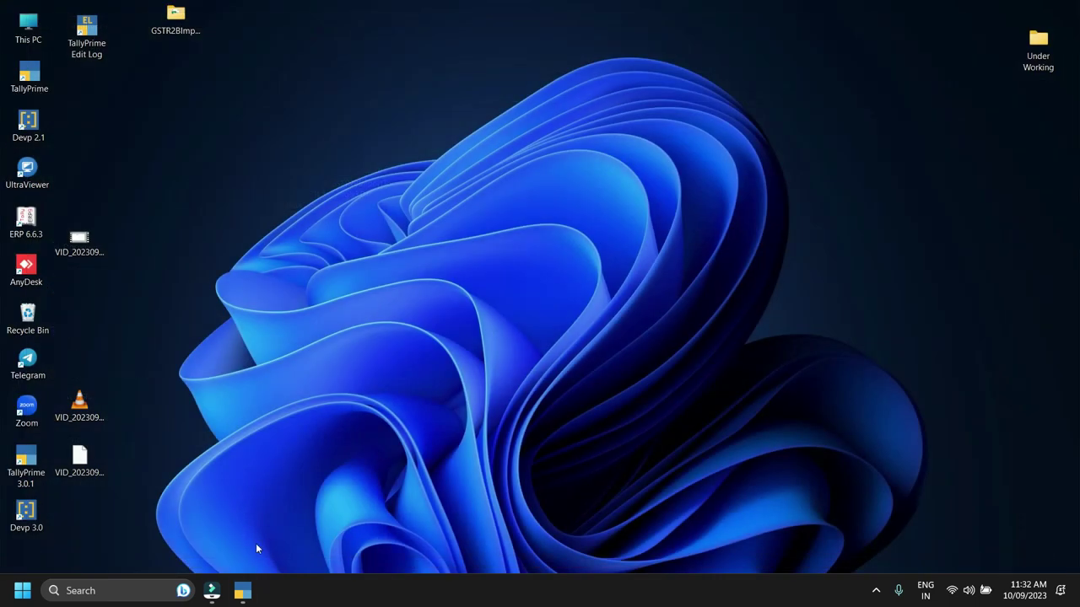
click(243, 590)
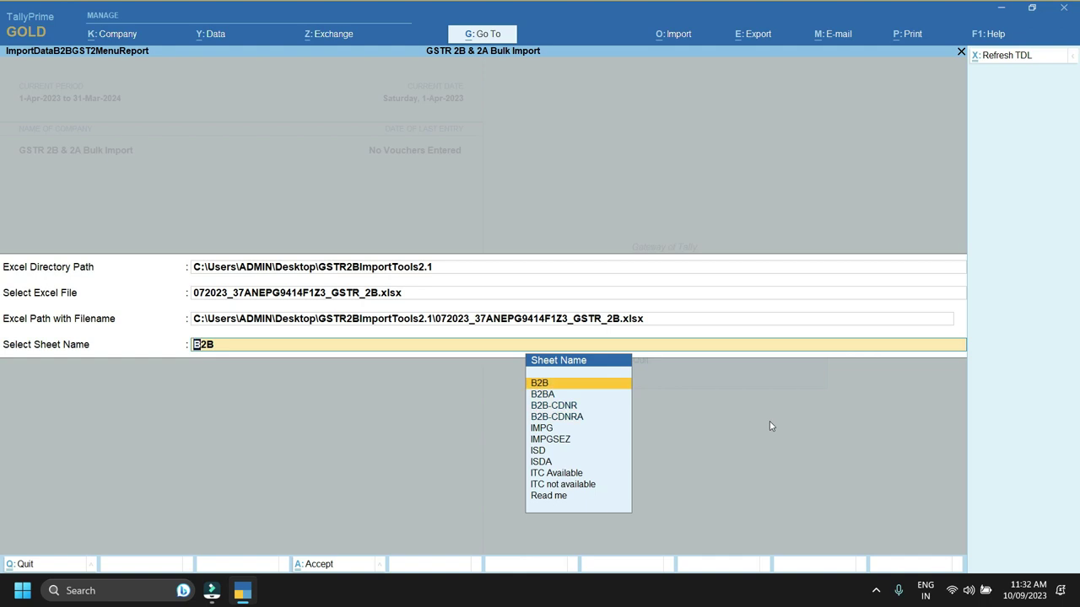
Select the B2B sheet, accept the form, and run the GSTR-2B purchase import in accounting mode to completion
key(Return)
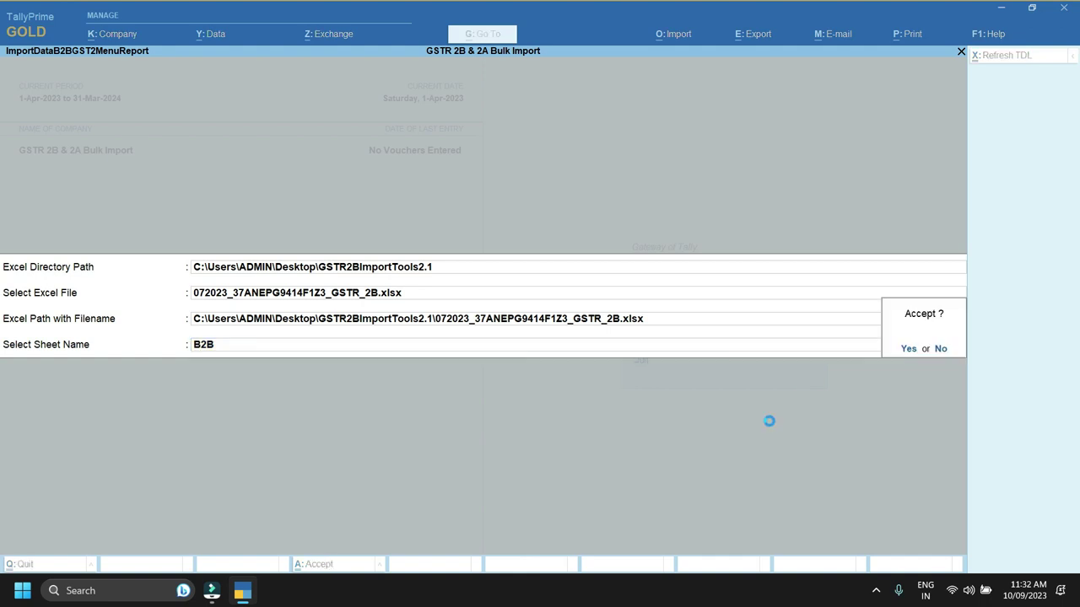
key(Return)
click(467, 352)
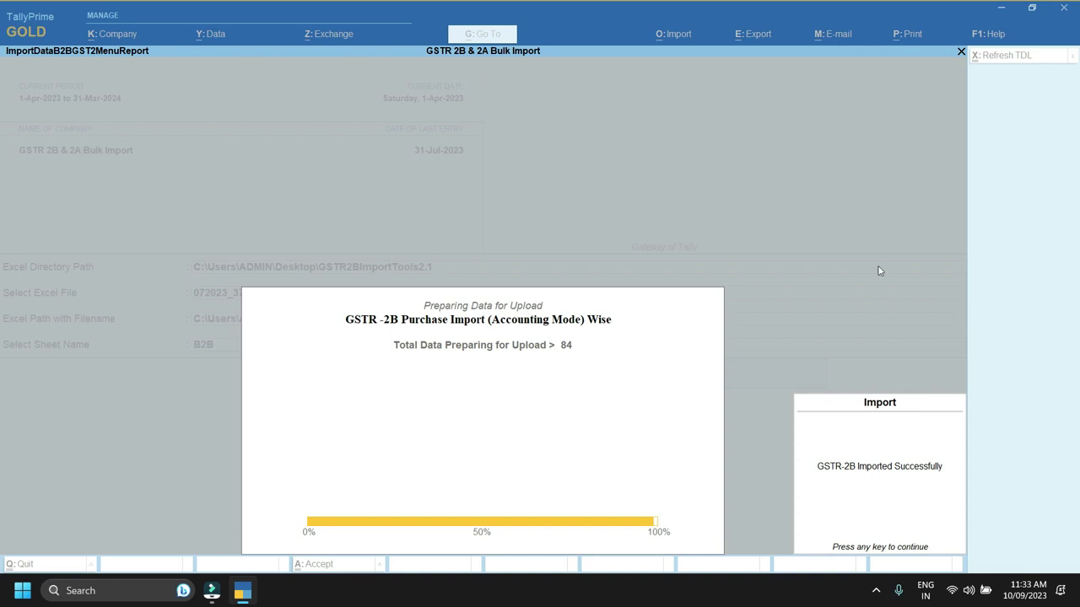
key(Return)
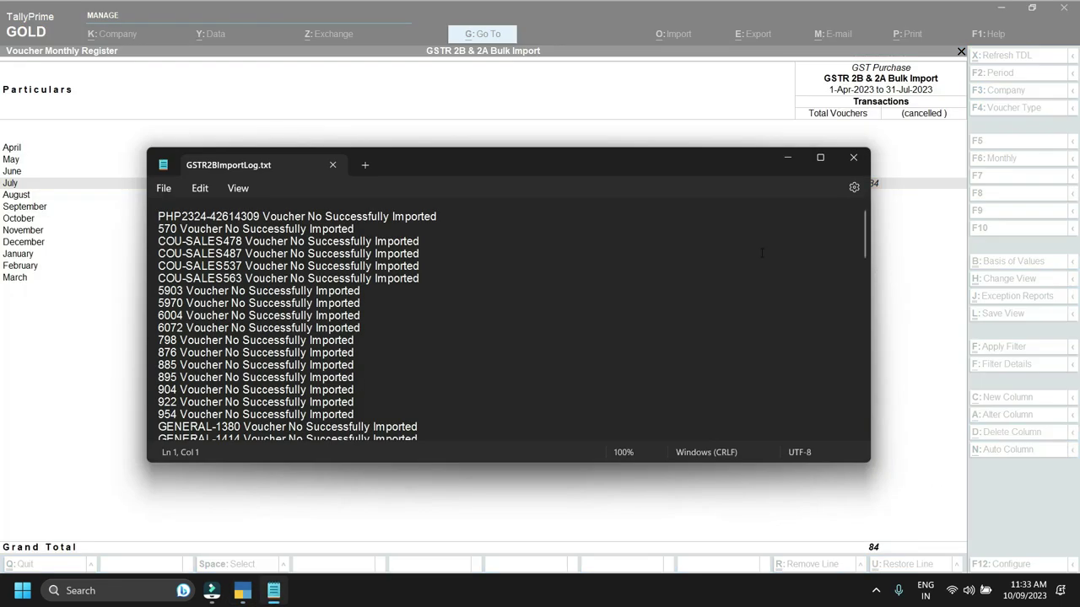
Read through GSTR2BImportLog.txt to check the import status of each voucher, then close the log
click(705, 275)
scroll(428, 363, down, 4)
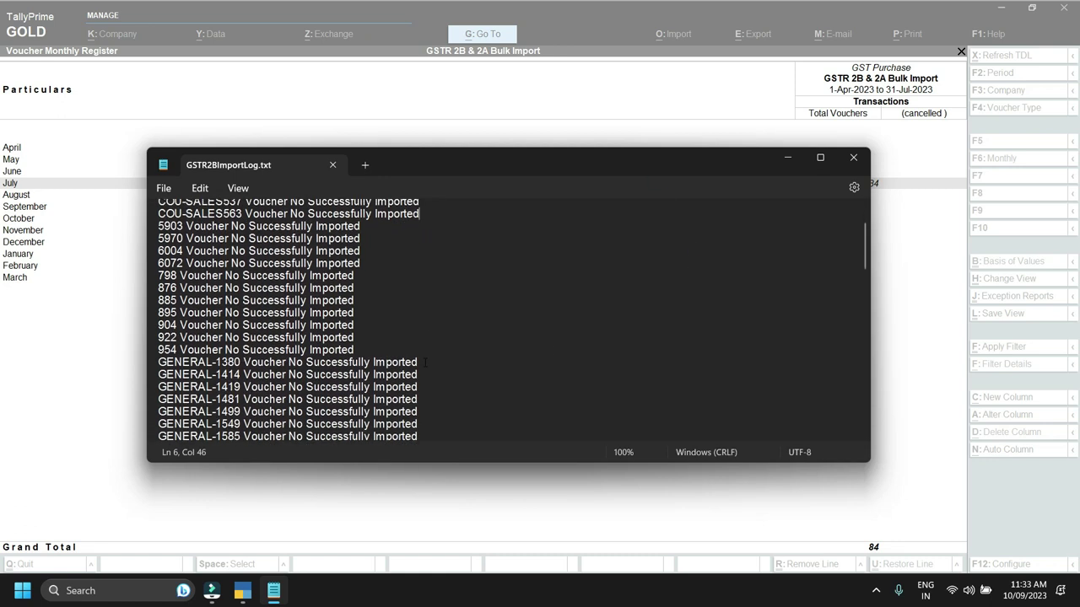
scroll(425, 363, down, 3)
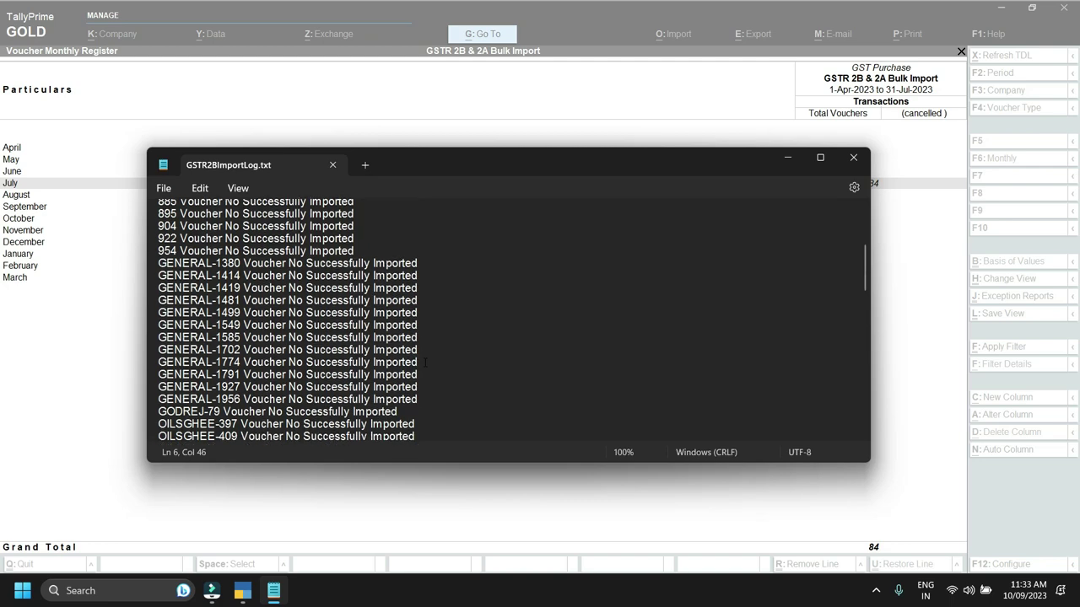
scroll(425, 363, down, 4)
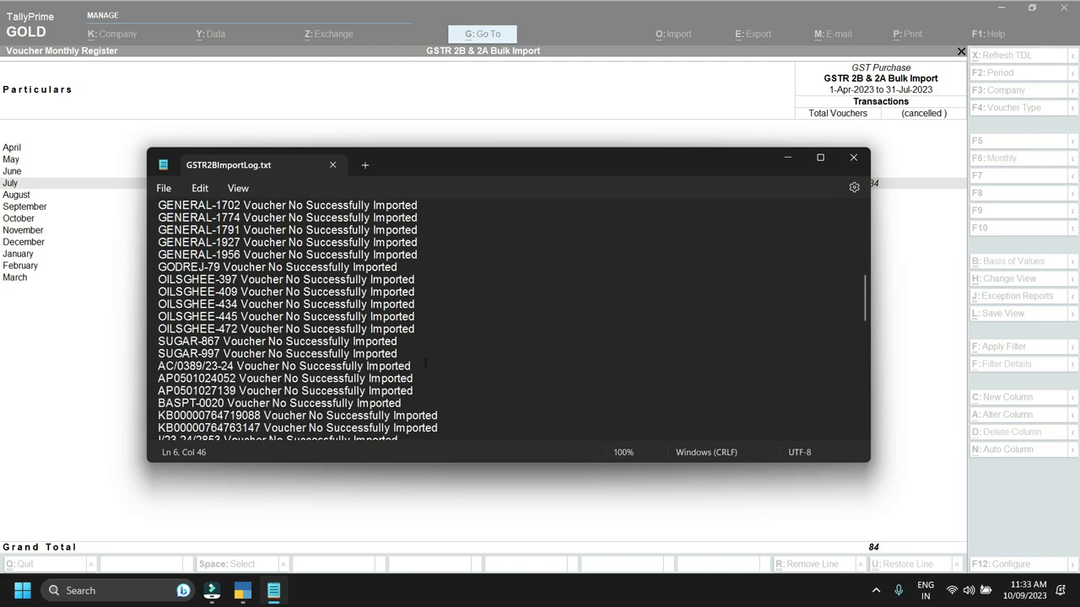
drag(425, 316, 170, 292)
click(469, 298)
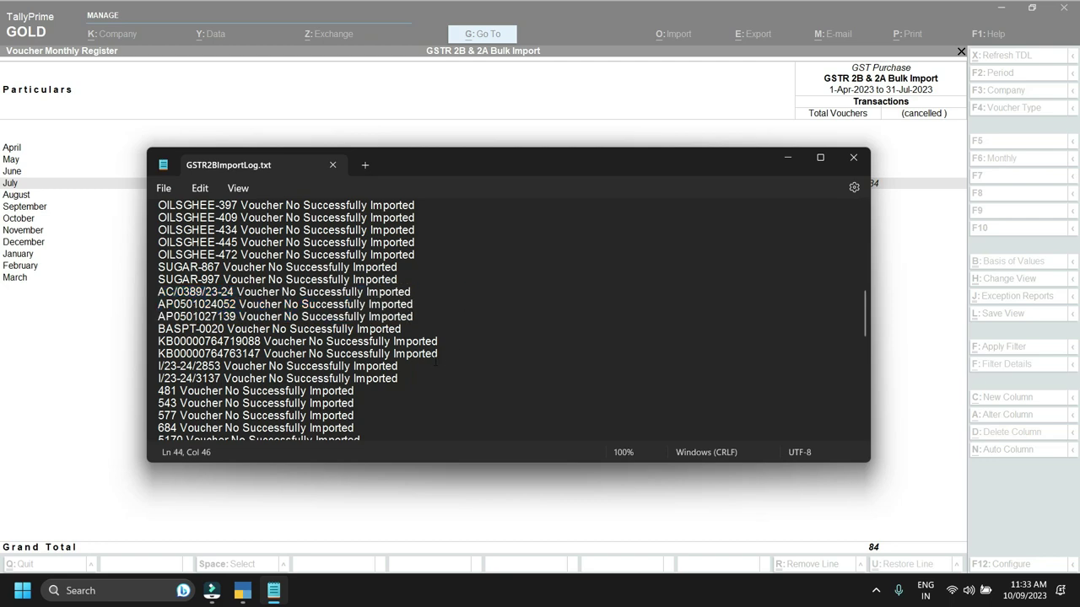
drag(446, 365, 159, 266)
click(852, 157)
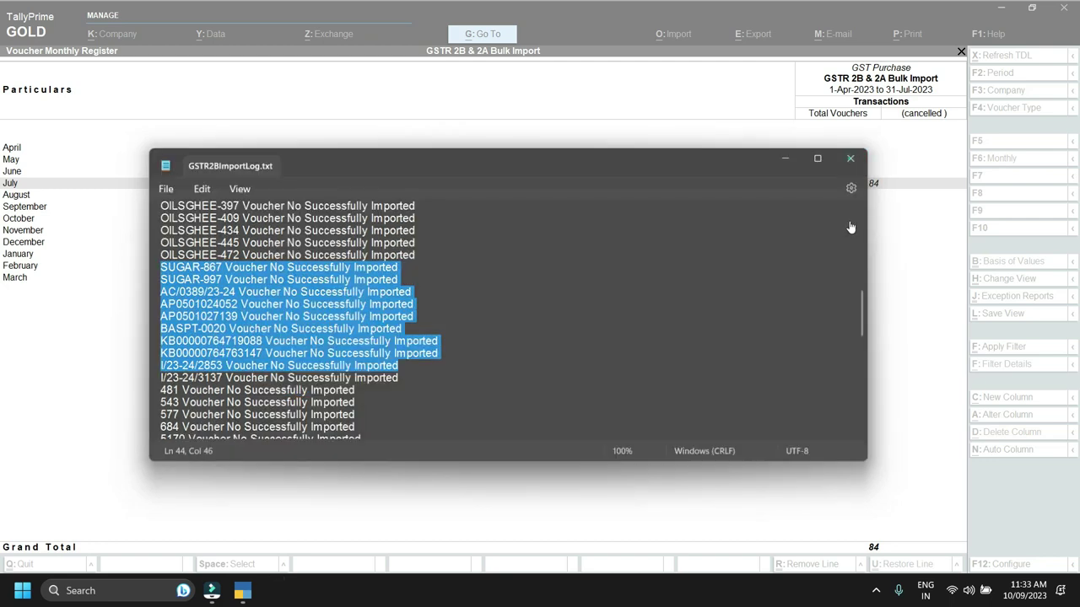
Check July's voucher count in the GST Purchase monthly register and return to the Gateway of Tally
click(841, 317)
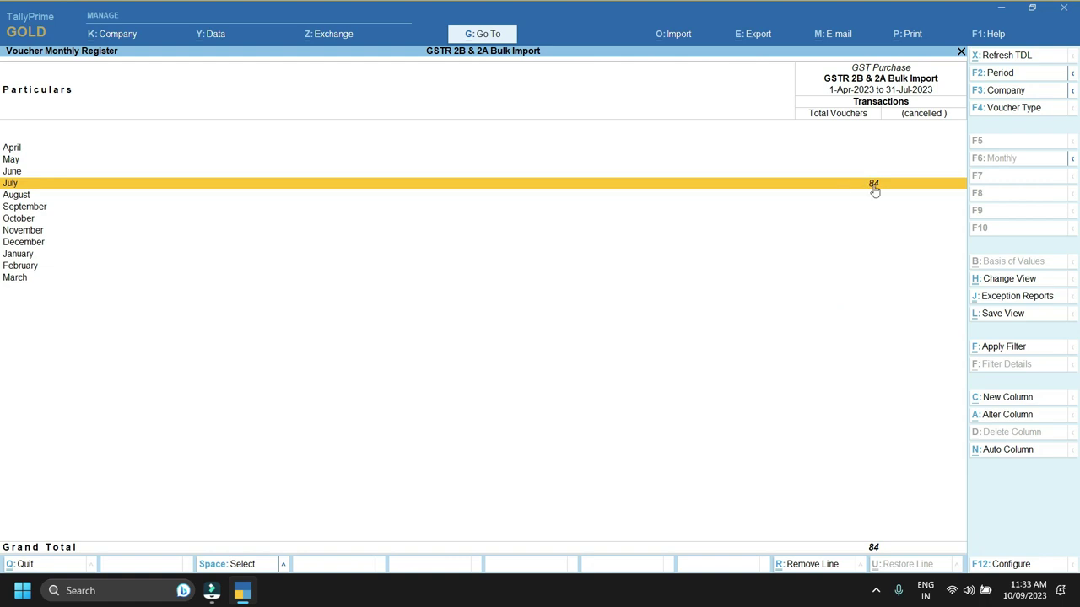
click(873, 185)
key(Escape)
key(Escape)
key(Escape)
key(Escape)
key(Escape)
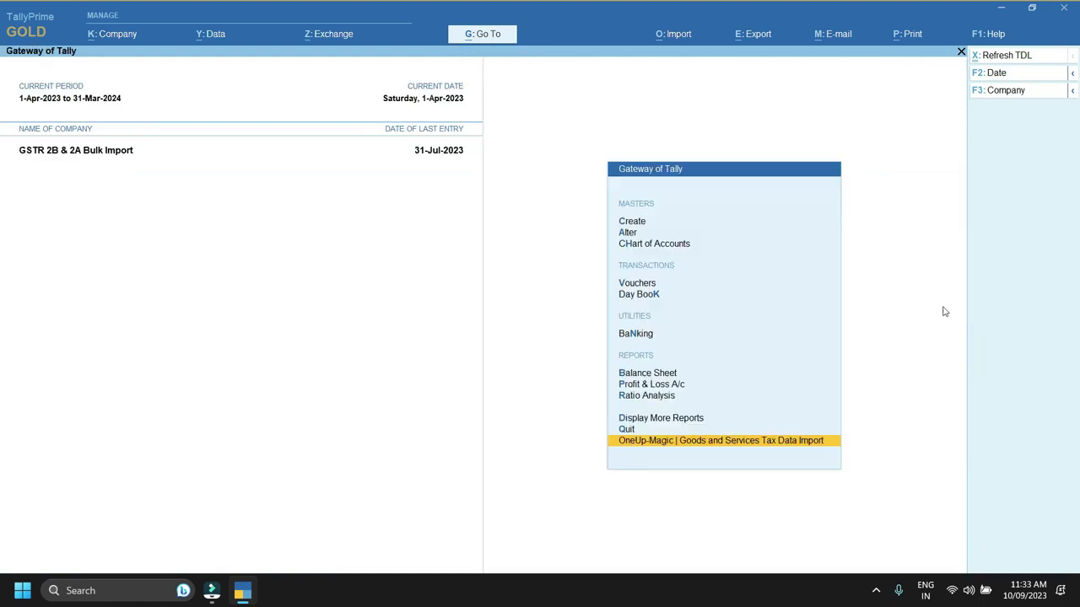
Open the GST Reports list from Display More Reports
key(Up)
key(Up)
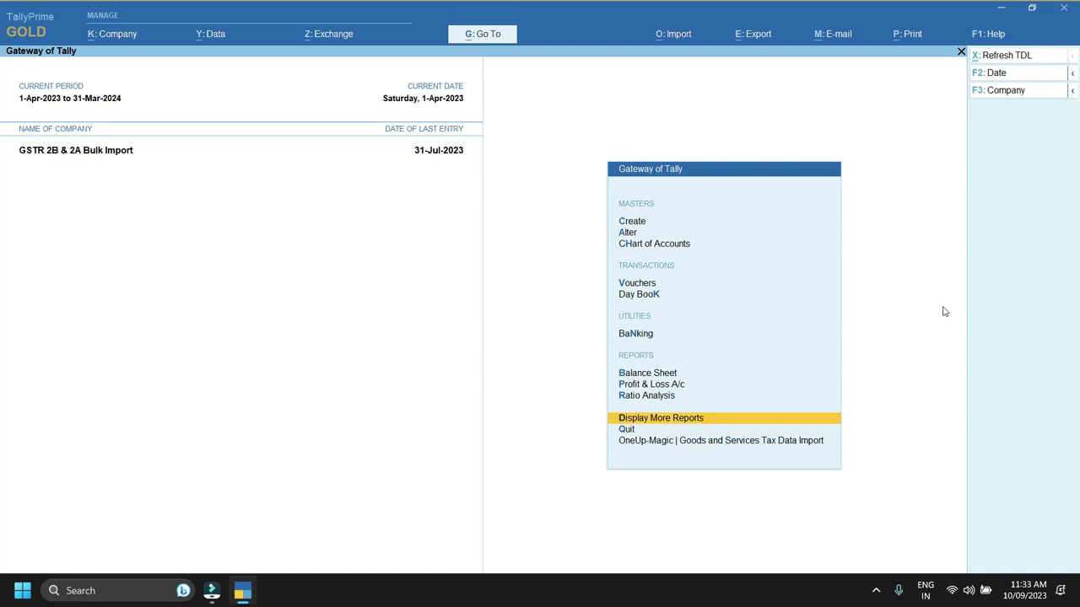
key(Return)
key(Up)
key(Up)
key(Up)
key(Up)
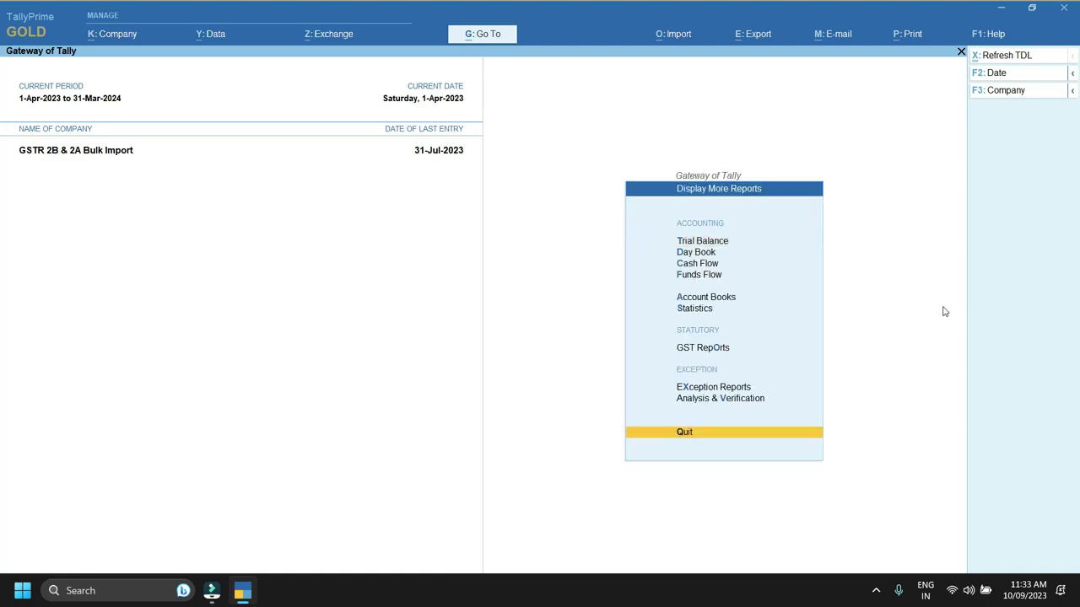
key(Return)
Open the GSTR-2A Reconciliation report from the GST Reports list
key(Down)
key(Down)
key(Down)
key(Down)
key(Down)
key(Return)
Examine the B2B Invoices and Uncertain Transactions rows in the GSTR-2A Reconciliation report
key(Down)
key(Down)
key(Down)
key(Down)
key(Down)
key(Up)
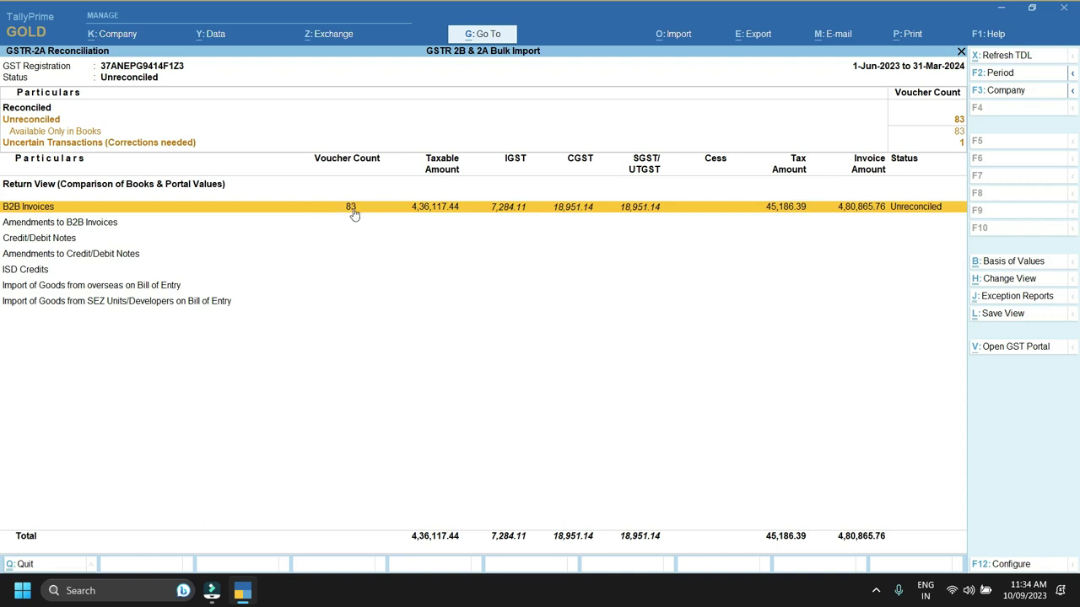
click(168, 145)
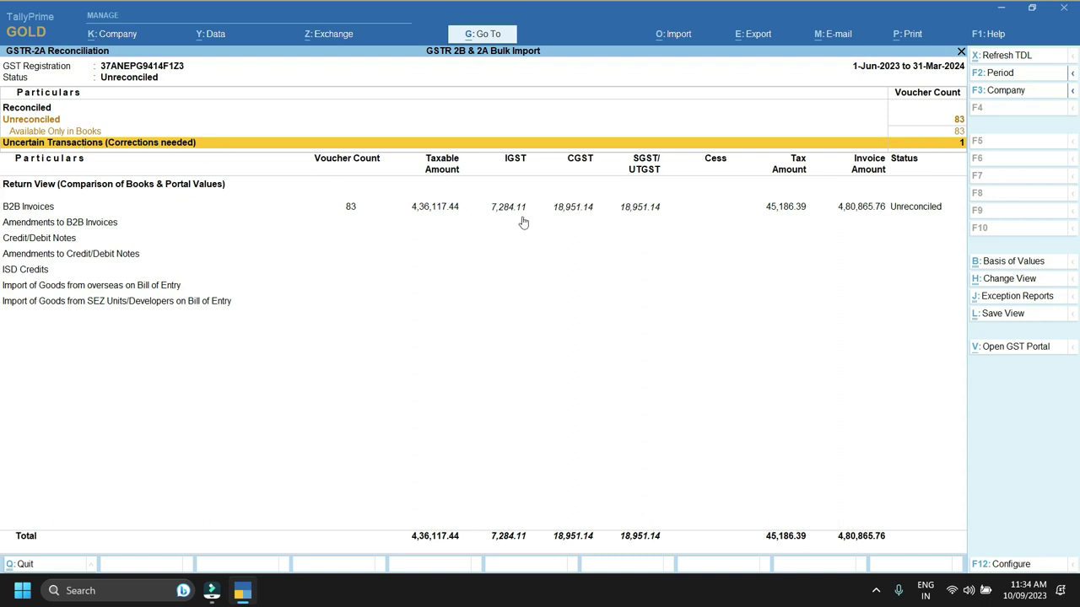
click(353, 210)
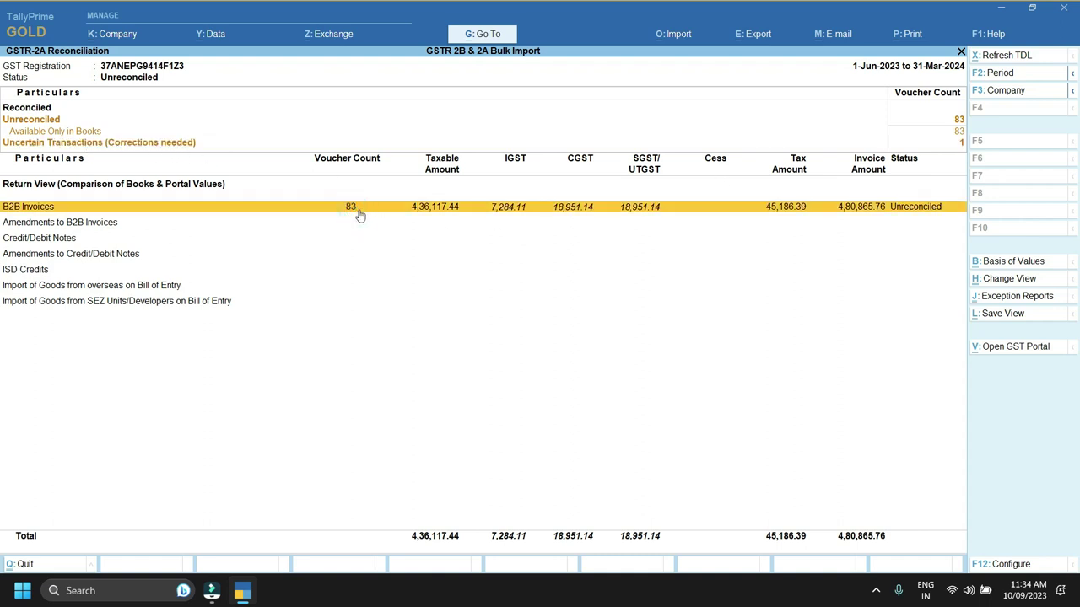
Drill into B2B Invoices and examine the vouchers of AJANTHA TRADERS
key(Return)
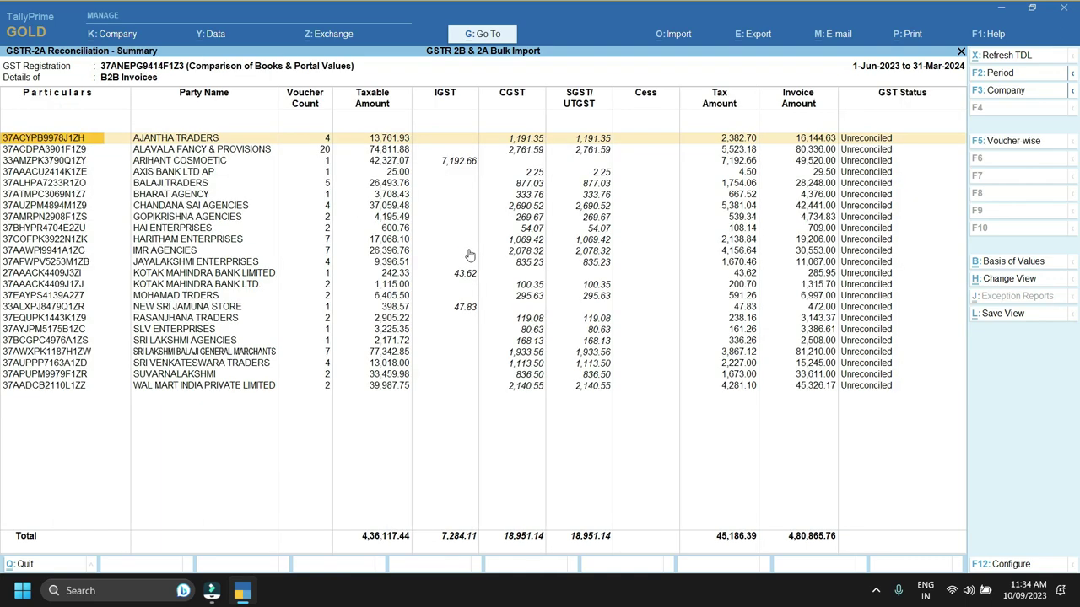
key(Return)
key(Down)
key(Down)
key(Down)
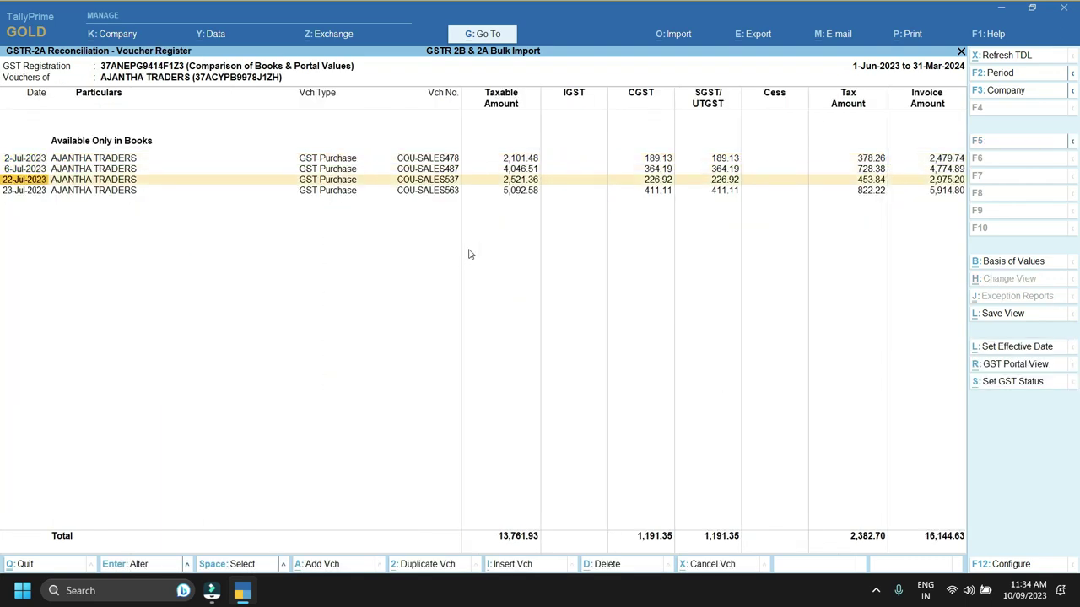
Return to the party summary, view the vouchers of BALAJI TRADERS, and go back to the GSTR-2A Reconciliation overview
key(Escape)
key(Down)
key(Down)
key(Down)
key(Down)
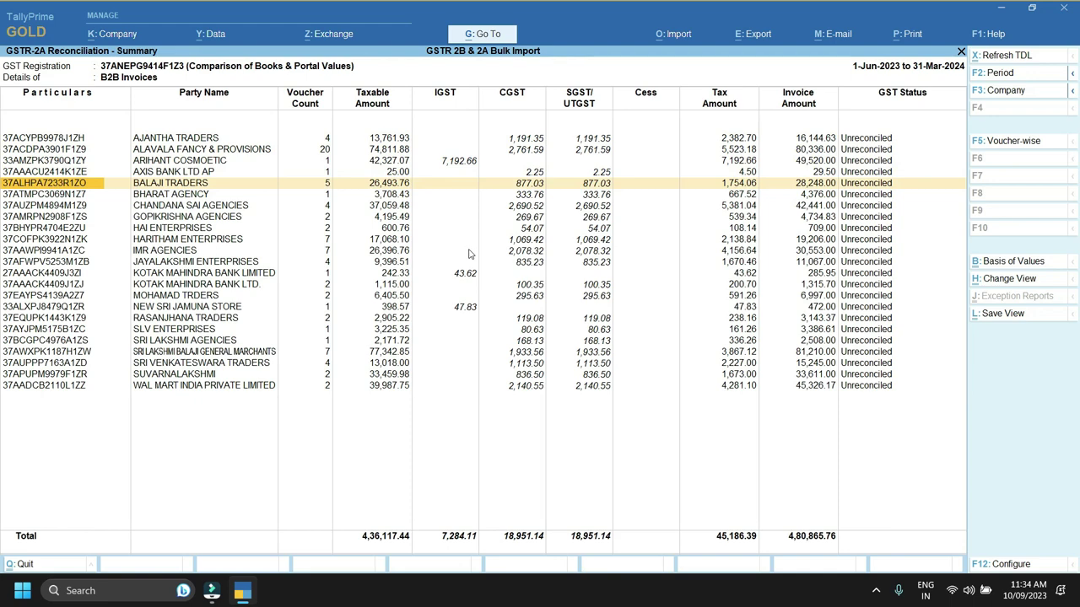
key(Return)
key(Escape)
key(Escape)
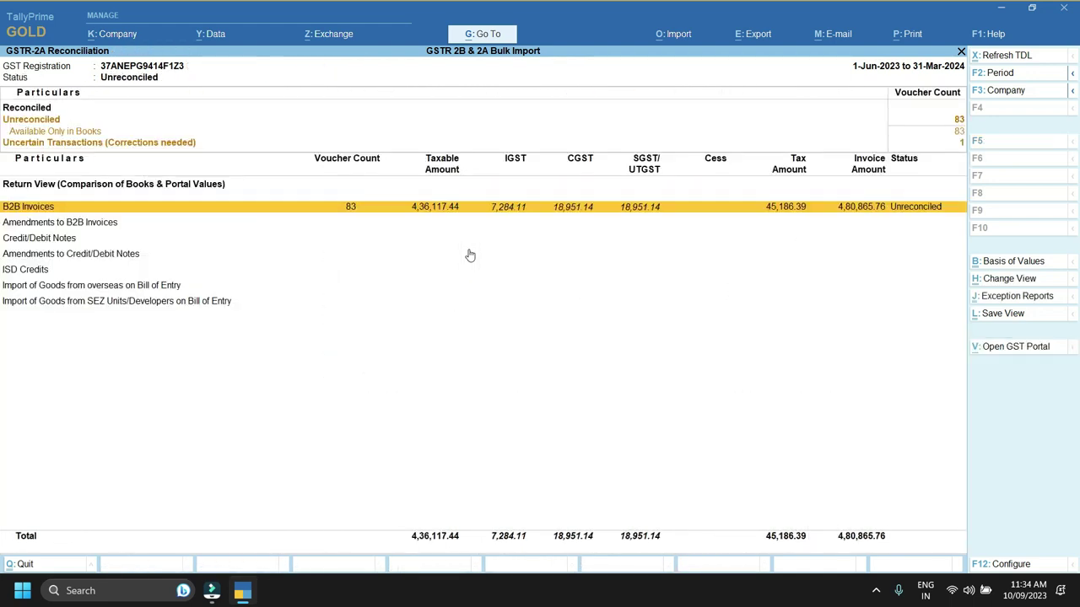
Drill into Uncertain Transactions and list the vouchers whose party GST registration details are invalid or not specified
key(Up)
key(Up)
key(Down)
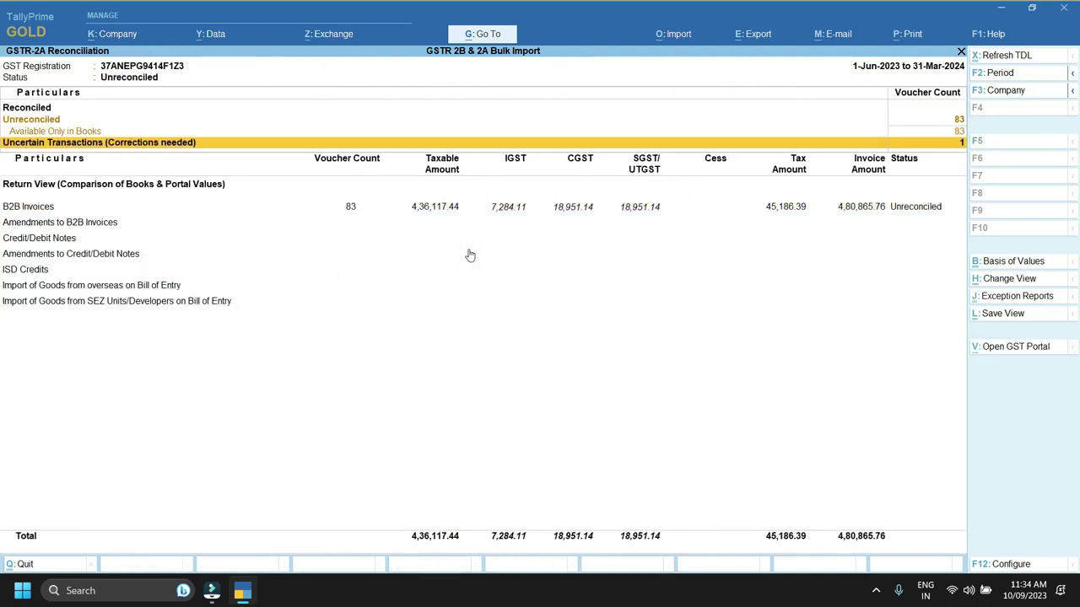
key(Return)
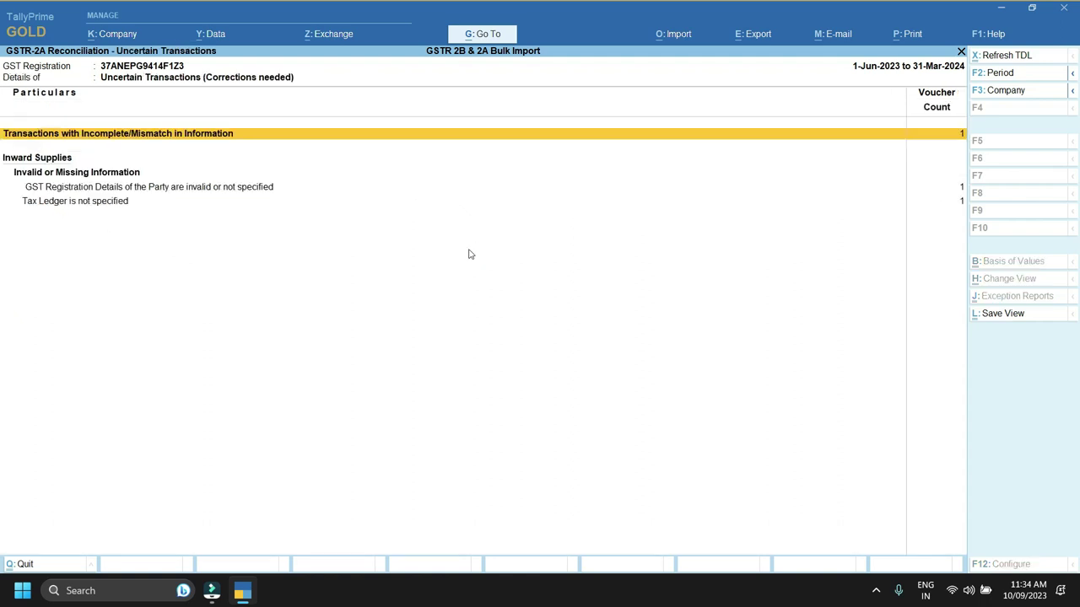
key(Down)
key(Down)
key(ctrl)
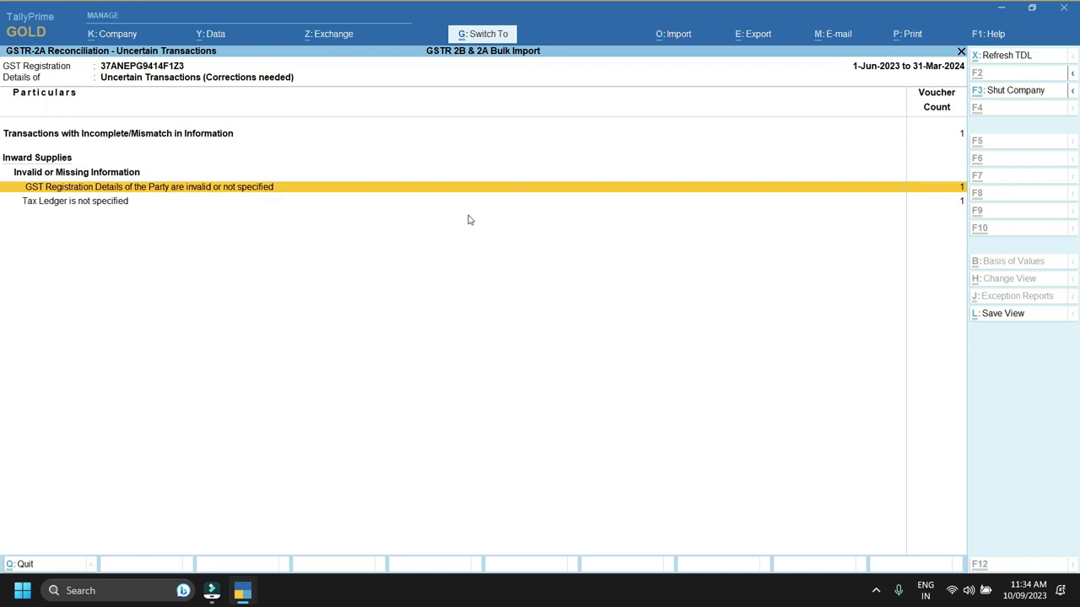
key(Return)
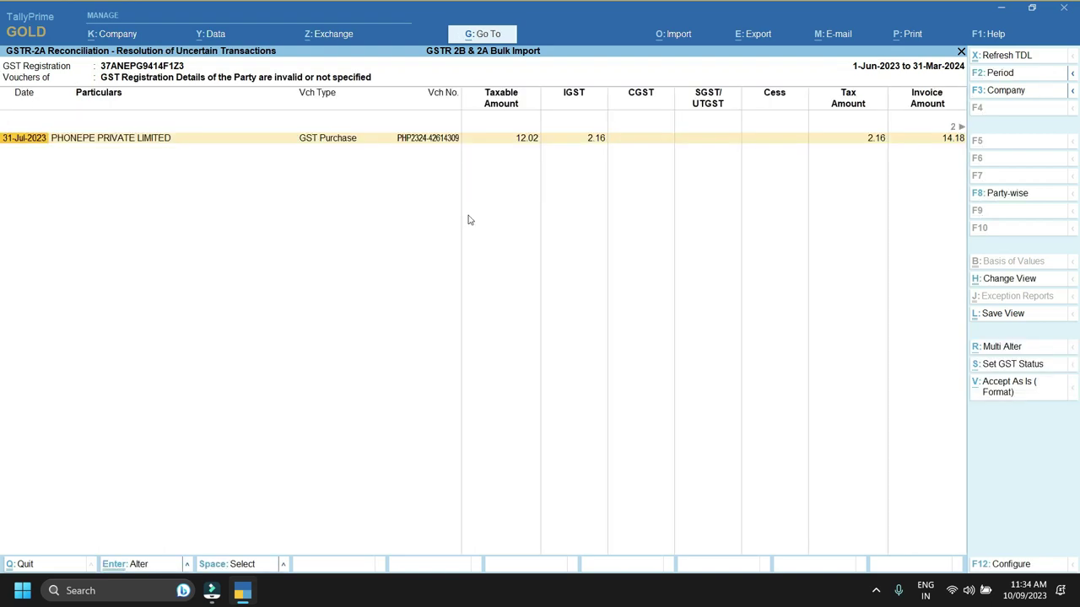
Open the PHONEPE PRIVATE LIMITED purchase voucher, inspect its party ledger's state and GSTIN, and leave the ledger without saving
key(Return)
key(Return)
key(Return)
key(Return)
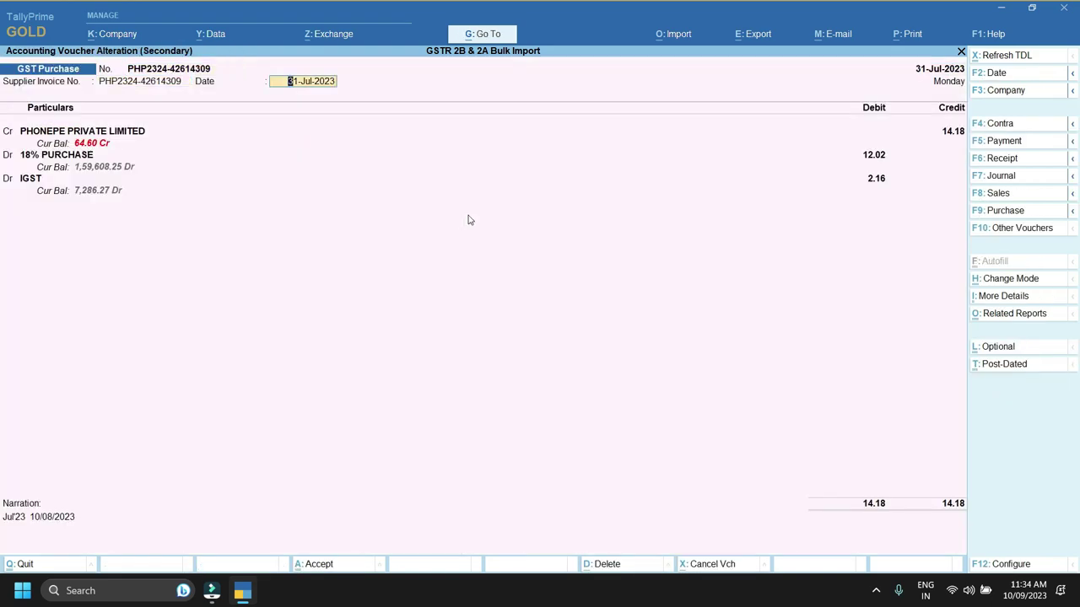
key(Return)
key(ctrl+Return)
key(Escape)
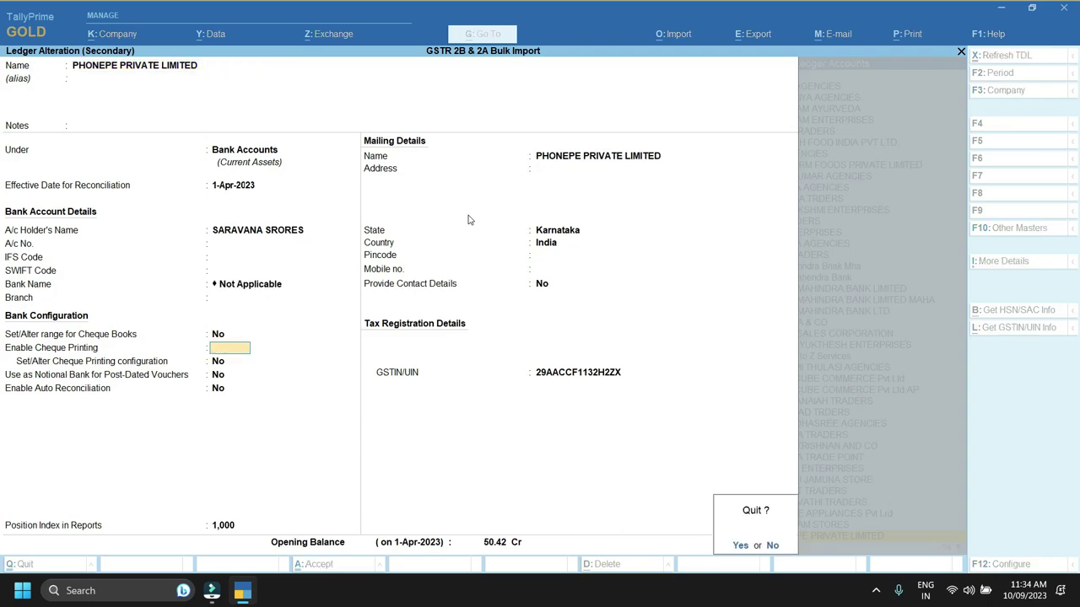
key(y)
Change the state details to Karnataka in the Party Details of the PHONEPE PRIVATE LIMITED voucher
key(Return)
key(Return)
key(Return)
key(Return)
key(Return)
key(Return)
key(Return)
key(Return)
key(Return)
key(Return)
key(Return)
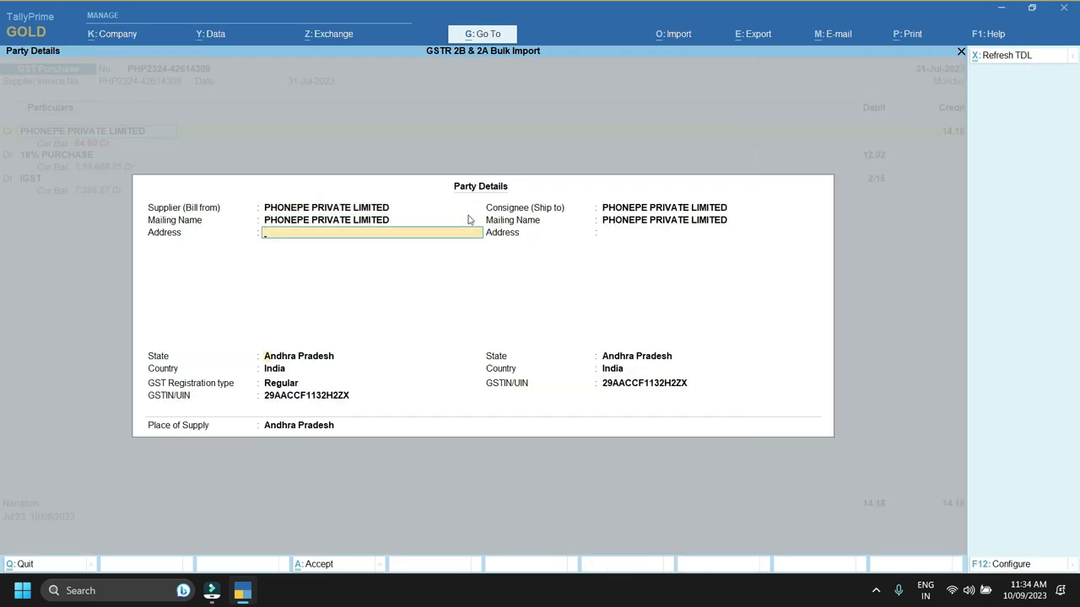
key(Return)
text(Kar)
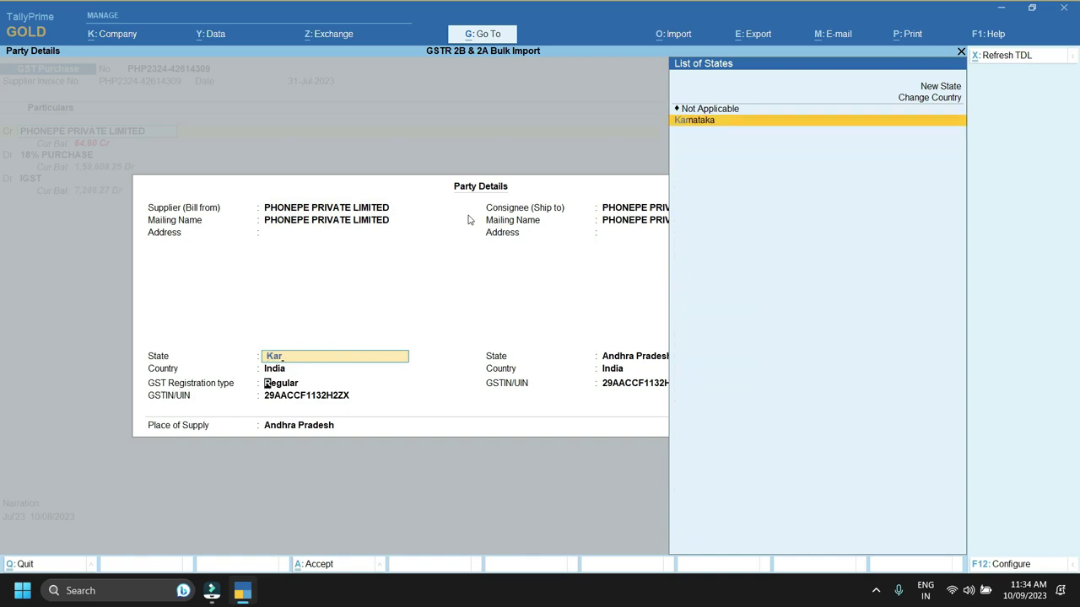
key(Return)
key(Return)
key(Return)
text(Kar)
key(Return)
key(Return)
key(Return)
key(Return)
key(Return)
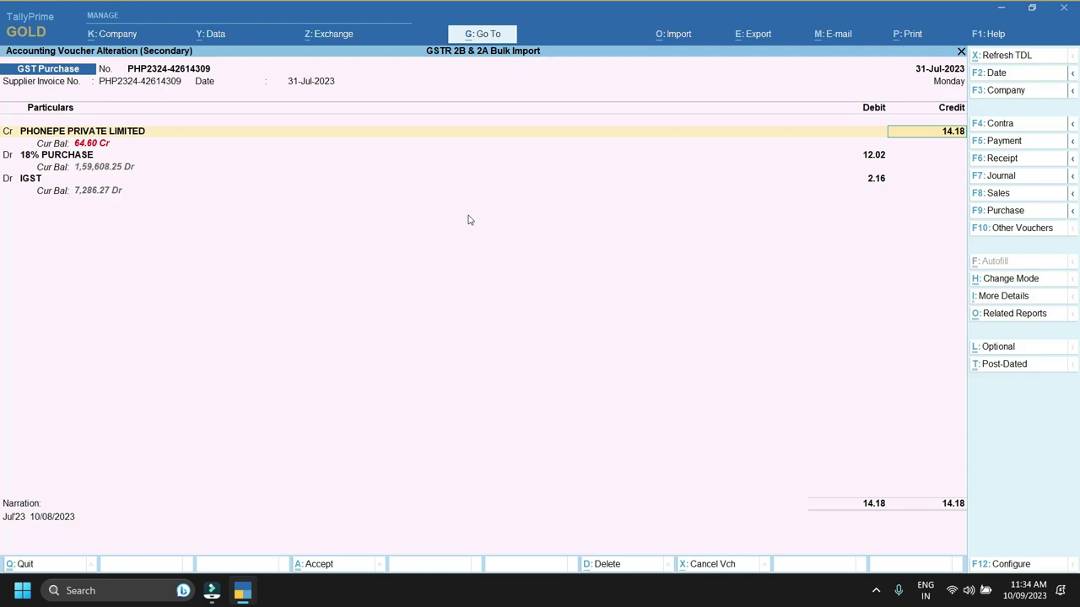
Save the corrected voucher and check the B2B Invoices row in the GSTR-2A Reconciliation overview
key(ctrl+a)
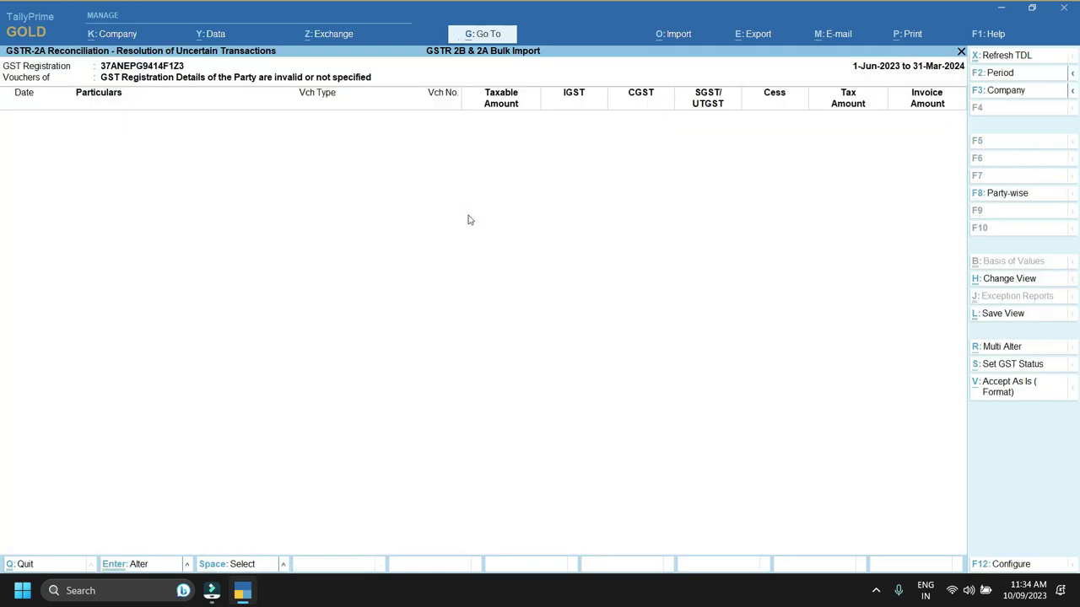
key(Escape)
key(Escape)
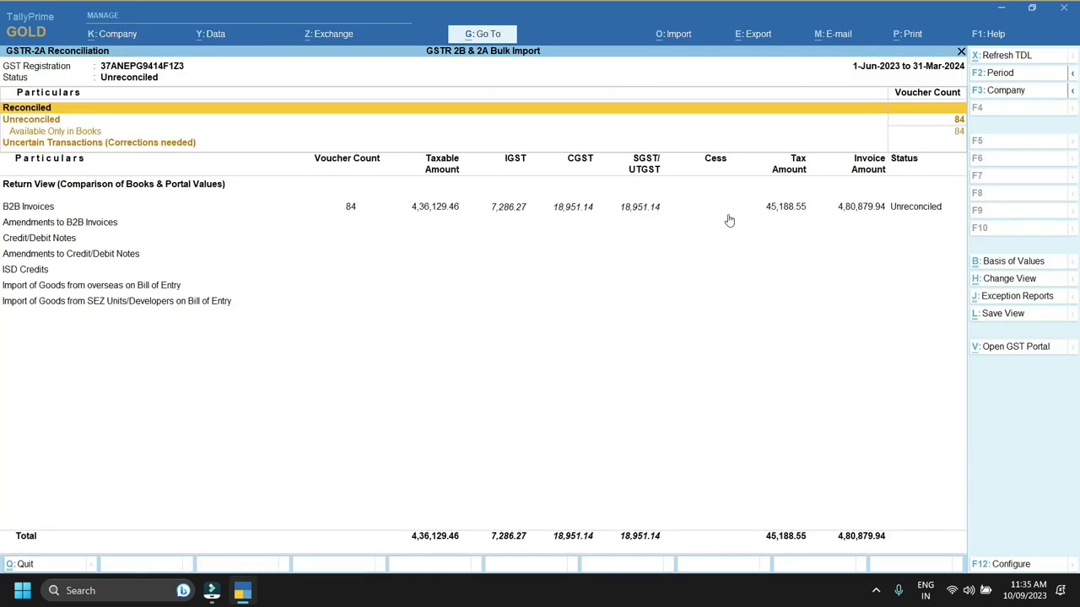
click(349, 208)
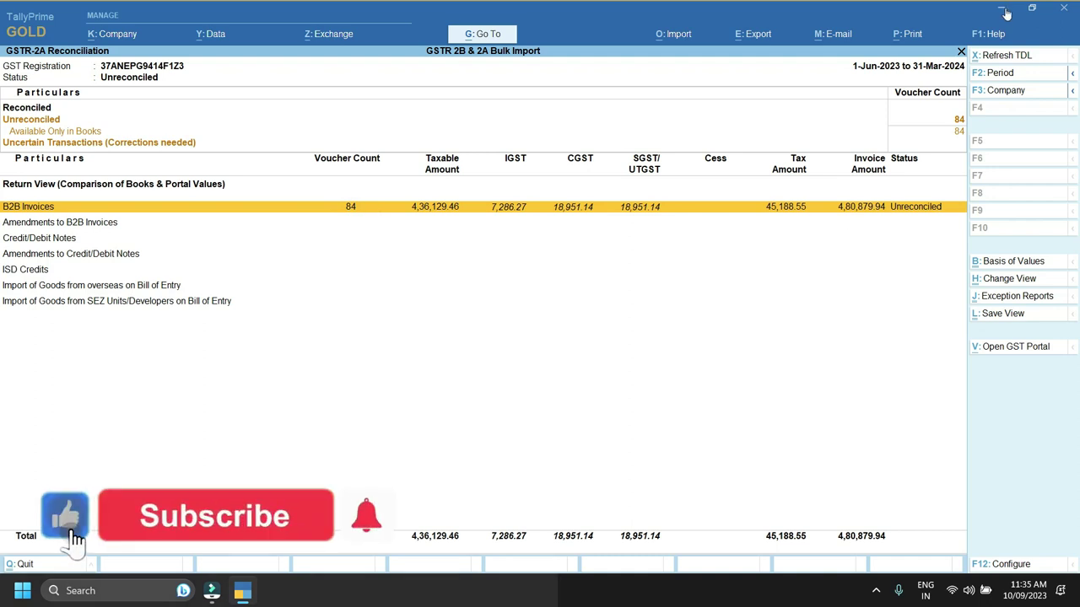
Leave the reconciliation report and view Current Liabilities in the Balance Sheet
key(Escape)
key(Escape)
key(Escape)
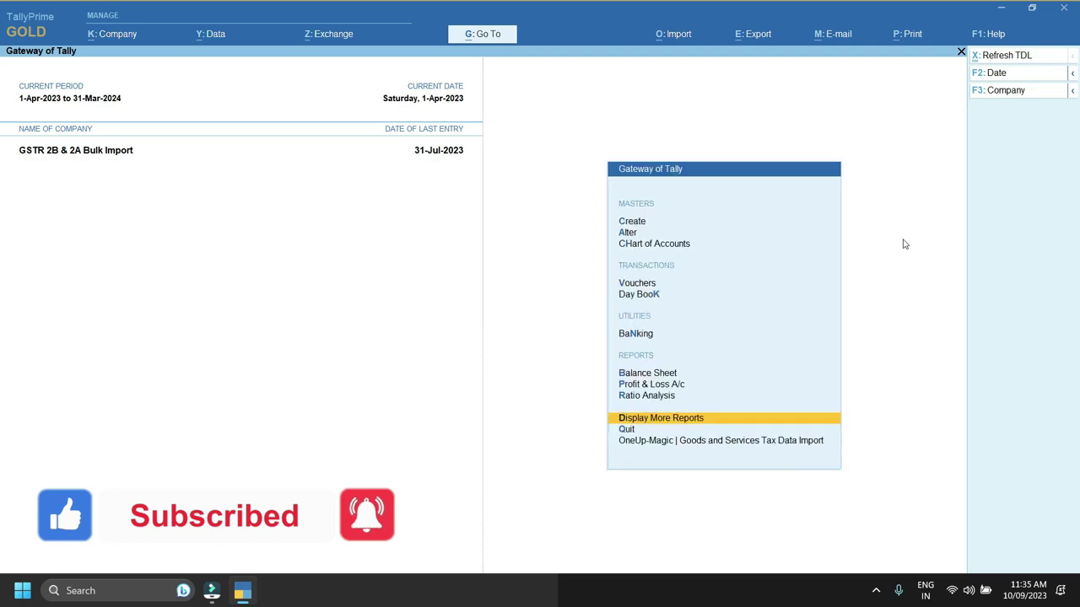
key(b)
key(Down)
key(Down)
key(Down)
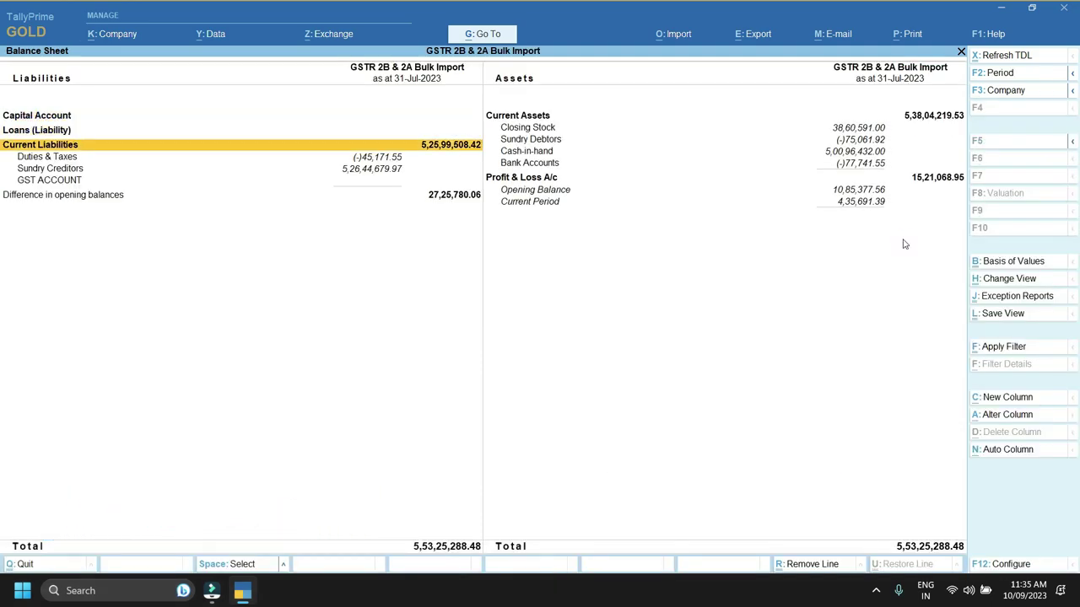
Open the Profit & Loss A/c in detail and drill into the purchase accounts to view the rate-wise ledger balances
key(Escape)
key(Down)
key(Return)
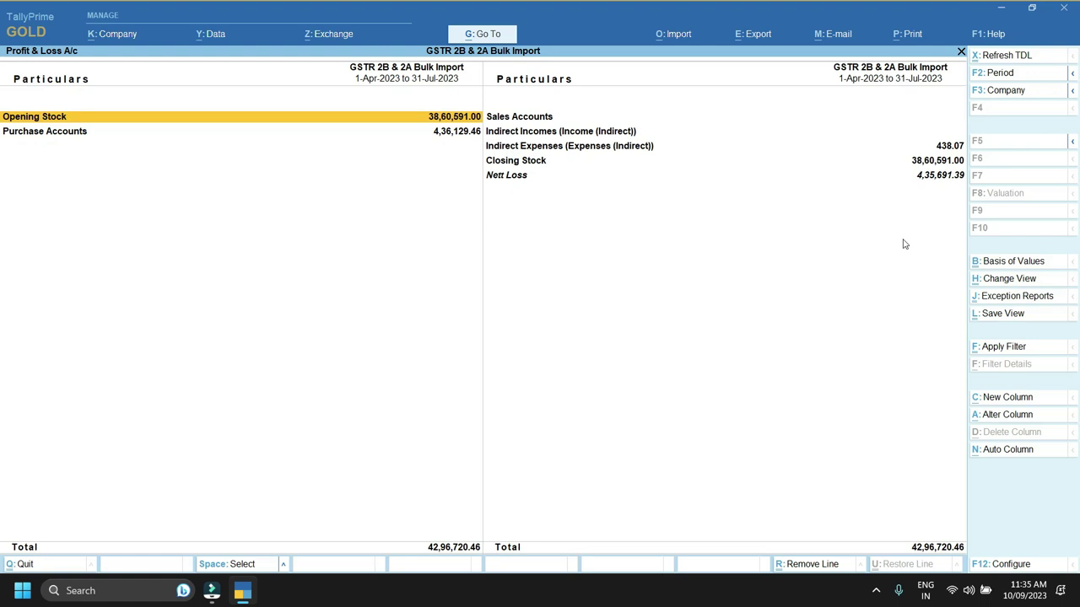
key(alt+F5)
key(Down)
key(Down)
key(Return)
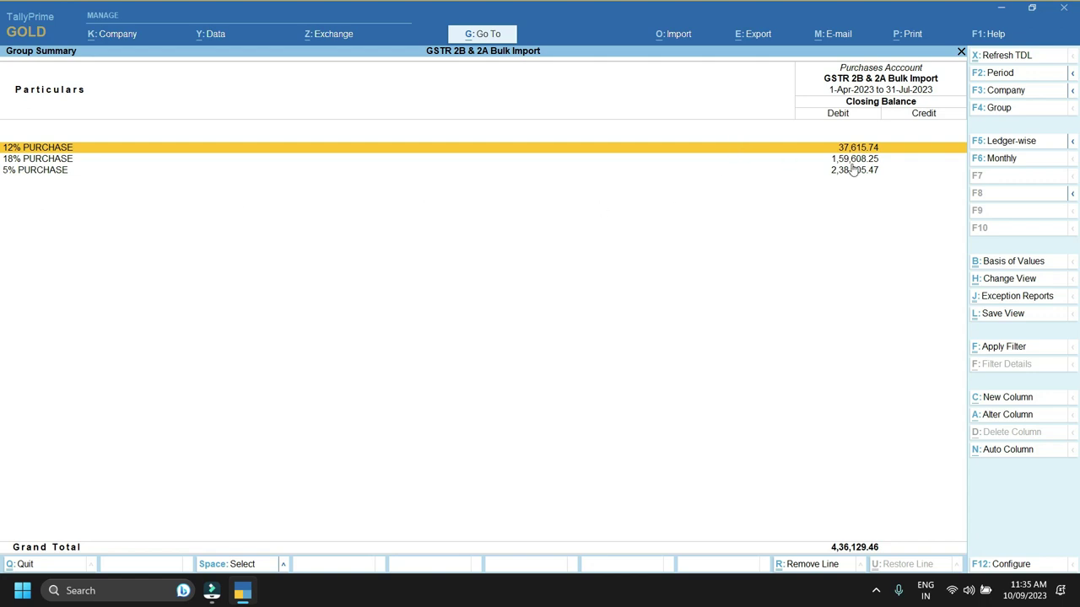
Switch to File Explorer and open the GSTR_2B Excel workbook from the GSTR2BImportTools2.1 folder on its B2B sheet
click(1002, 7)
double_click(191, 22)
double_click(275, 158)
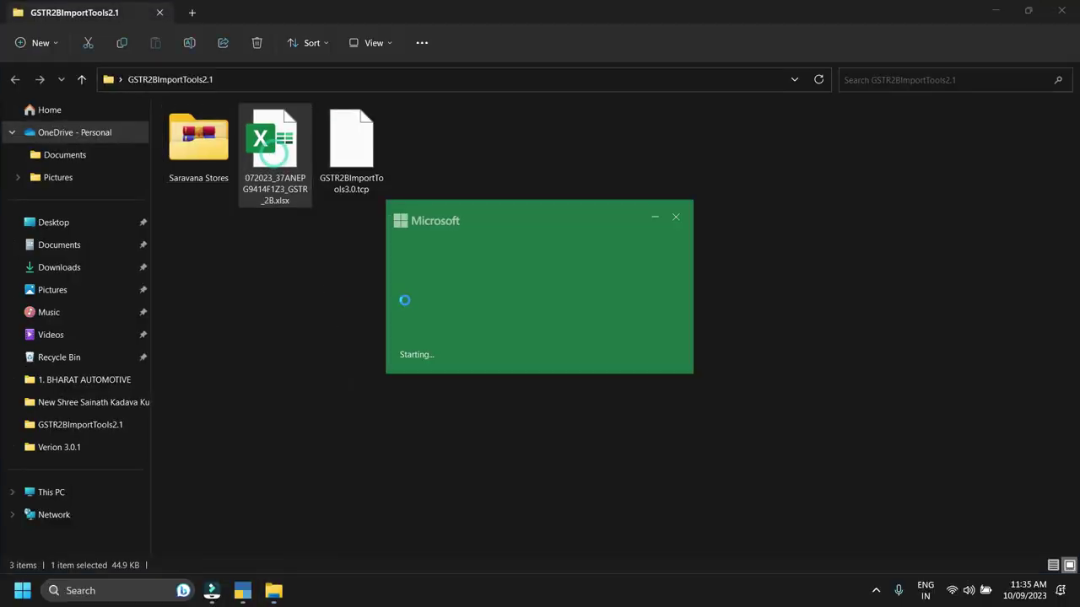
scroll(450, 492, up, 14)
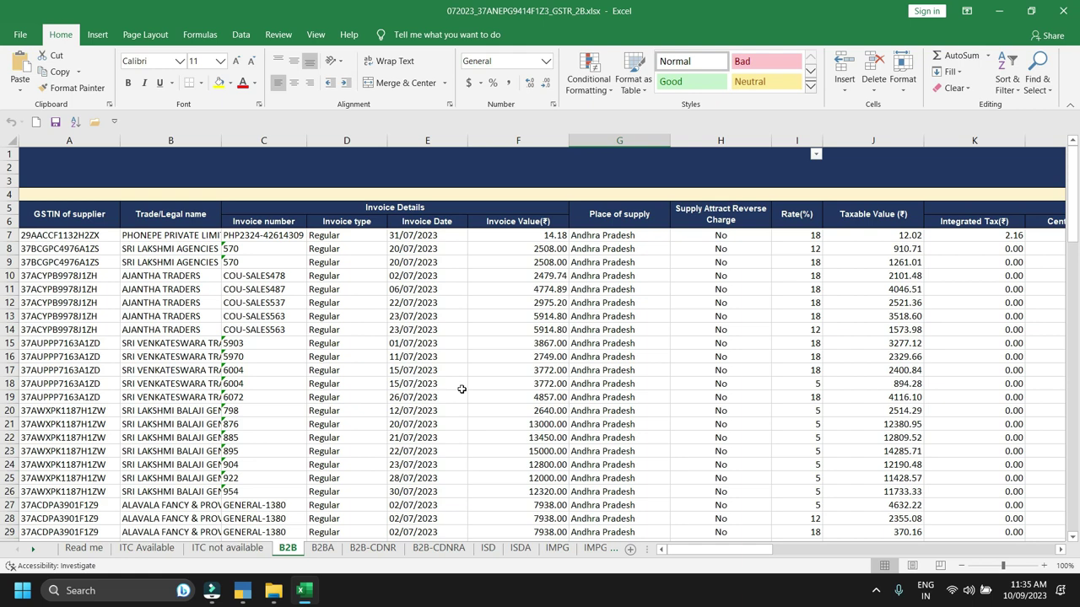
Filter the B2B sheet's Rate(%) column to show only the 5 percent rows
click(800, 141)
click(815, 154)
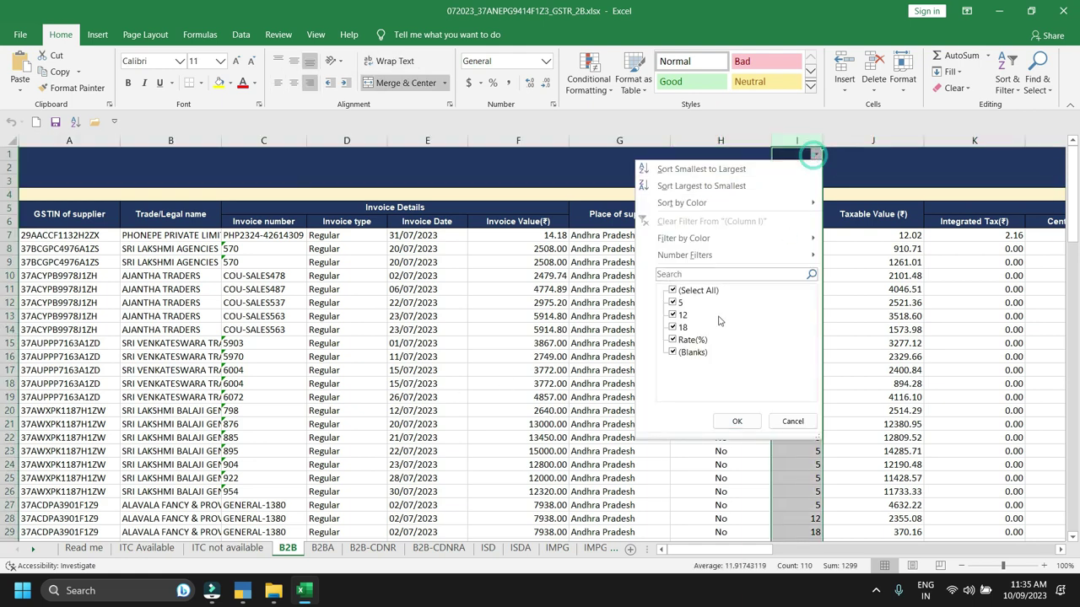
click(671, 291)
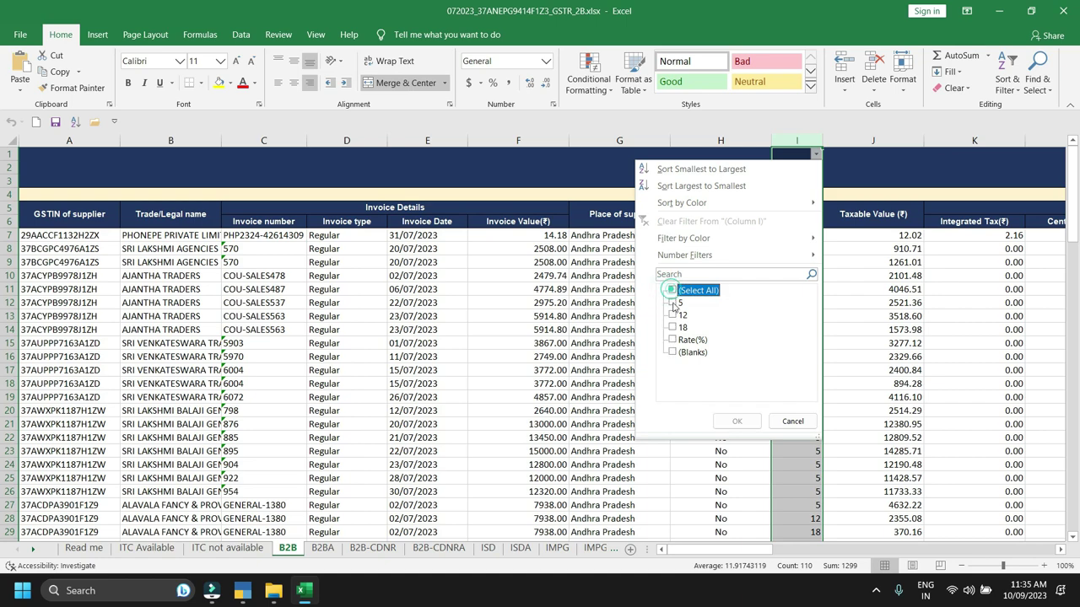
click(672, 302)
click(734, 422)
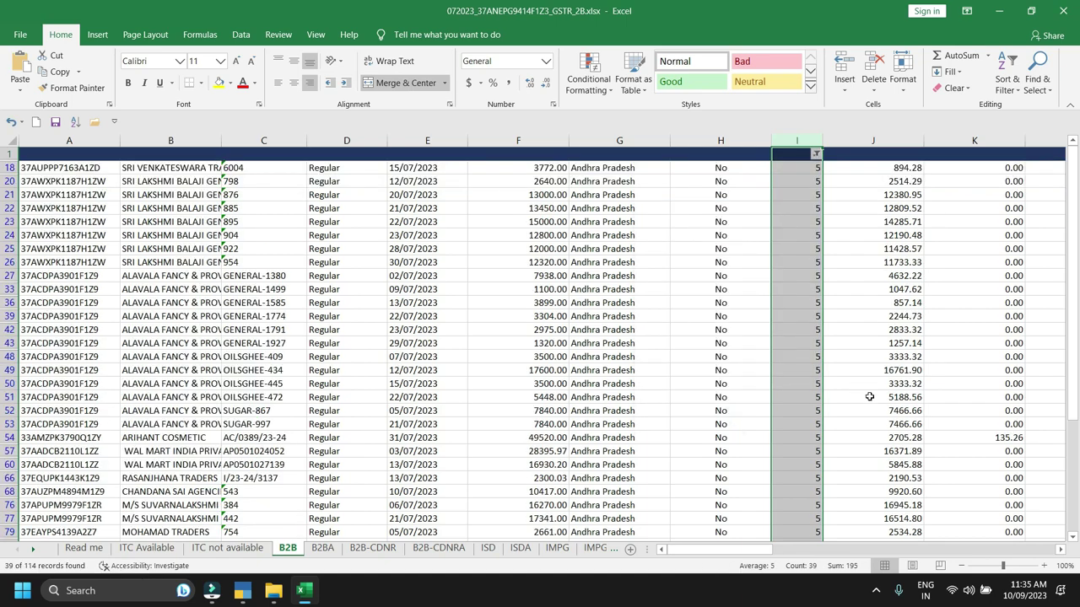
Select the filtered Taxable Value cells and compare their sum with the 5% PURCHASE ledger balance in TallyPrime
scroll(735, 549, right, 3)
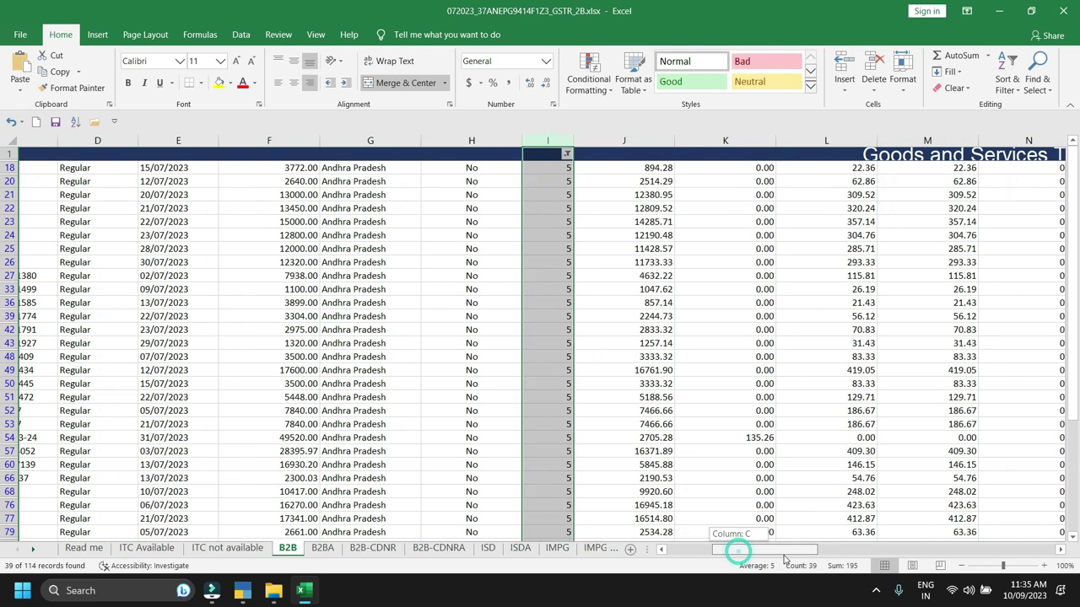
drag(618, 174, 595, 505)
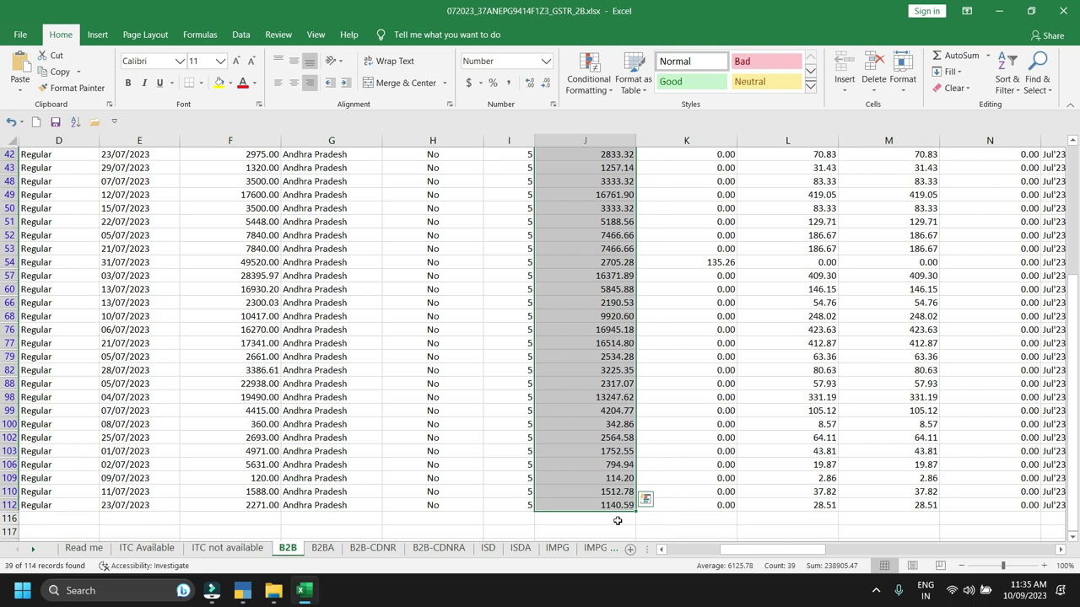
key(alt+Tab)
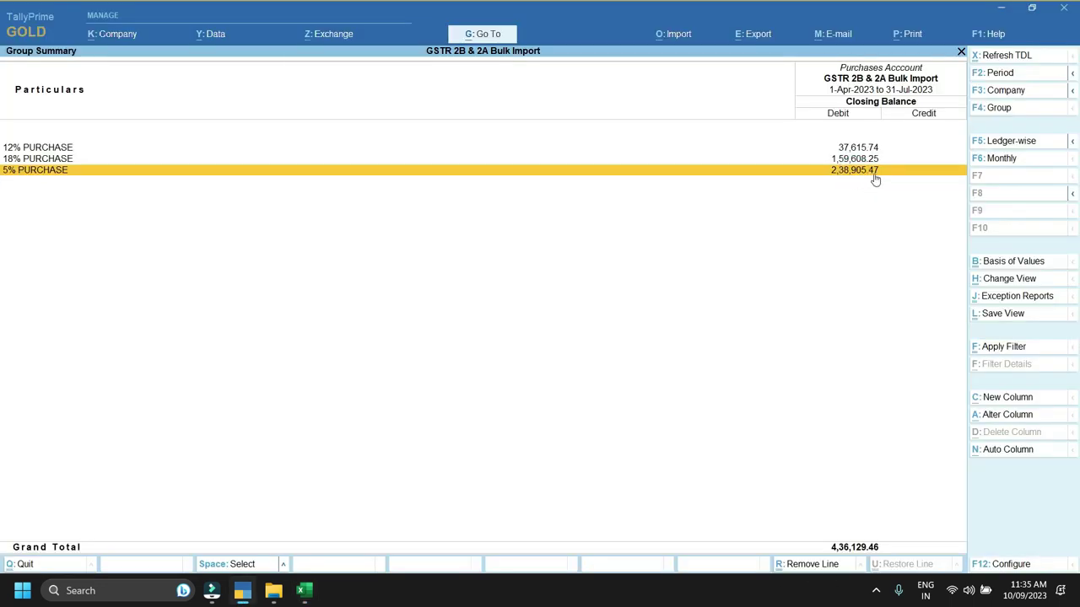
click(303, 593)
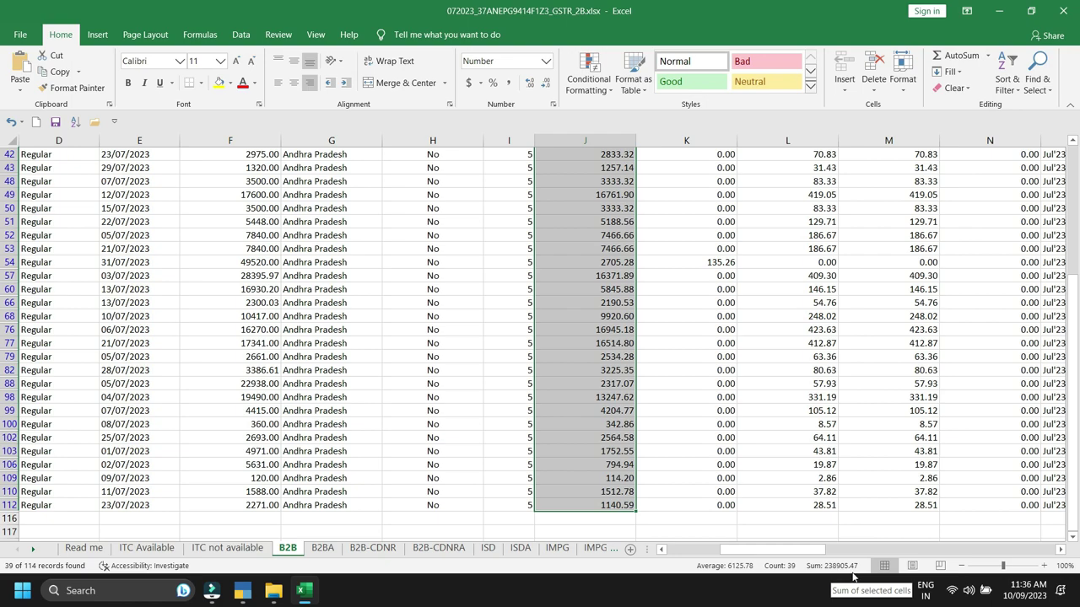
scroll(793, 554, up, 3)
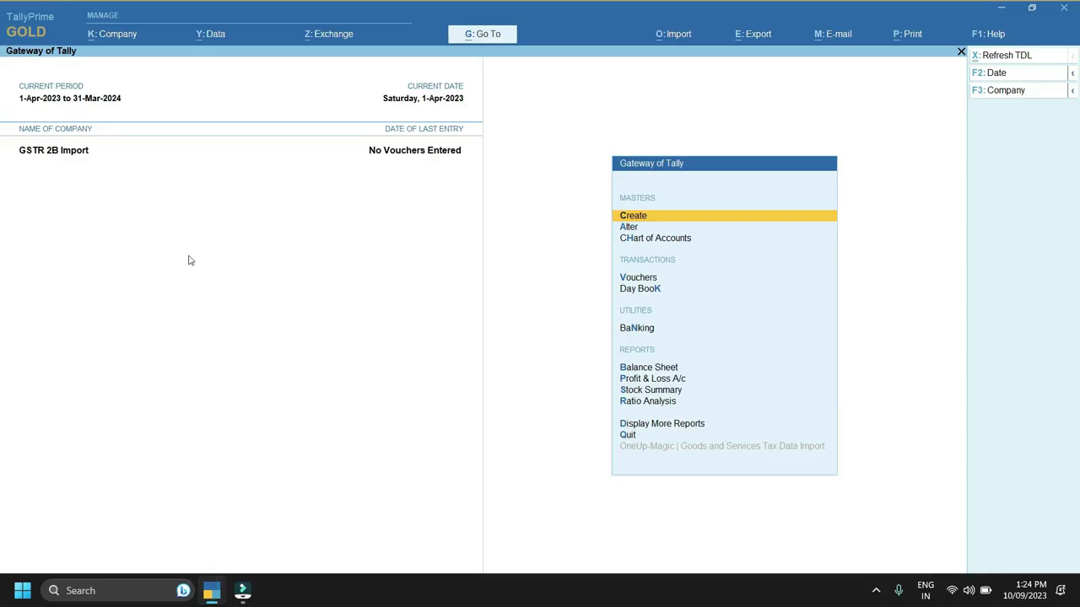
In the add-on features of the GSTR 2B Import company, enable portal data import with GSTR 2B bulk import in GSTR-2B Inventory Mode
click(991, 37)
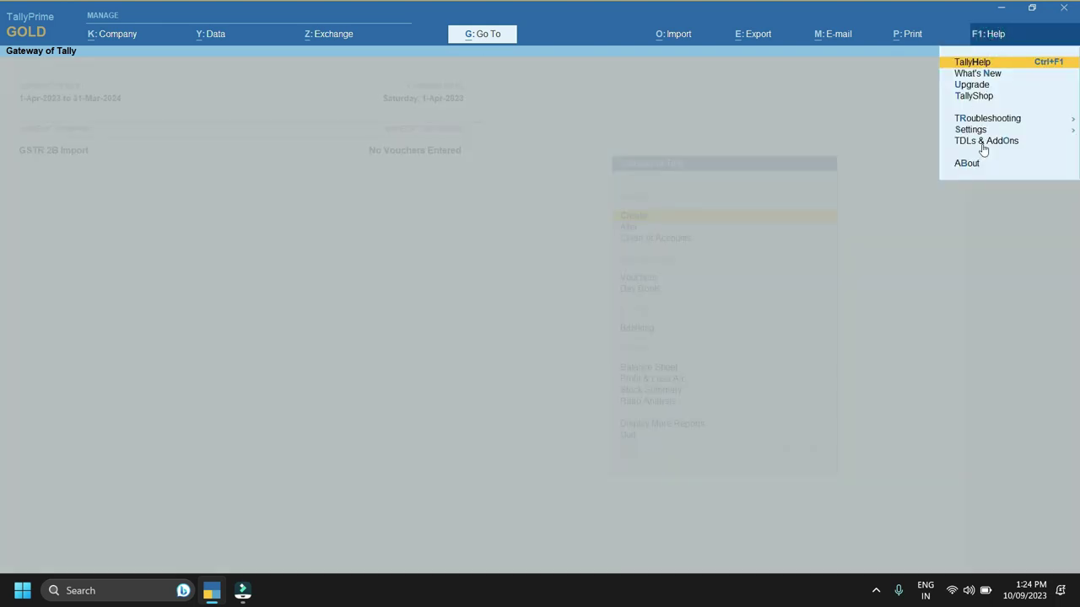
click(983, 144)
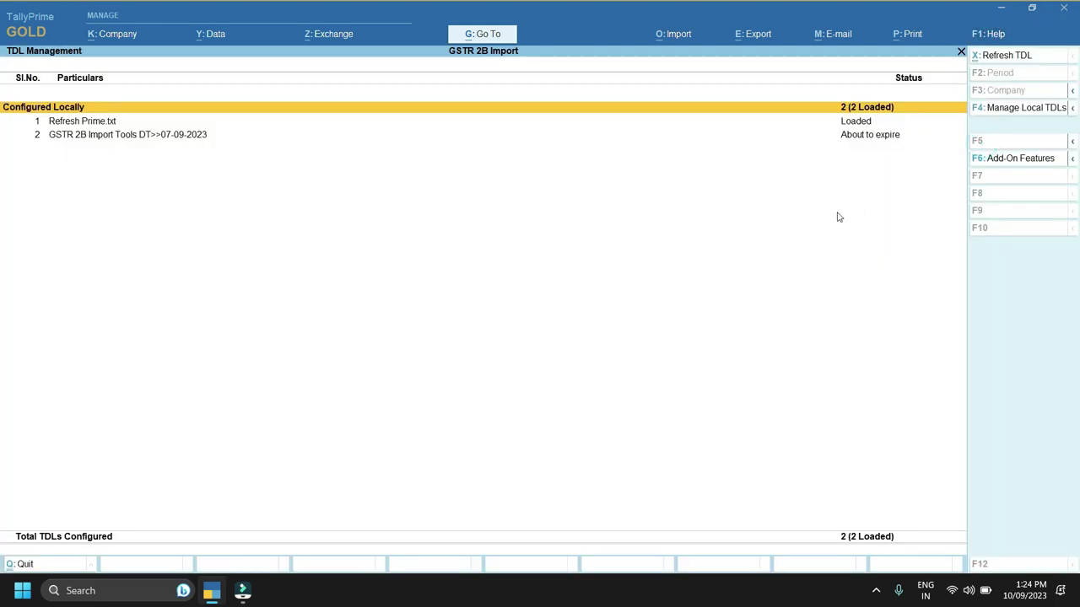
click(1011, 169)
click(421, 207)
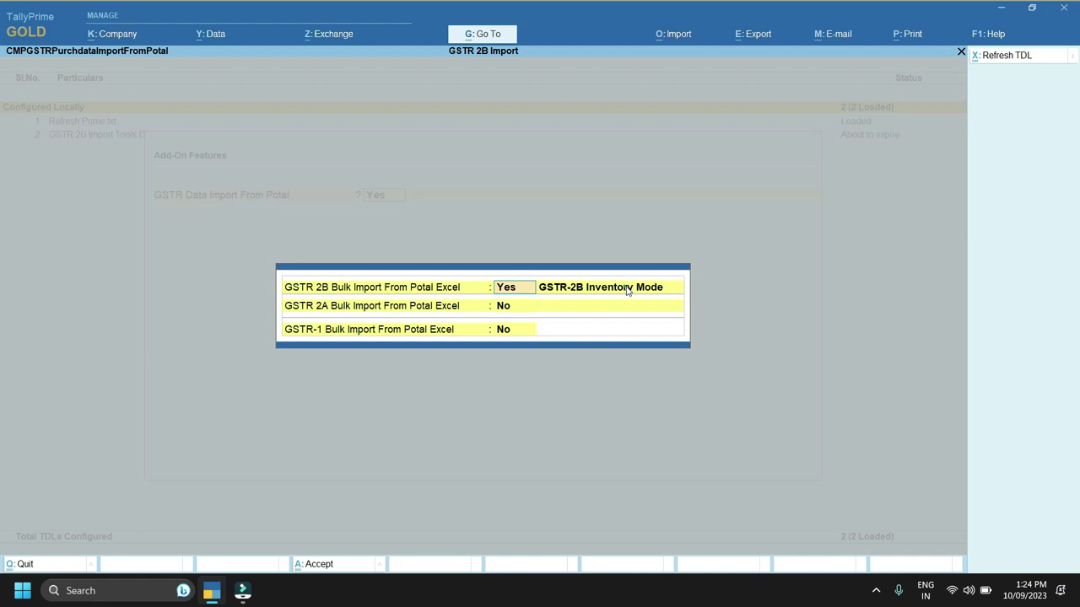
click(627, 289)
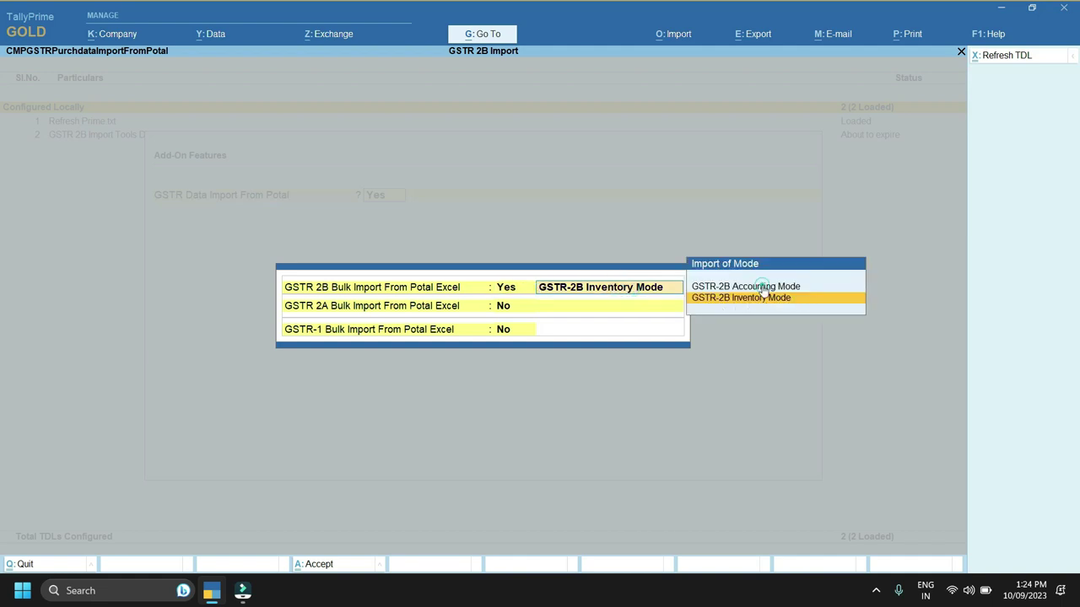
click(761, 286)
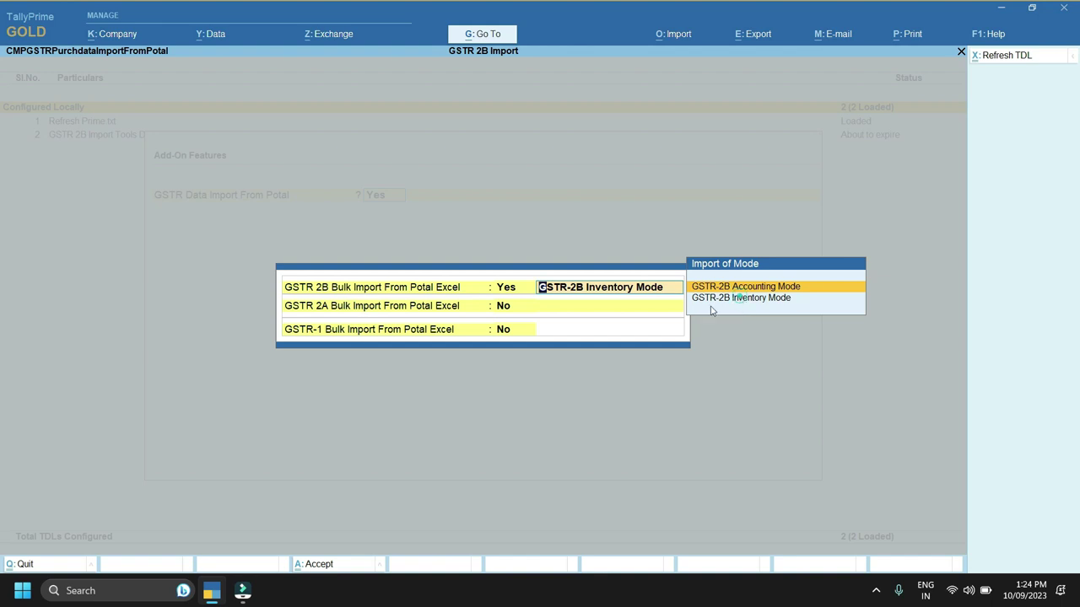
click(738, 298)
key(Return)
key(Return)
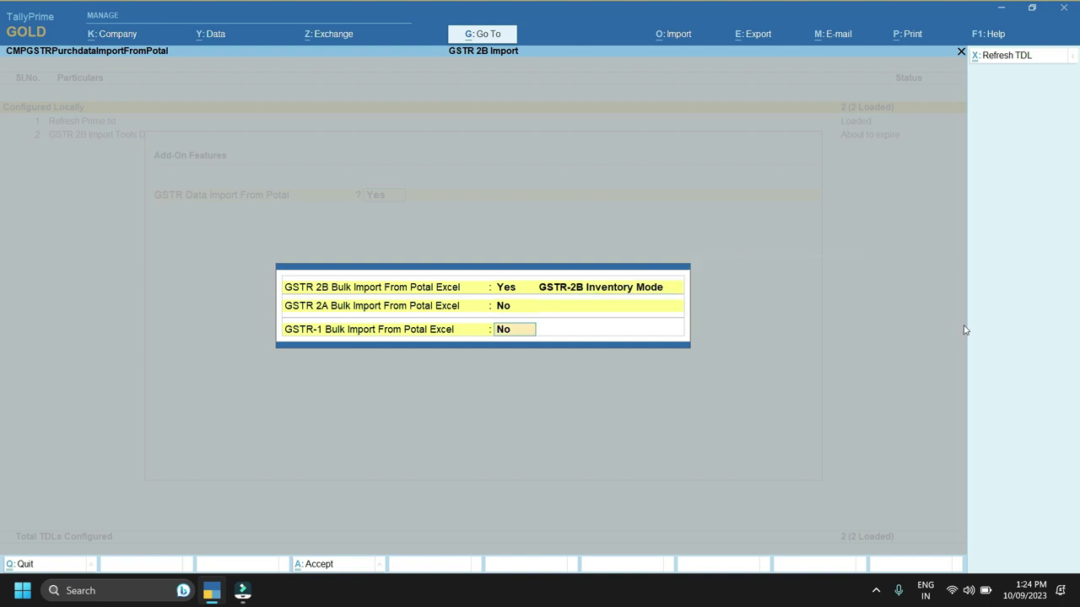
key(Return)
key(Return)
key(Escape)
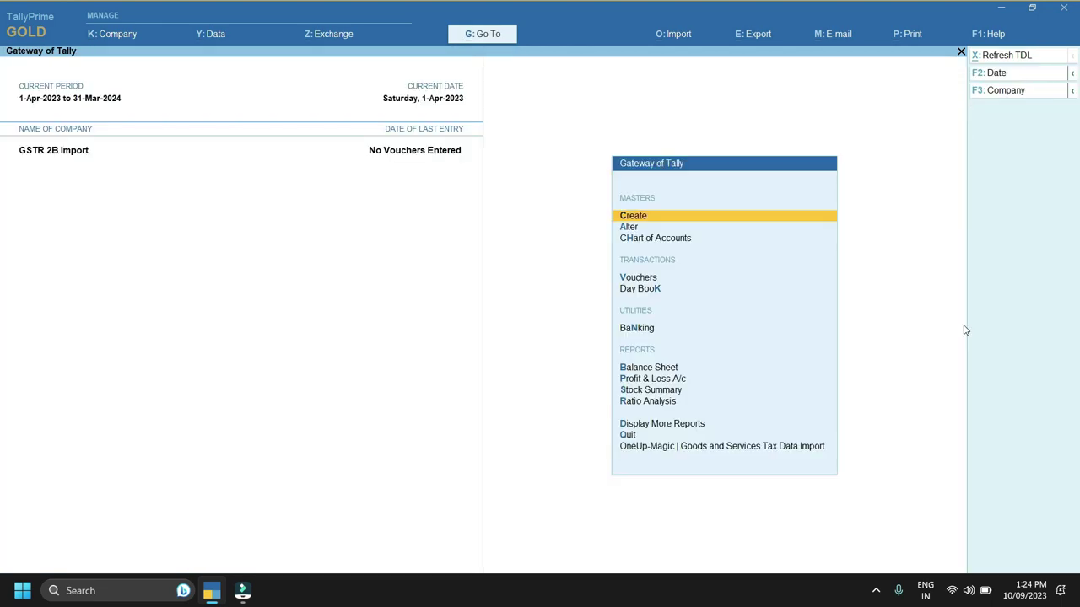
Open the voucher type GST 2B Purchase Potal Inv for alteration
key(Down)
key(Return)
key(Down)
key(Down)
key(Down)
key(Return)
key(Down)
key(Down)
key(Down)
key(Down)
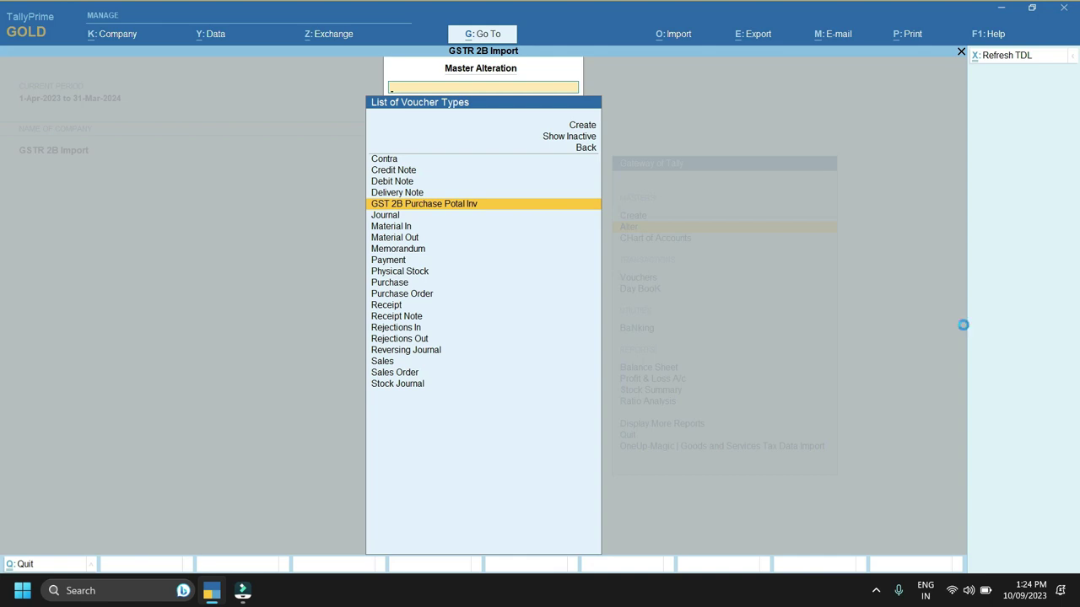
key(Return)
Accept the voucher type's general settings and open its percentage-wise purchase ledger mapping with the option kept at Yes
key(Return)
key(Return)
key(Return)
key(Return)
key(Return)
key(Return)
key(Return)
key(Return)
key(Return)
key(Return)
key(Return)
key(Return)
key(Return)
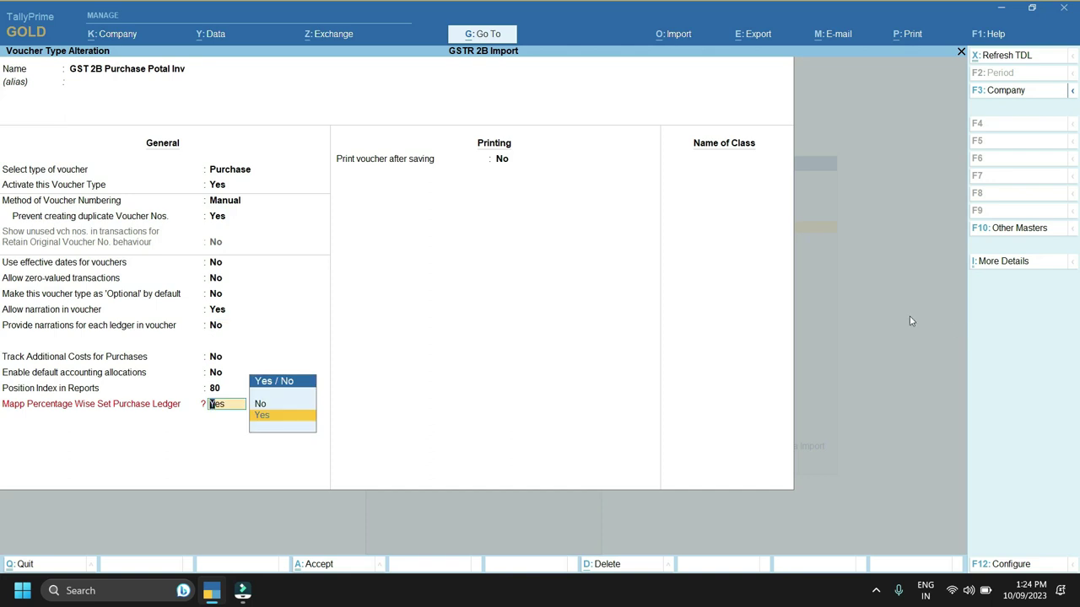
key(Return)
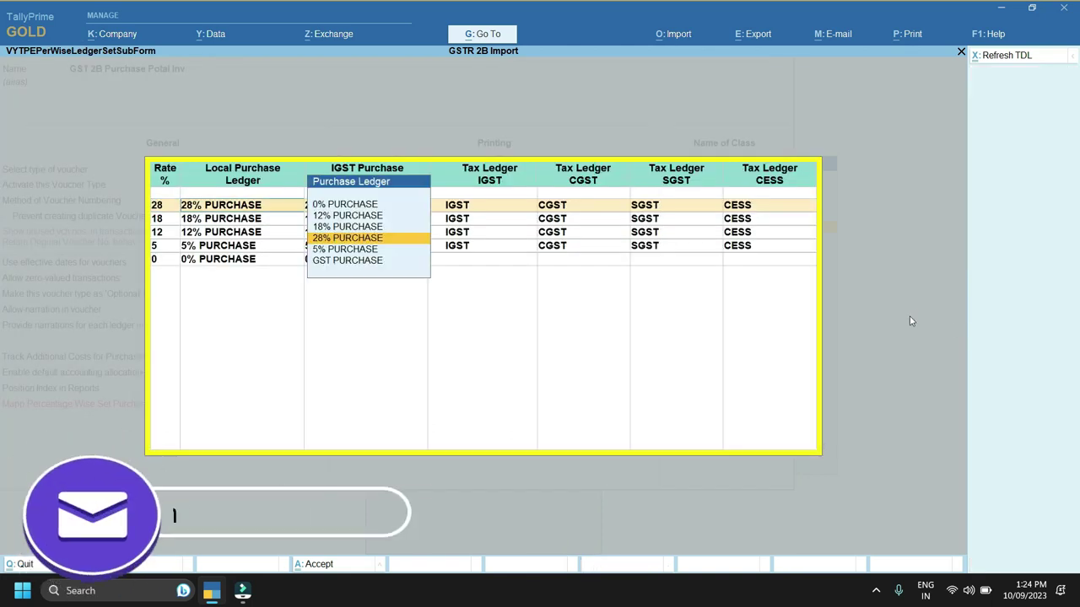
Review and accept the purchase and tax ledger mapping for the 28, 18, 12, 5 and 0 percent rates
key(Return)
key(Return)
key(Return)
key(Return)
key(Return)
key(Return)
key(Return)
key(Return)
key(Return)
key(Return)
key(Return)
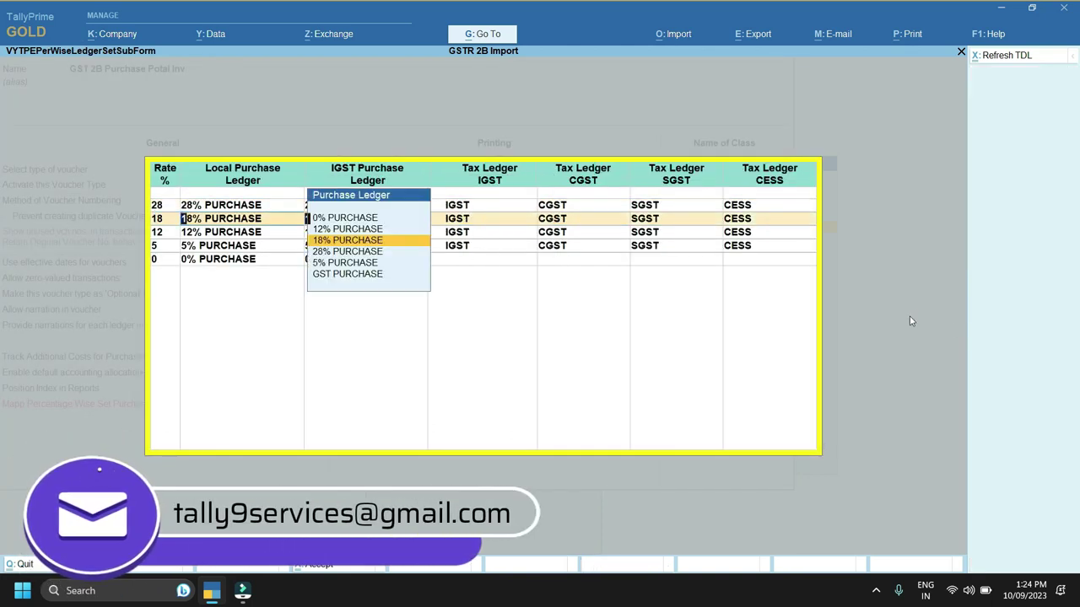
key(Return)
key(Return)
key(Return)
key(Return)
key(Return)
key(Return)
key(Return)
key(Return)
key(Return)
key(Return)
key(Return)
key(Return)
key(Return)
key(Return)
key(Return)
key(Return)
key(Return)
key(Return)
key(Return)
key(Return)
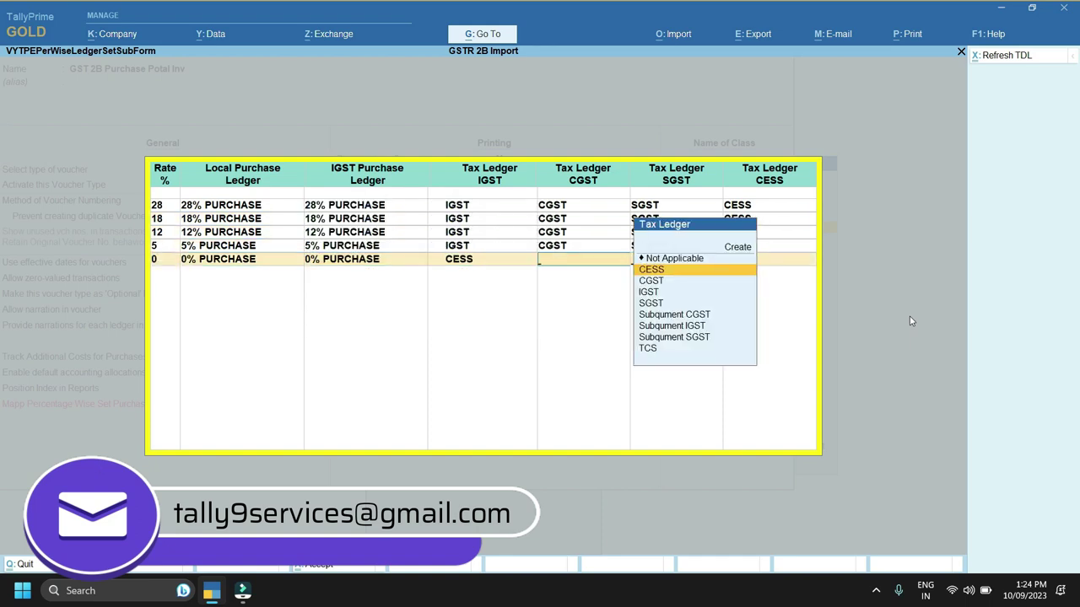
key(Return)
key(Return)
key(Return)
key(Return)
key(Return)
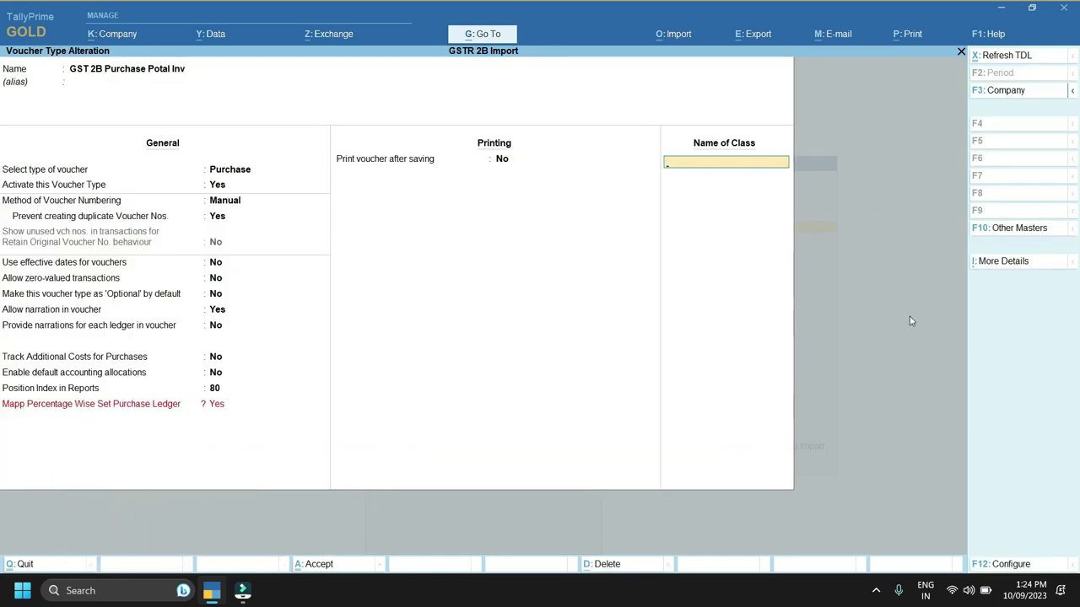
Leave the voucher type alteration and open the OneUp-Magic Goods and Services Tax Data Import tools
key(Escape)
key(Escape)
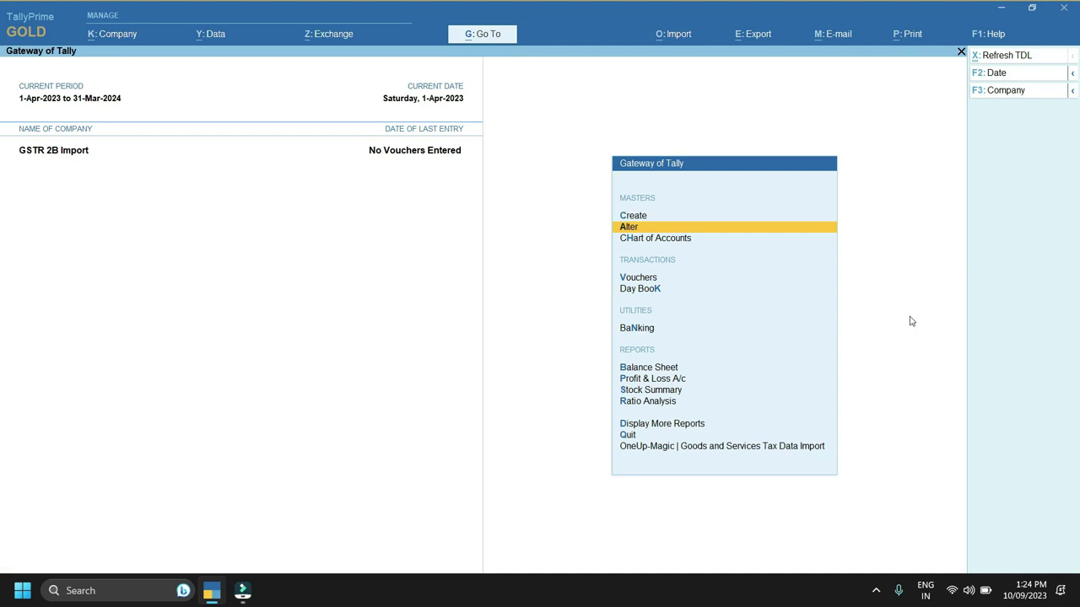
key(Up)
key(Up)
key(Return)
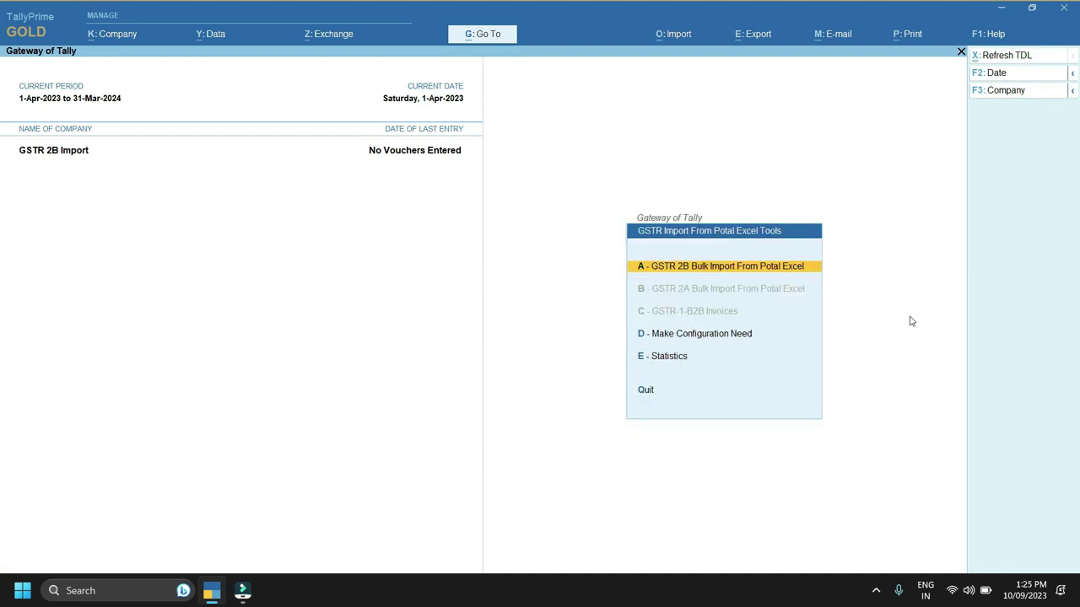
Switch to File Explorer, open the GSTR-2B portal workbook in Excel and locate the With Inv column on the B2B sheet
click(1001, 10)
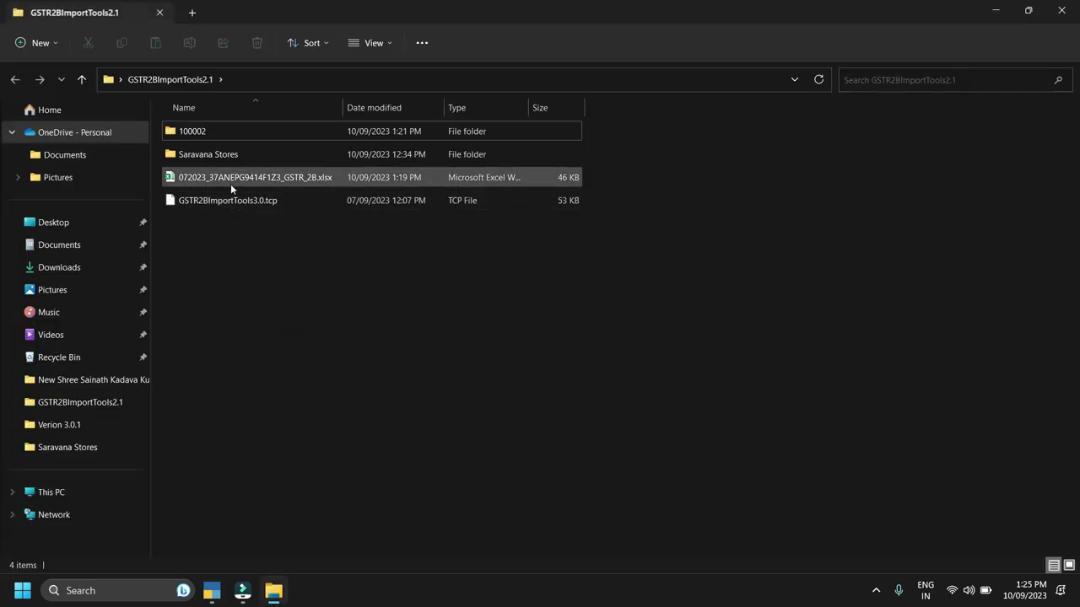
click(230, 184)
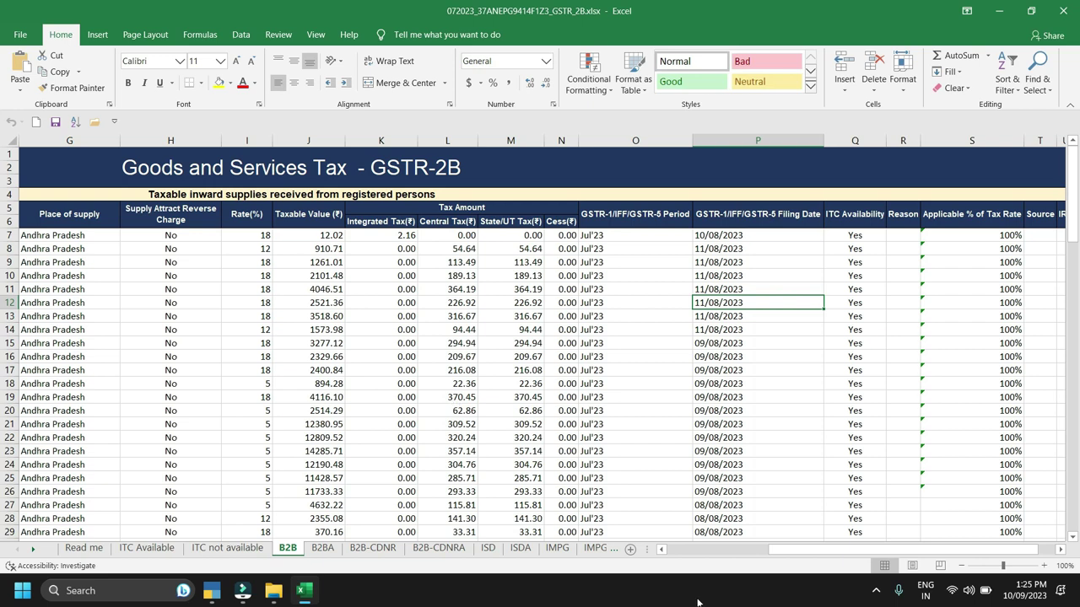
drag(793, 553, 918, 551)
click(1044, 221)
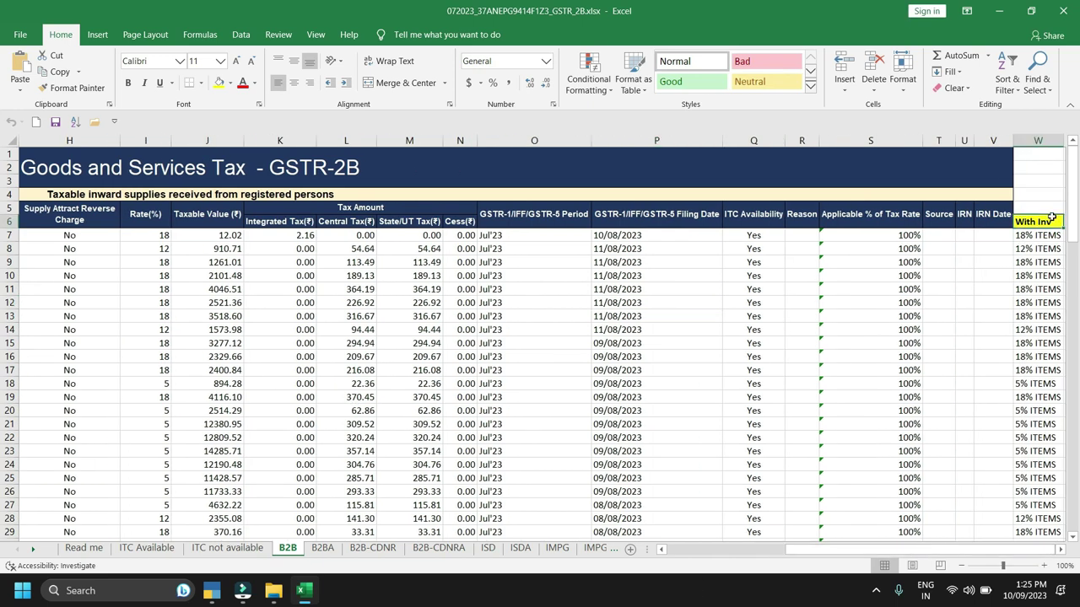
click(1060, 549)
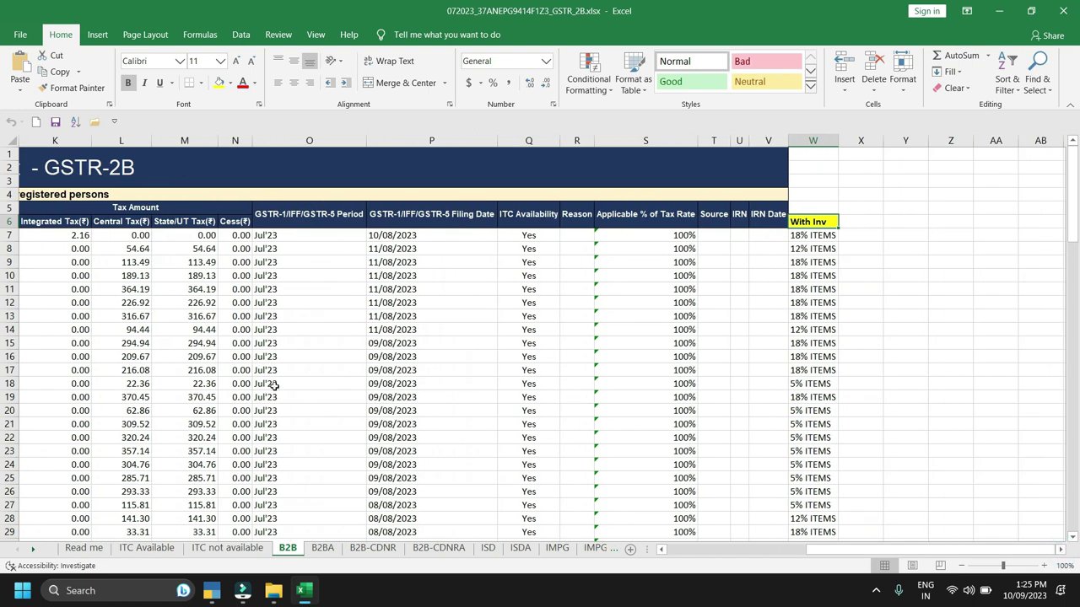
Examine the tax rates in the B2B sheet's Rate(%) column, including rows 17 to 19
drag(854, 557, 812, 556)
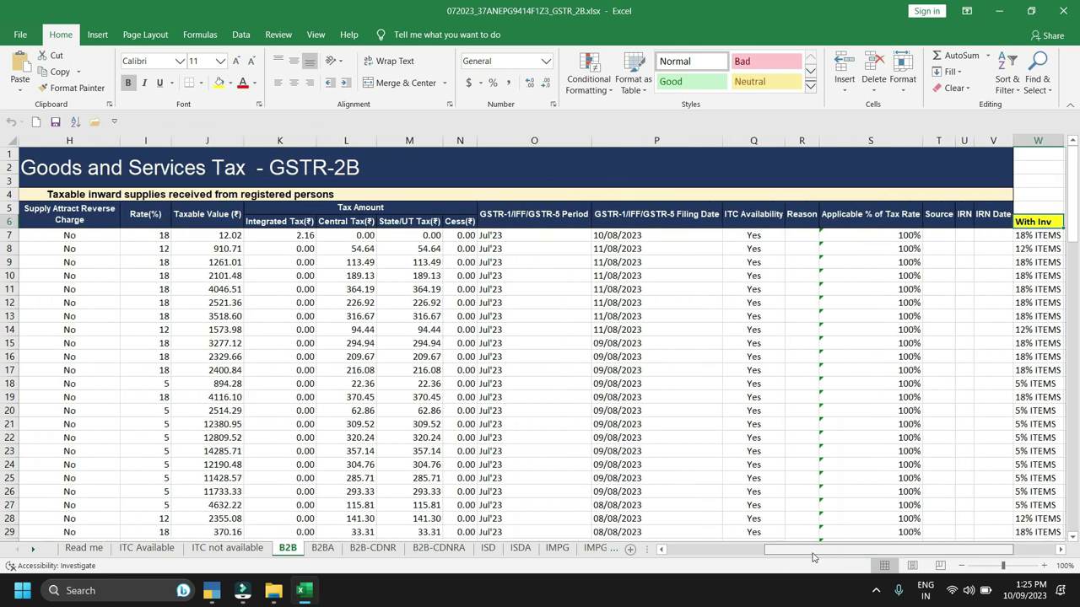
drag(155, 302, 152, 262)
drag(156, 369, 156, 396)
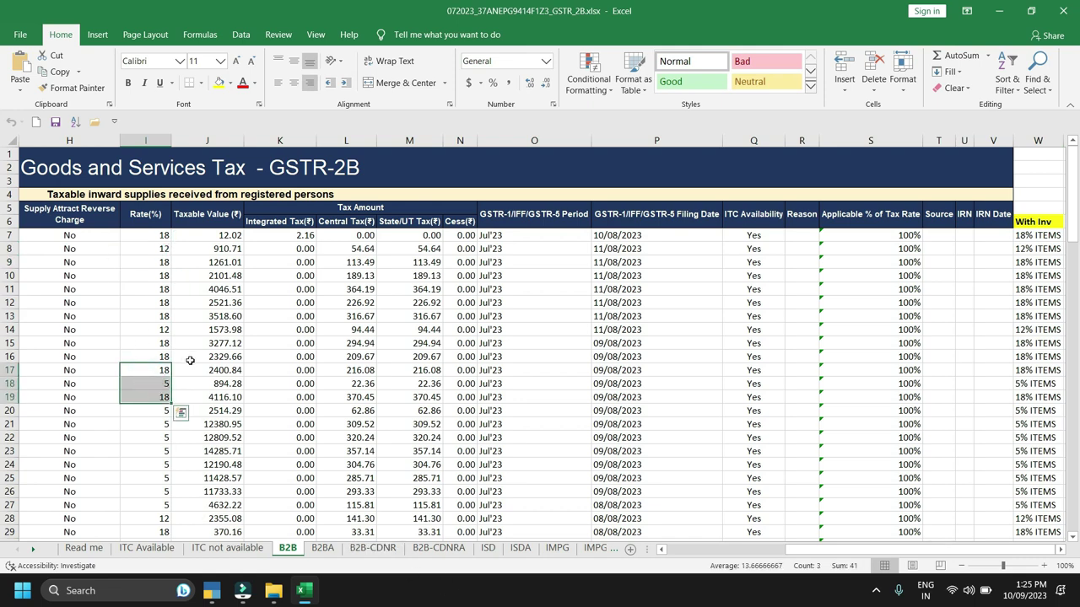
click(322, 345)
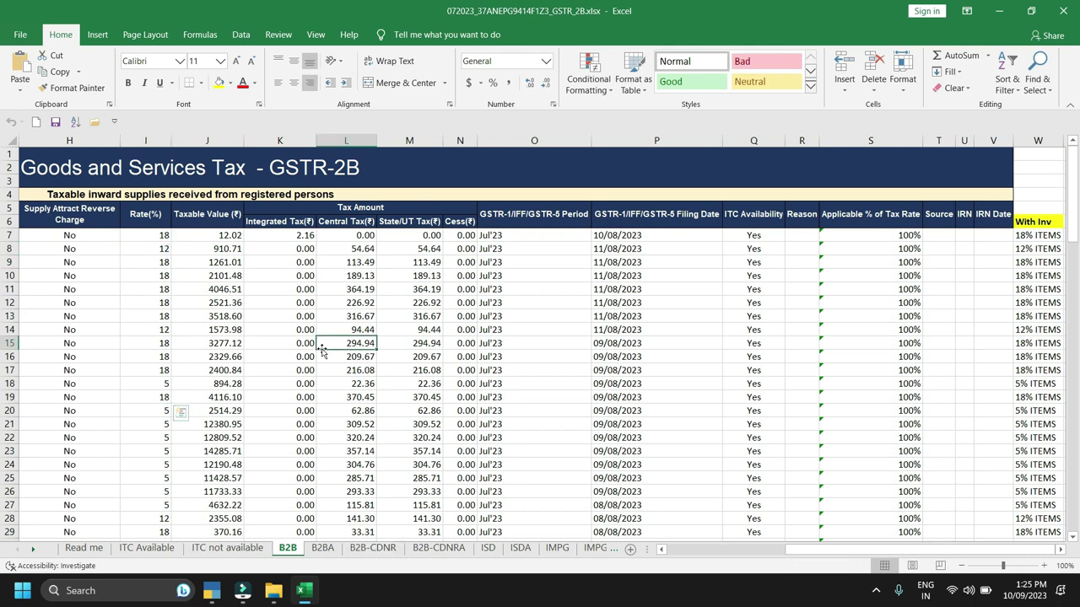
Freeze the panes at the Rate(%) column and check which columns stay in view beside With Inv
click(148, 140)
mouse_move(151, 140)
mouse_down()
mouse_move(219, 149)
mouse_move(148, 139)
mouse_up()
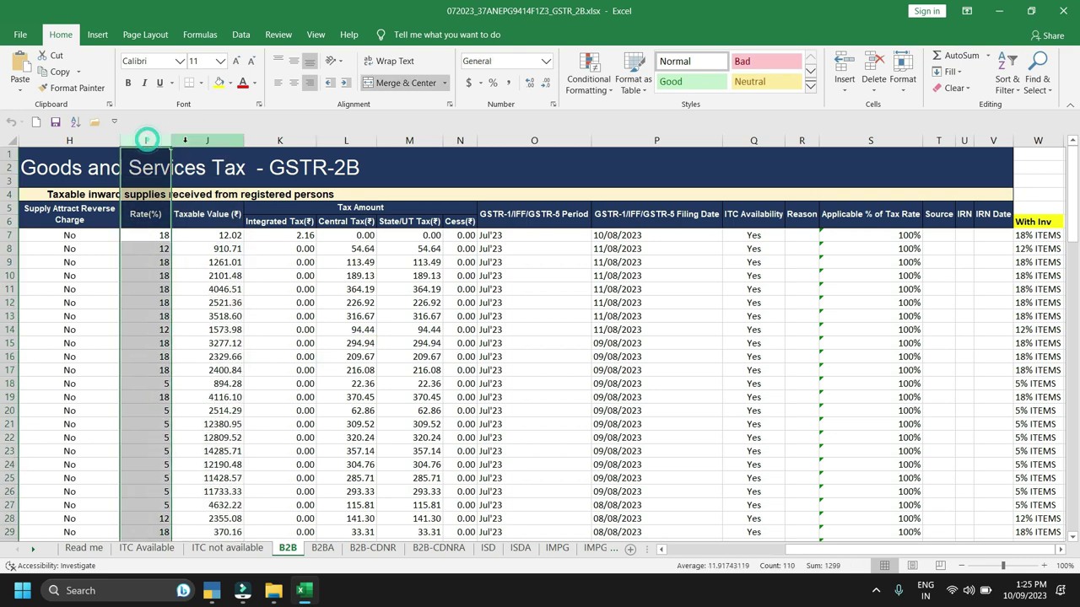
click(315, 34)
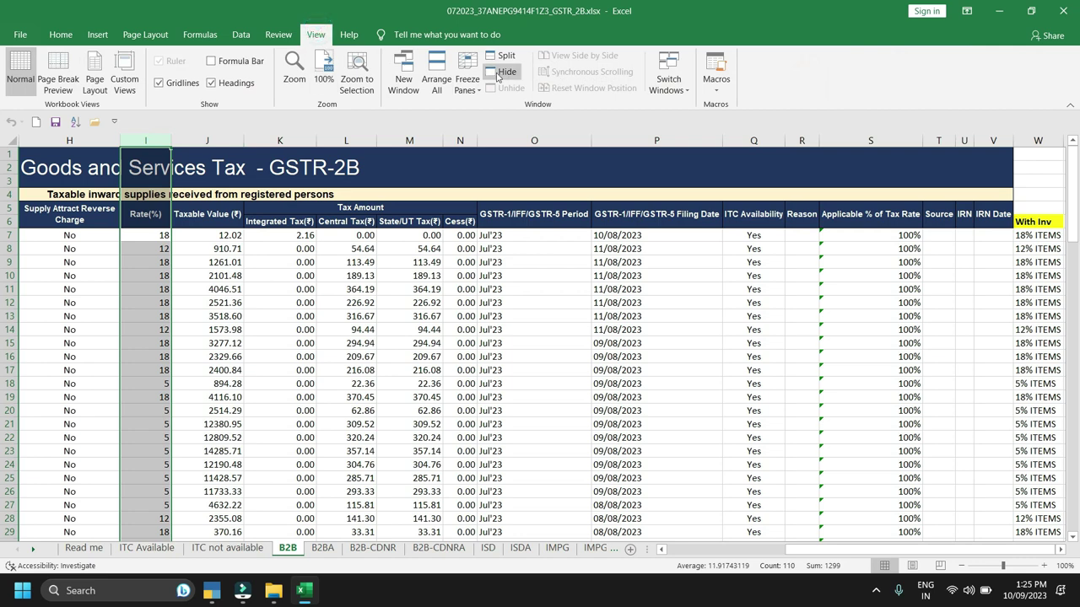
click(476, 92)
click(493, 114)
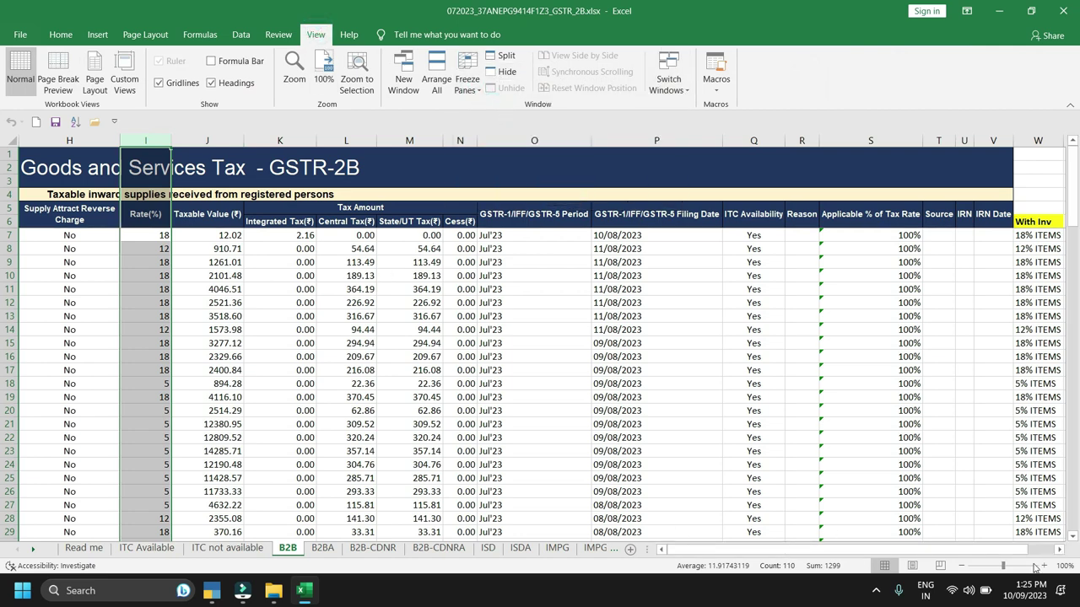
scroll(1060, 546, right, 4)
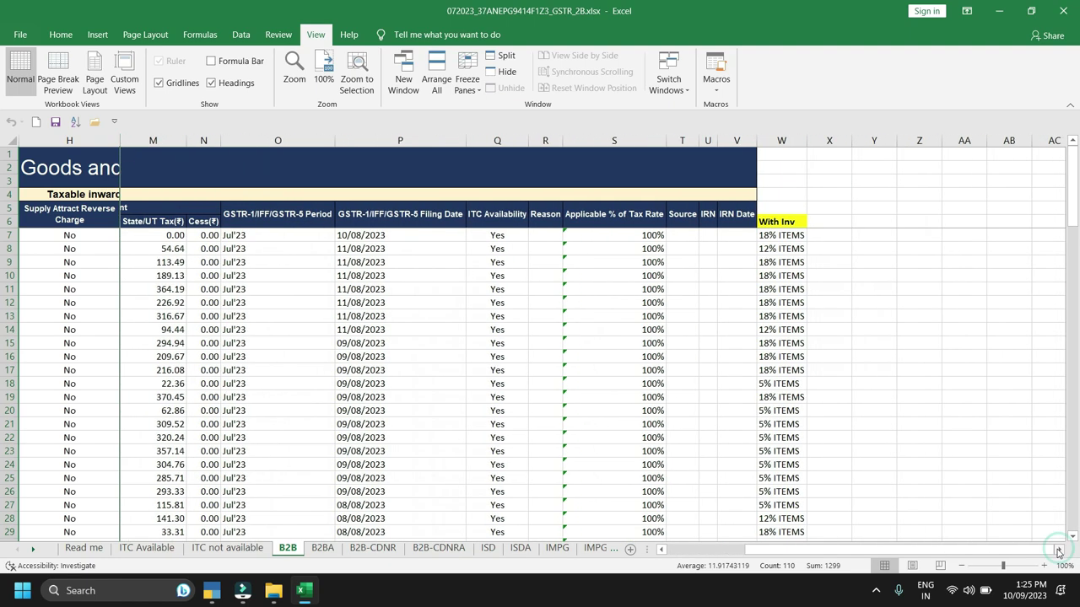
drag(942, 549, 873, 549)
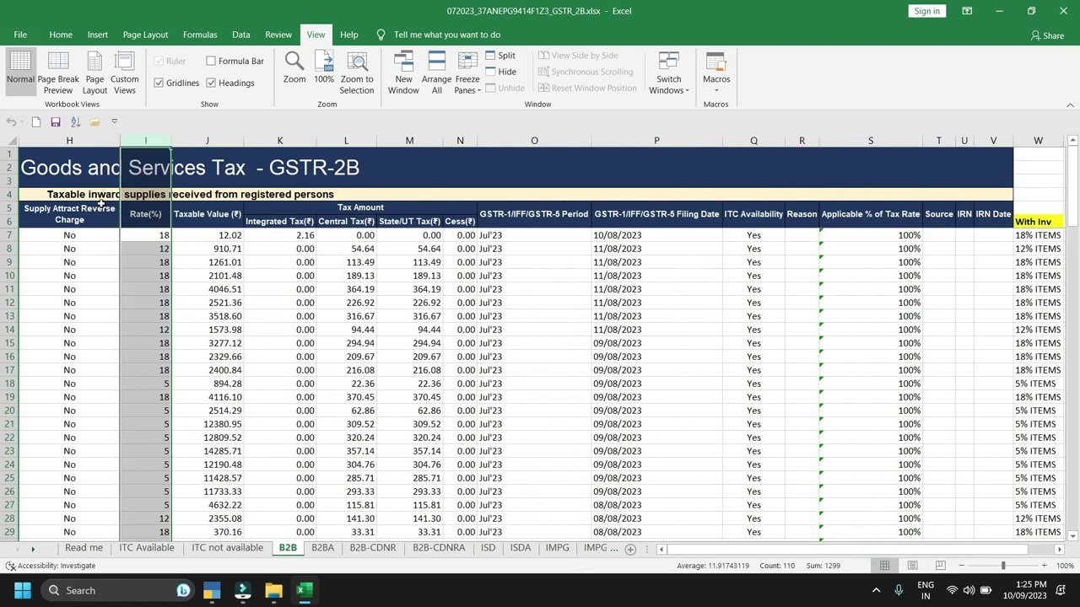
Unfreeze the panes set at the Rate(%) column
click(184, 138)
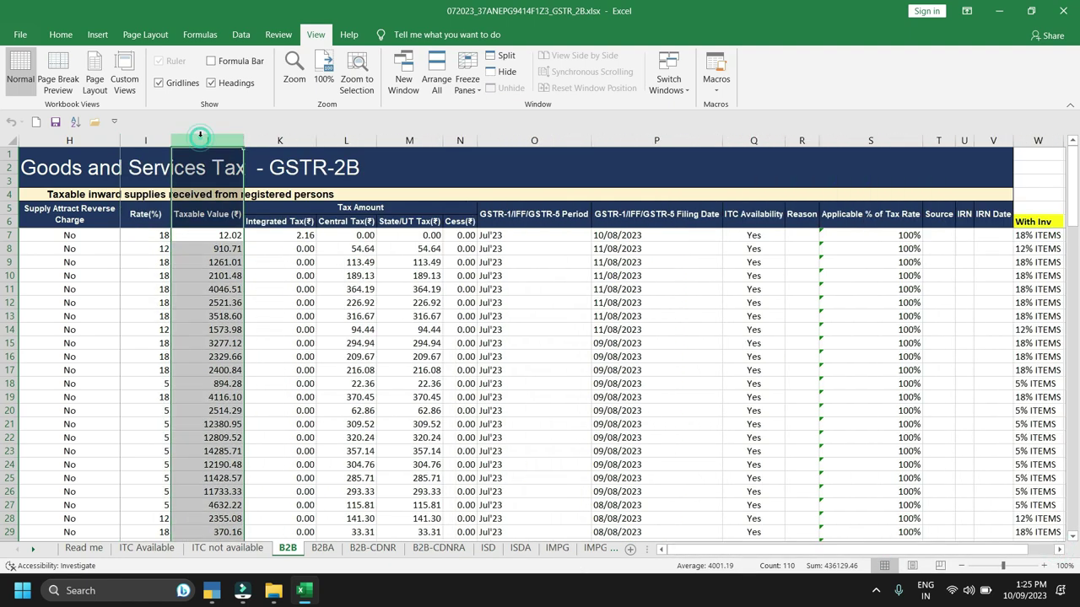
click(159, 139)
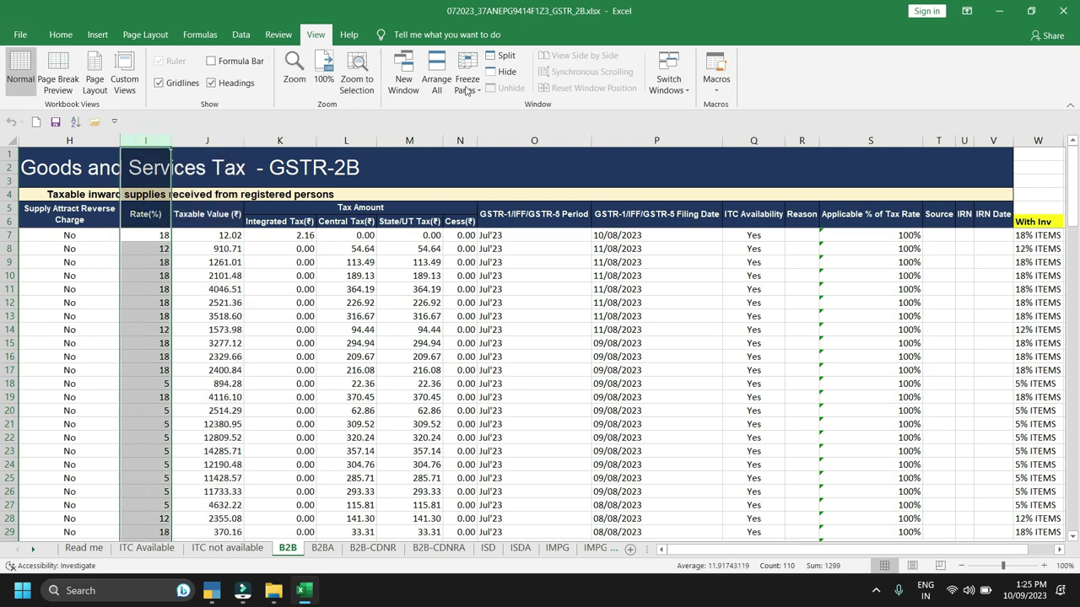
click(481, 87)
click(494, 103)
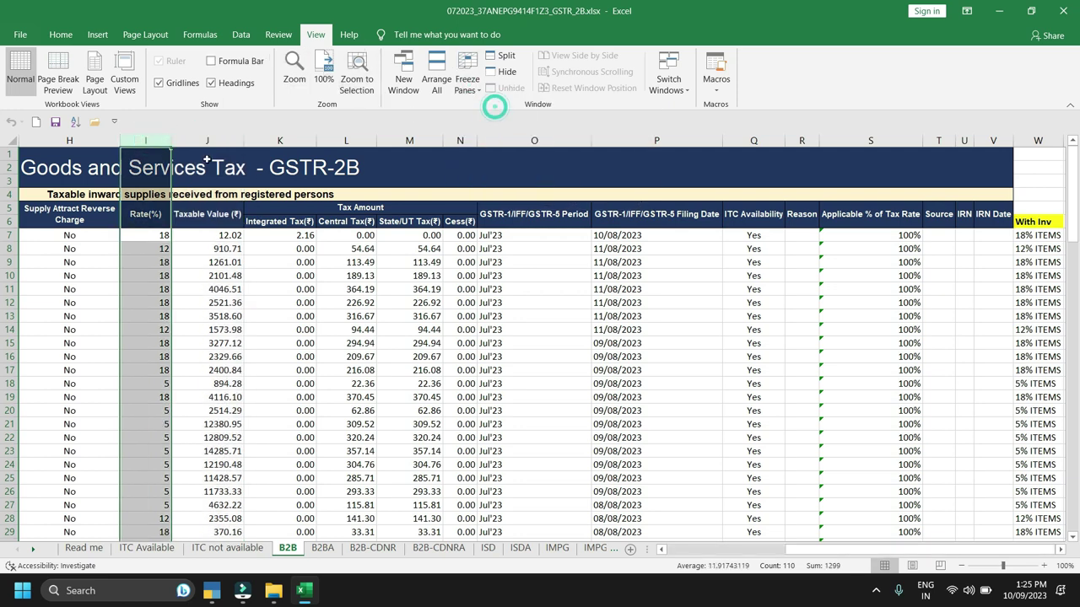
Freeze the panes at the Taxable Value column so Rate(%) stays in view, and bring With Inv next to it
click(193, 142)
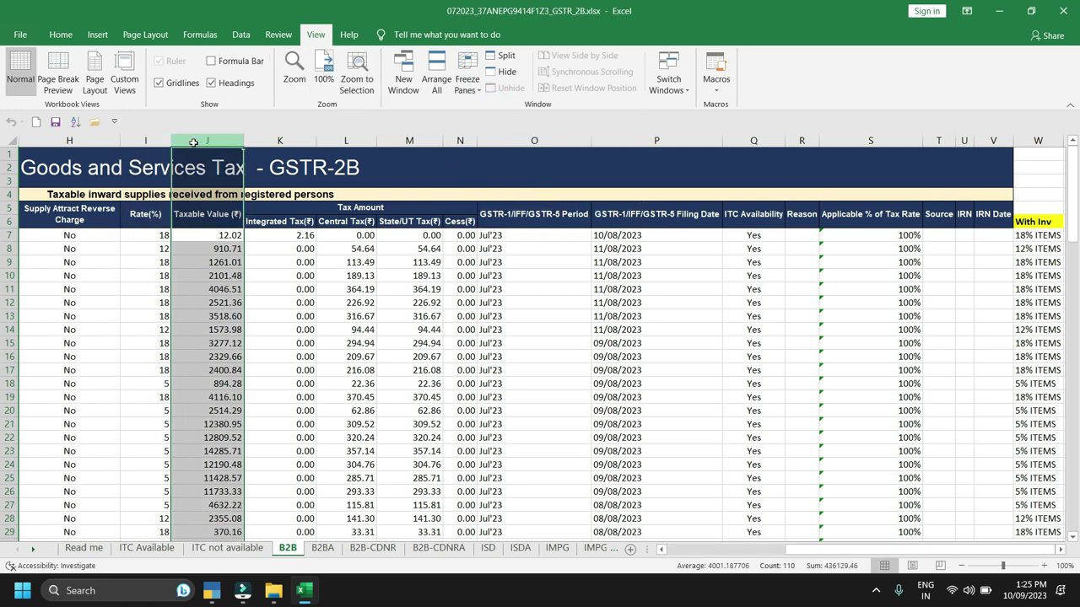
click(477, 91)
click(494, 104)
click(573, 306)
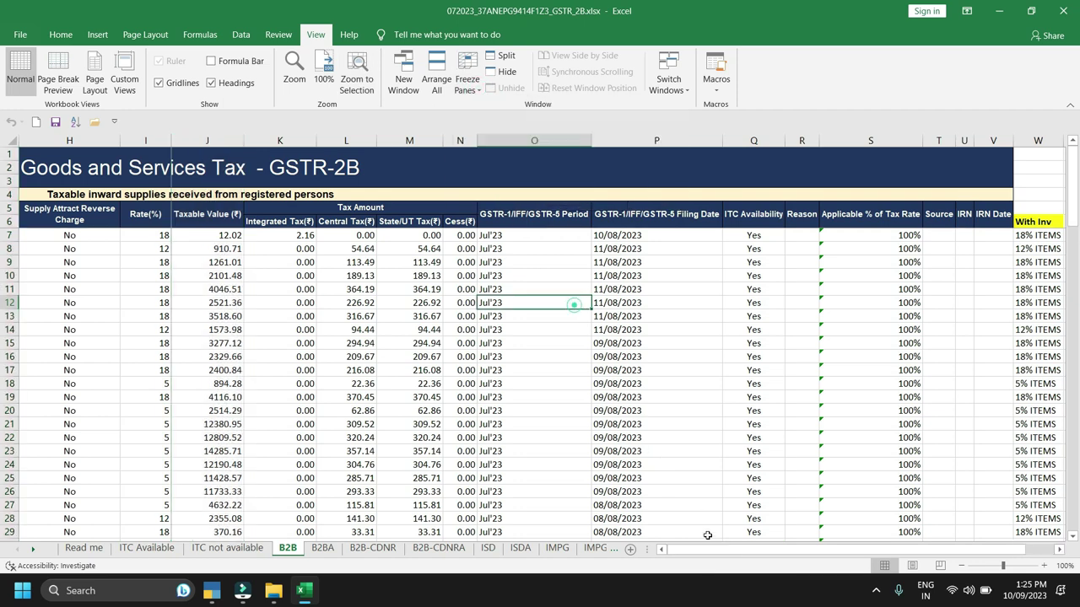
drag(687, 550, 788, 551)
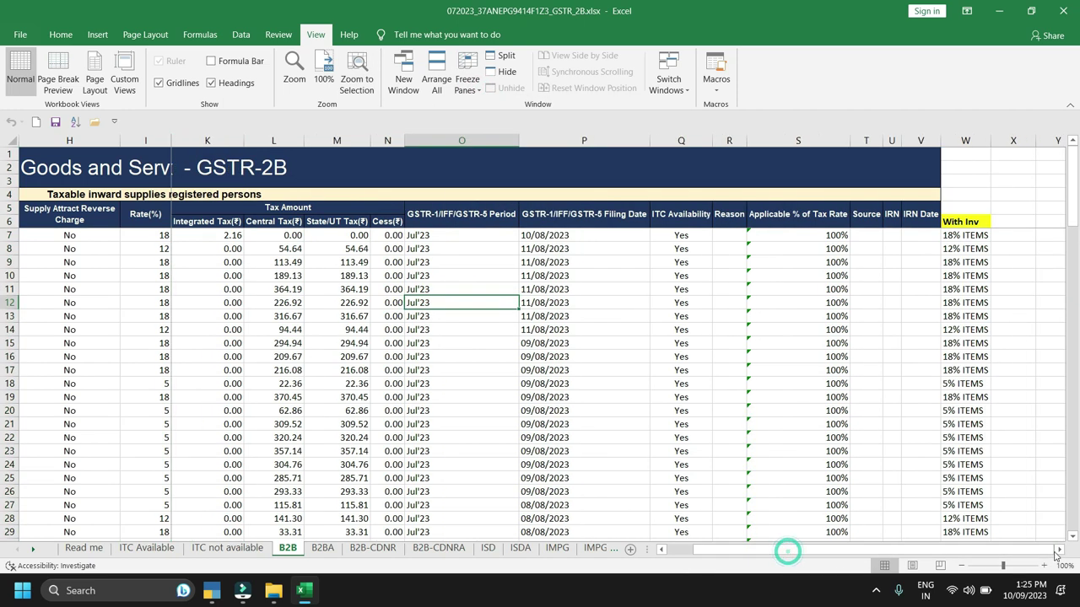
click(1059, 549)
drag(1059, 550, 1058, 550)
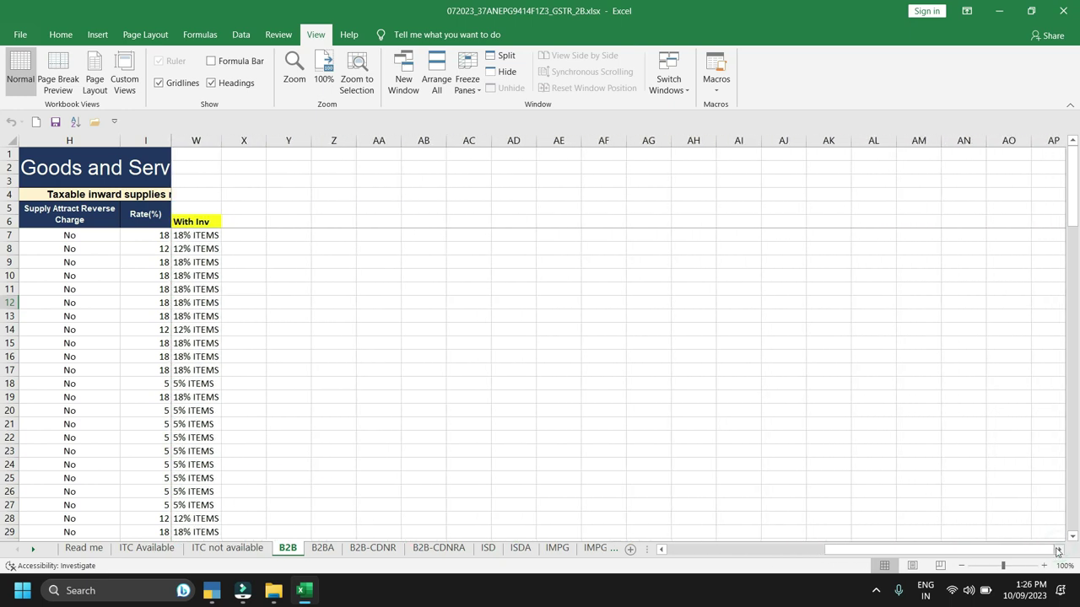
click(662, 550)
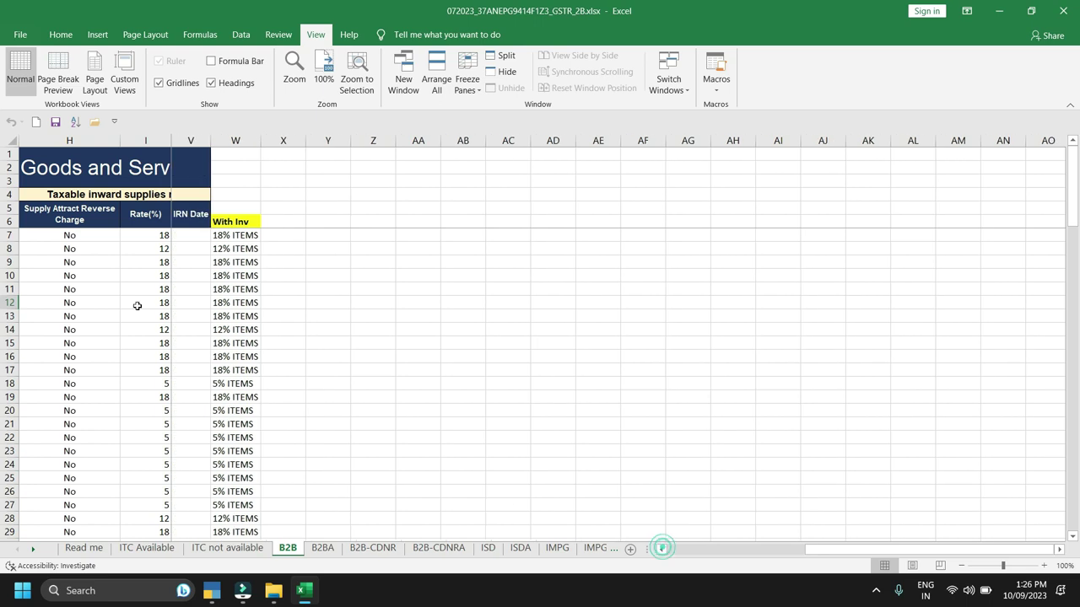
Add a filter to the Rate(%) column, show only the 5 percent rows and check their With Inv items
click(157, 140)
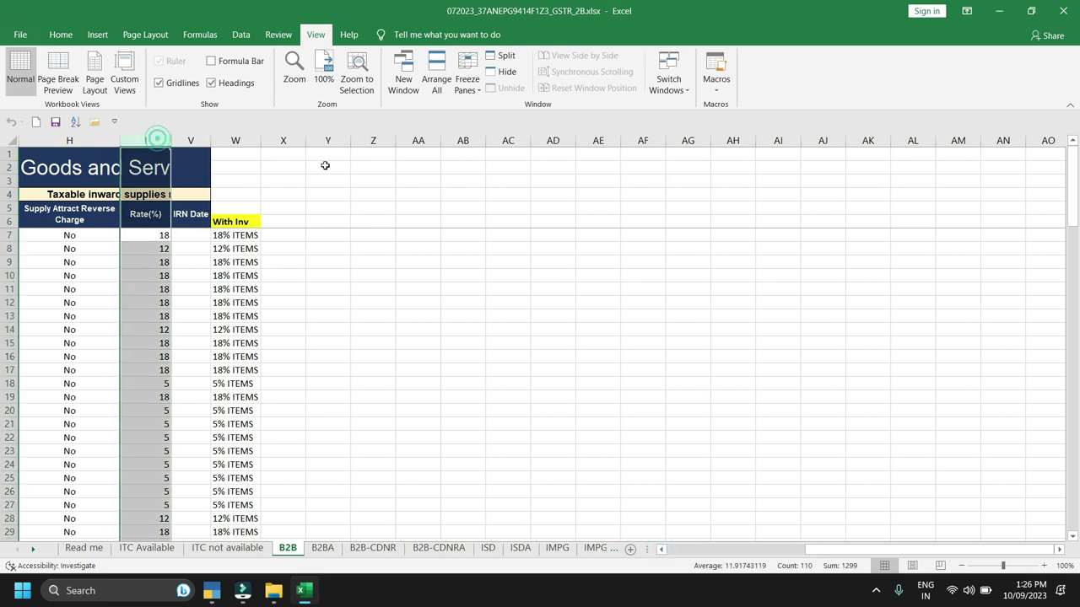
click(57, 35)
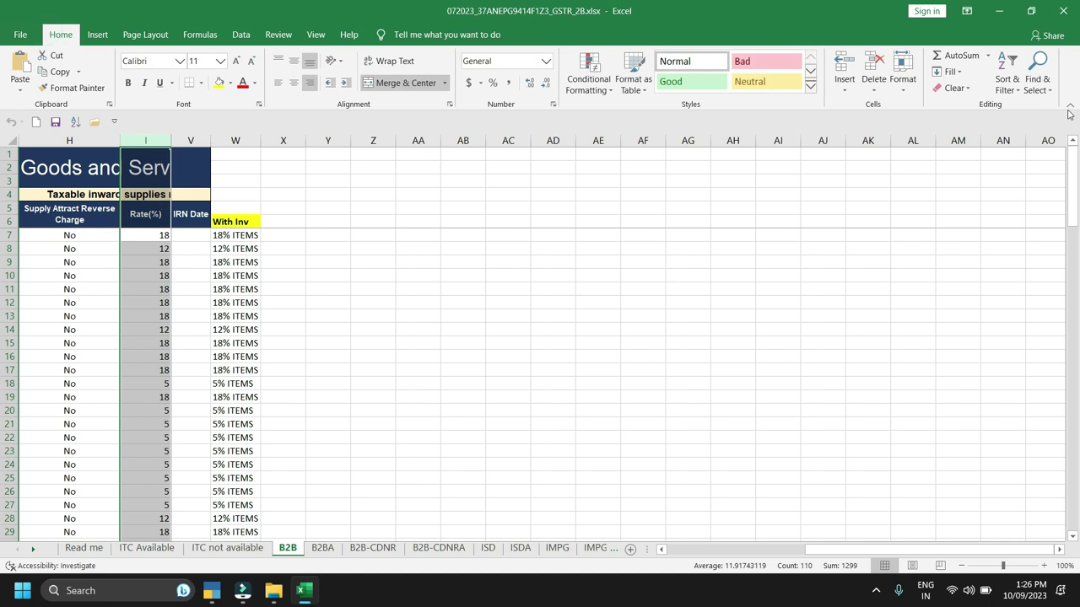
click(1008, 92)
click(980, 158)
click(165, 154)
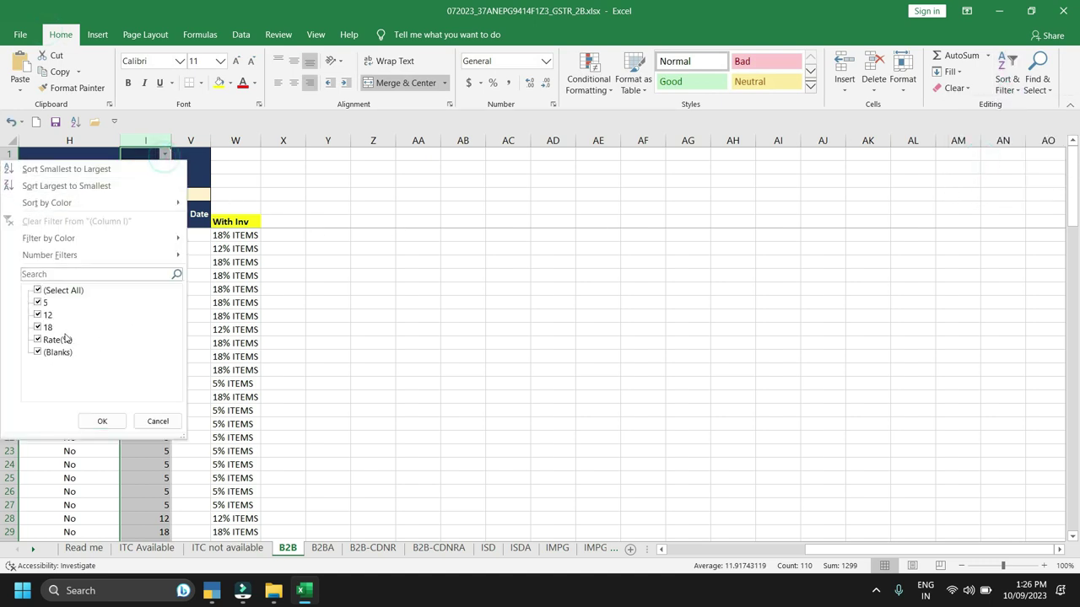
click(37, 302)
click(37, 301)
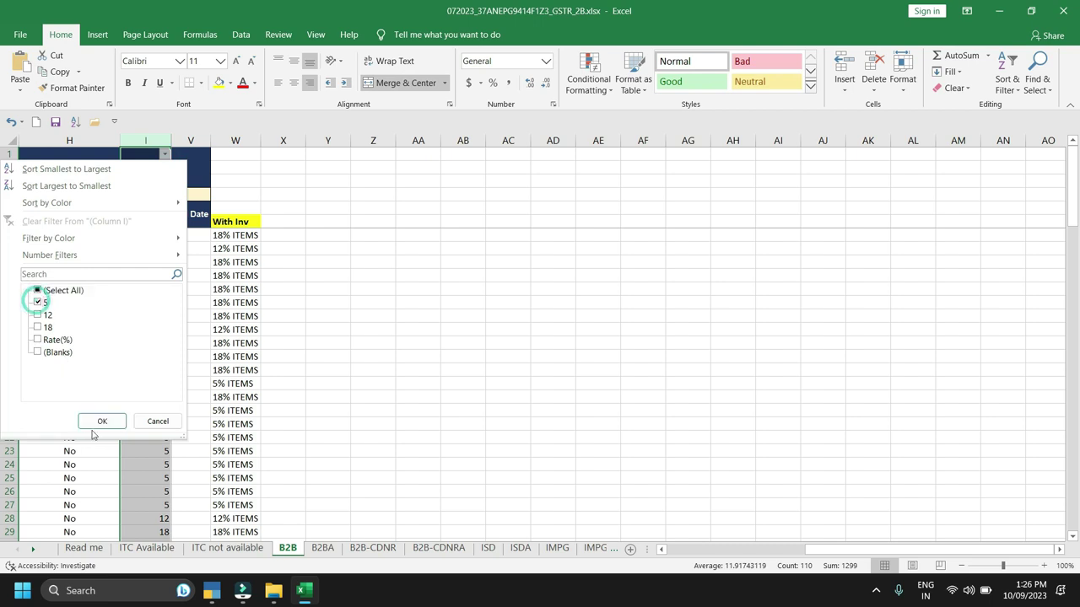
click(103, 421)
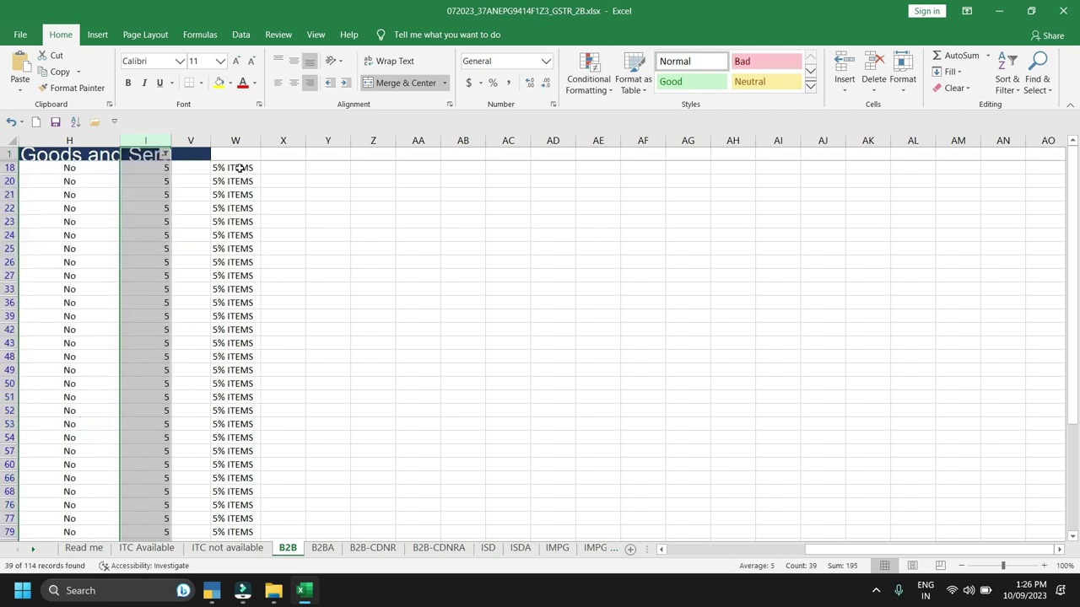
drag(245, 193, 241, 478)
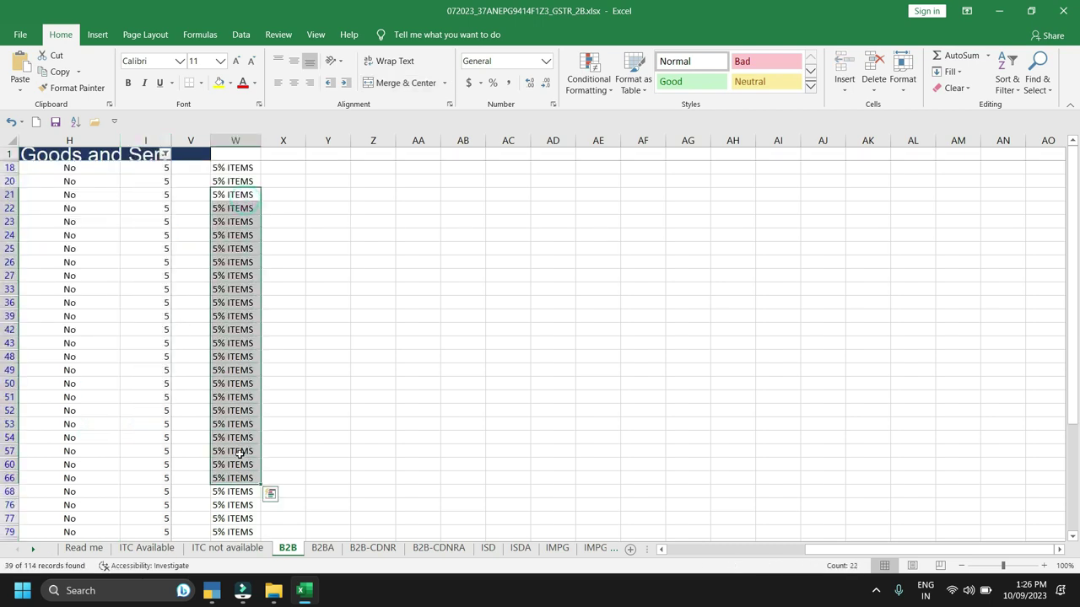
Change the Rate(%) filter to show only the 12 percent rows and their With Inv items
click(164, 156)
click(37, 315)
click(38, 314)
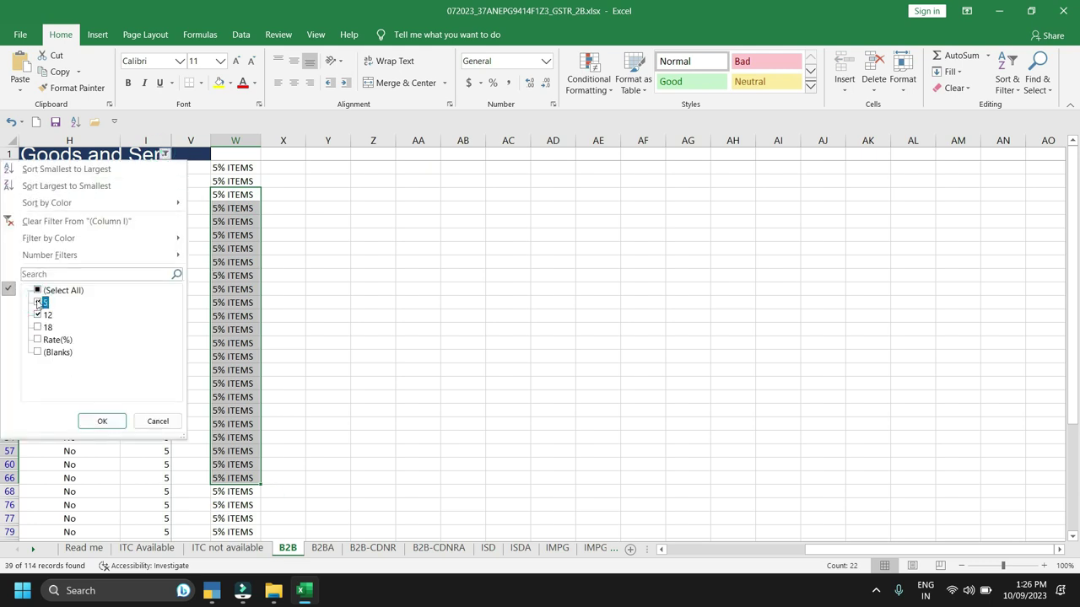
click(98, 420)
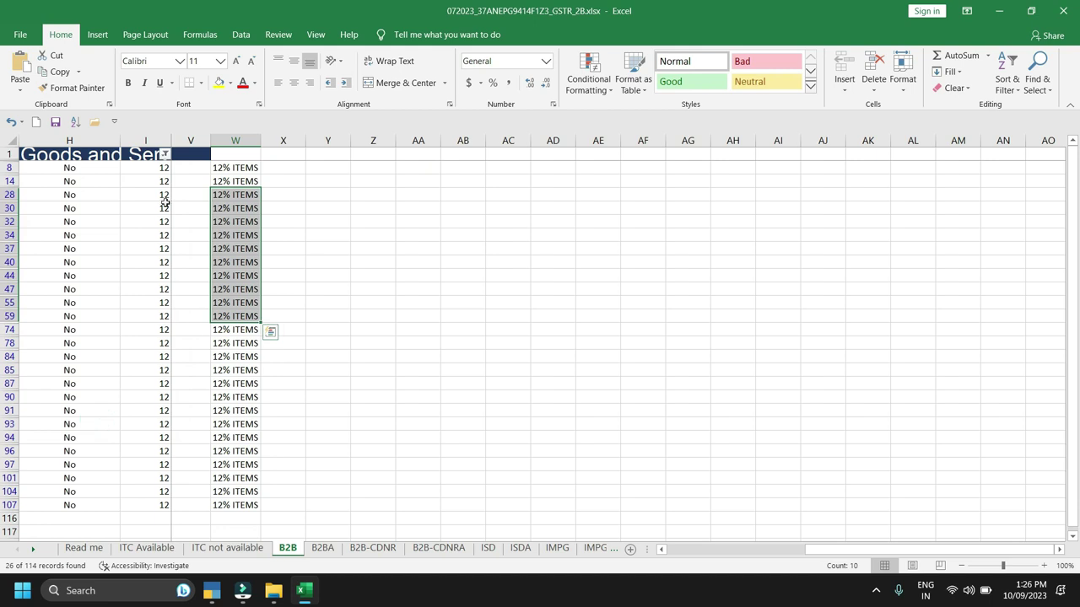
Change the Rate(%) filter to show only the 18 percent rows and their With Inv items
click(165, 155)
click(37, 327)
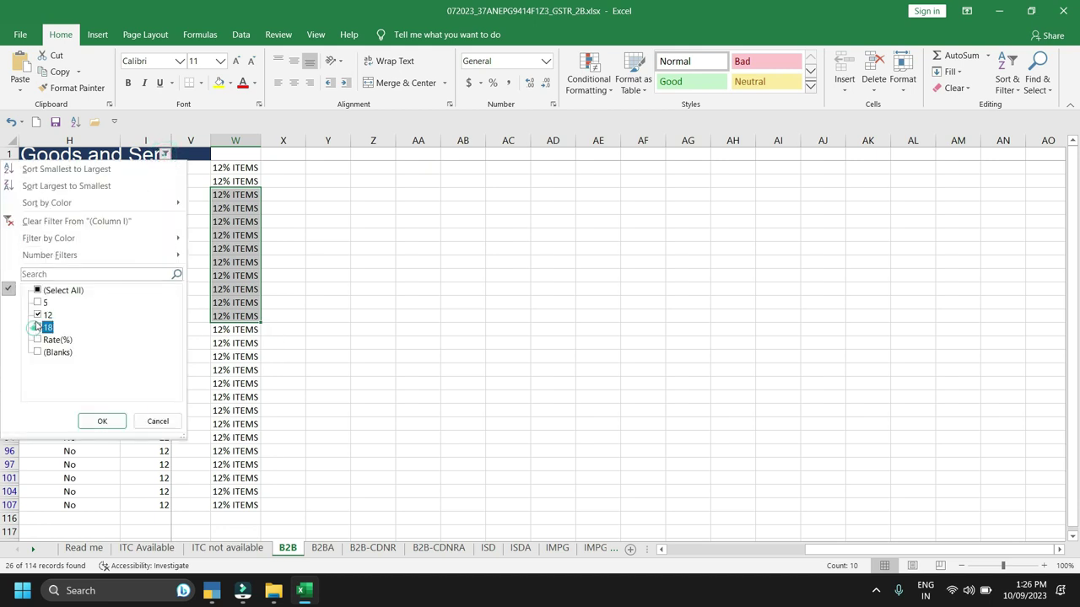
click(38, 313)
click(99, 422)
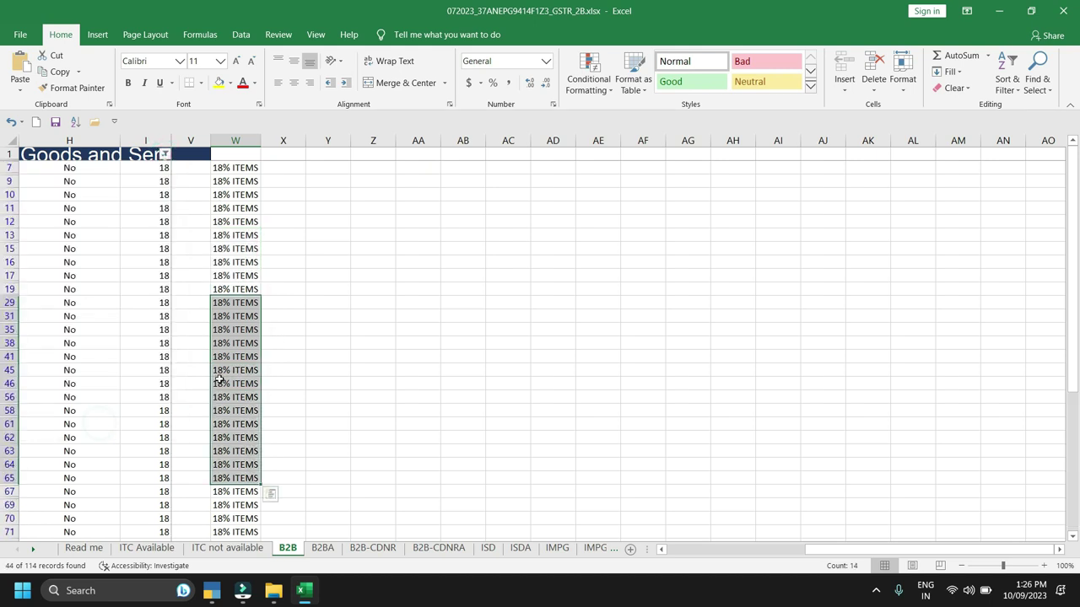
Remove the filter from the Rate(%) column to show all B2B rows
click(153, 140)
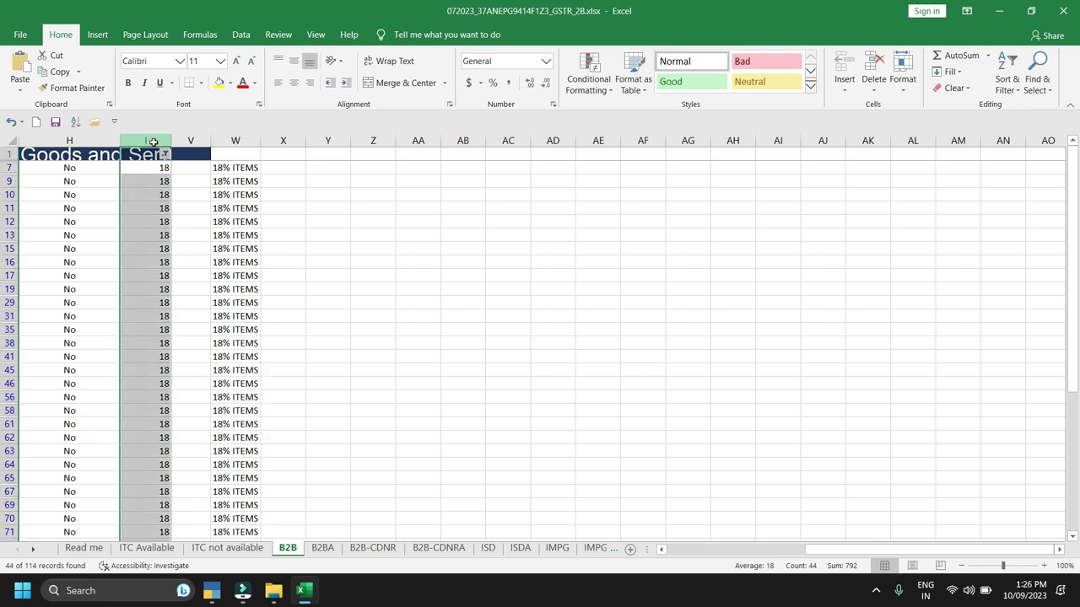
click(1007, 84)
click(981, 157)
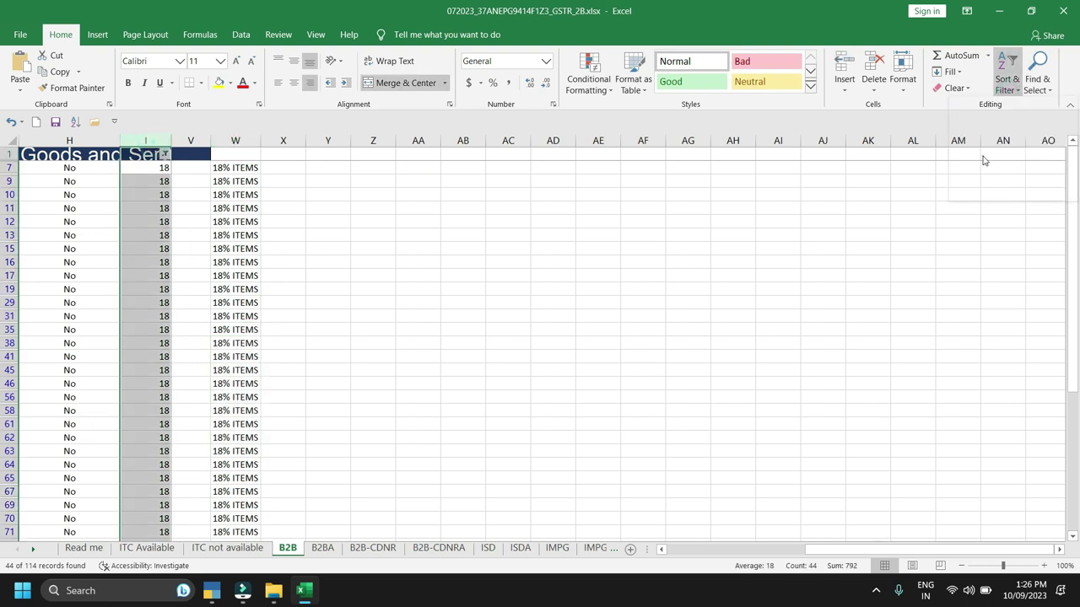
Unfreeze the panes on the B2B sheet so all its columns can be scrolled
click(315, 34)
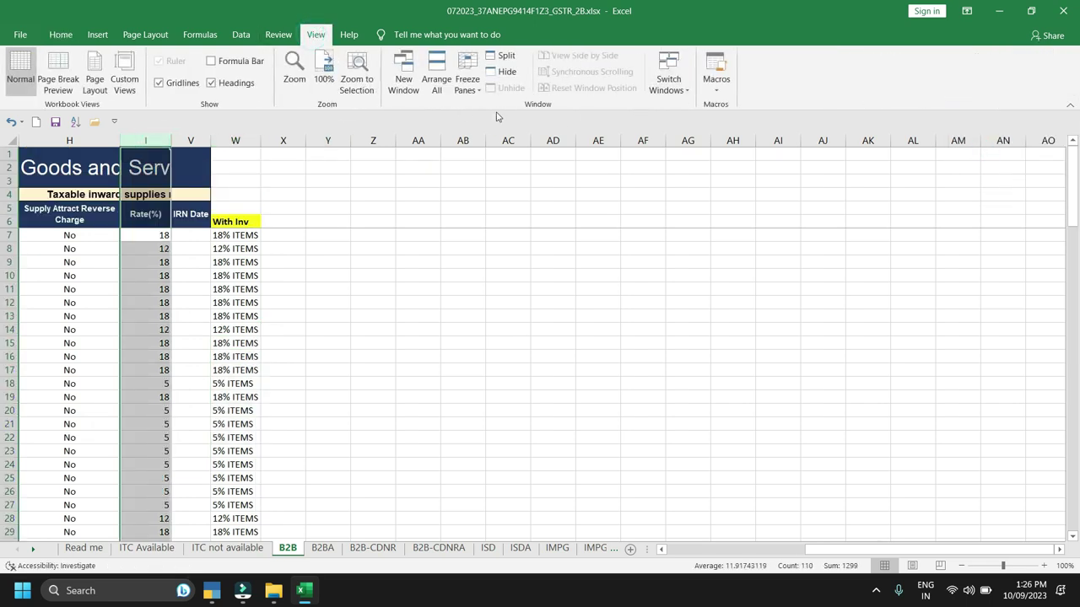
click(469, 81)
click(506, 110)
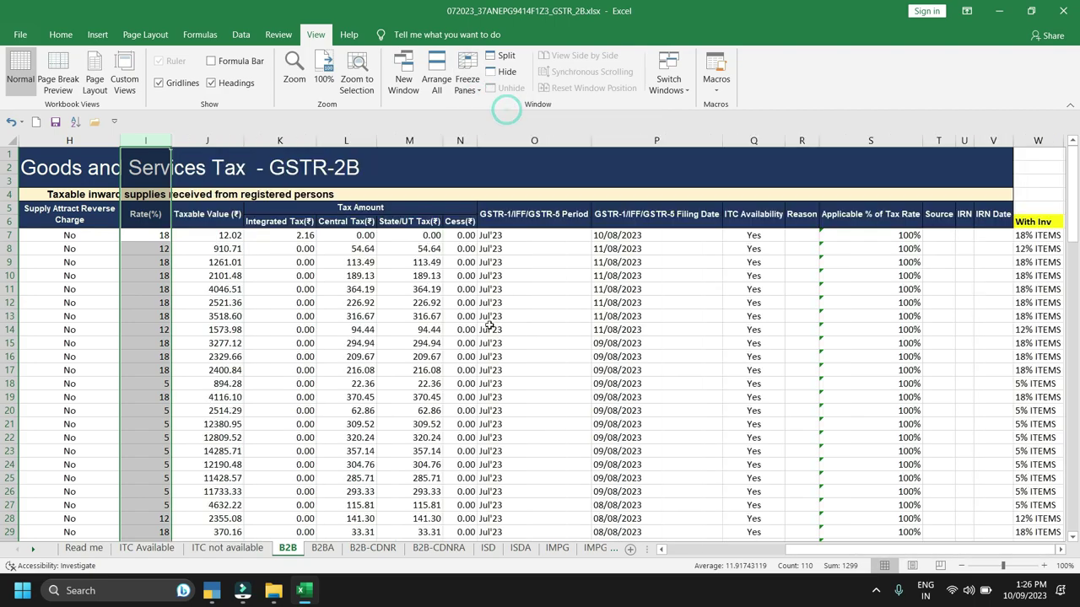
Compare the Rate(%) column with the items in the With Inv column of the B2B sheet
click(279, 302)
drag(797, 550, 841, 538)
drag(160, 248, 160, 288)
drag(1025, 236, 1025, 382)
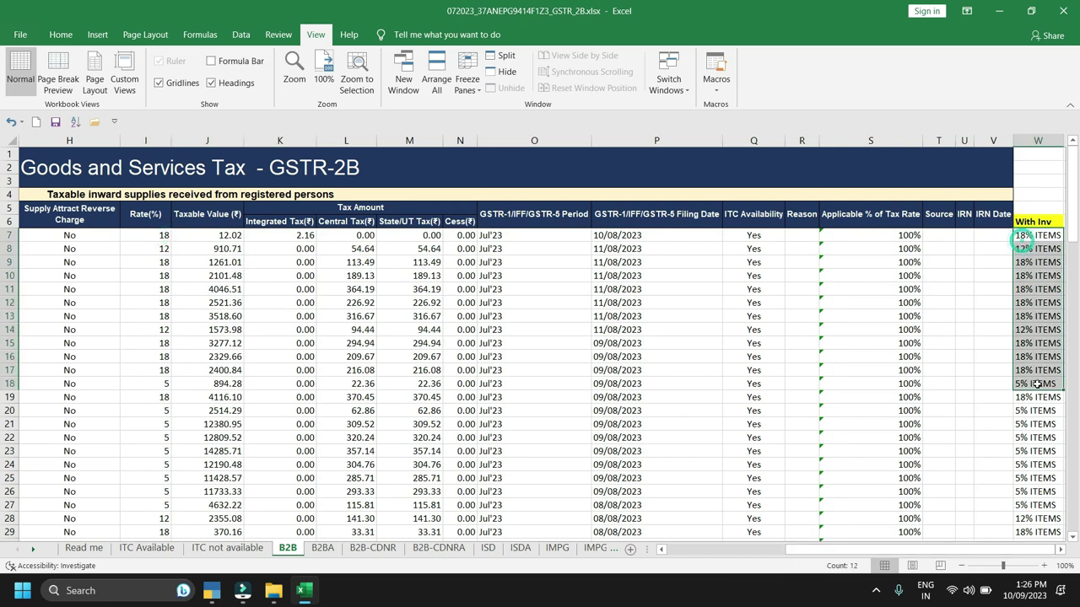
Close the GSTR-2B workbook with its changes saved and select the full path of the GSTR2BImportTools2.1 folder
click(1063, 10)
click(498, 314)
click(517, 80)
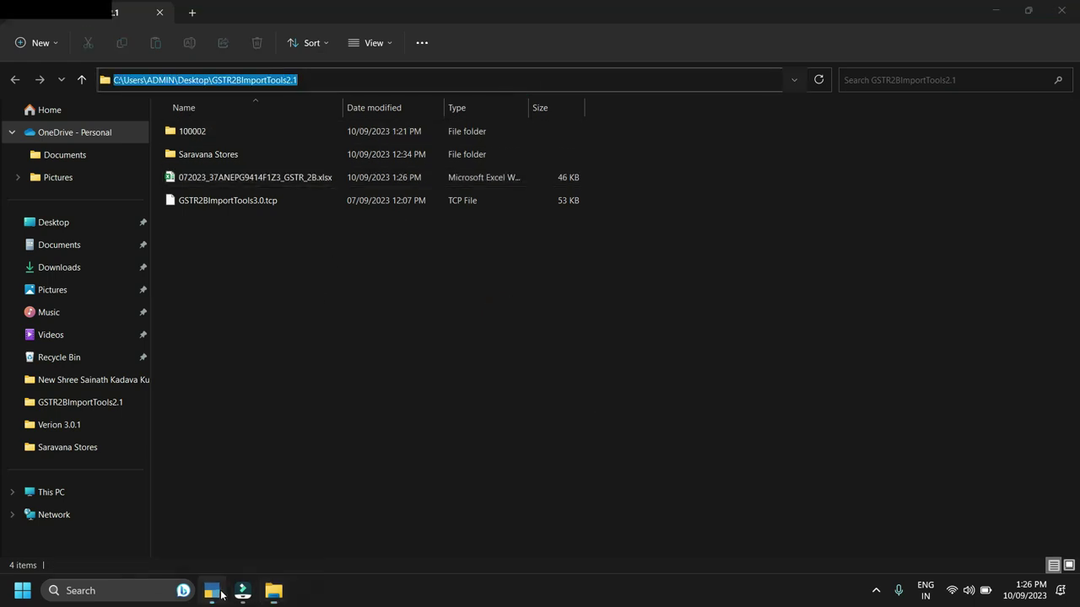
Switch to TallyPrime and open GSTR-2B Purchase Import (Inventory) under Inventory Wise Data Import
click(242, 590)
key(Return)
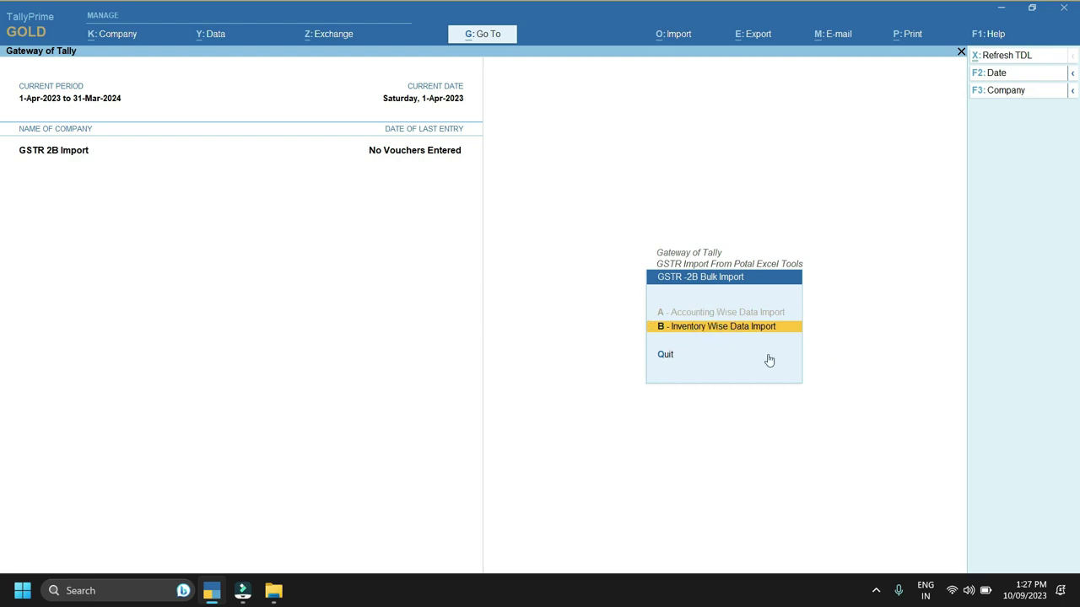
click(717, 331)
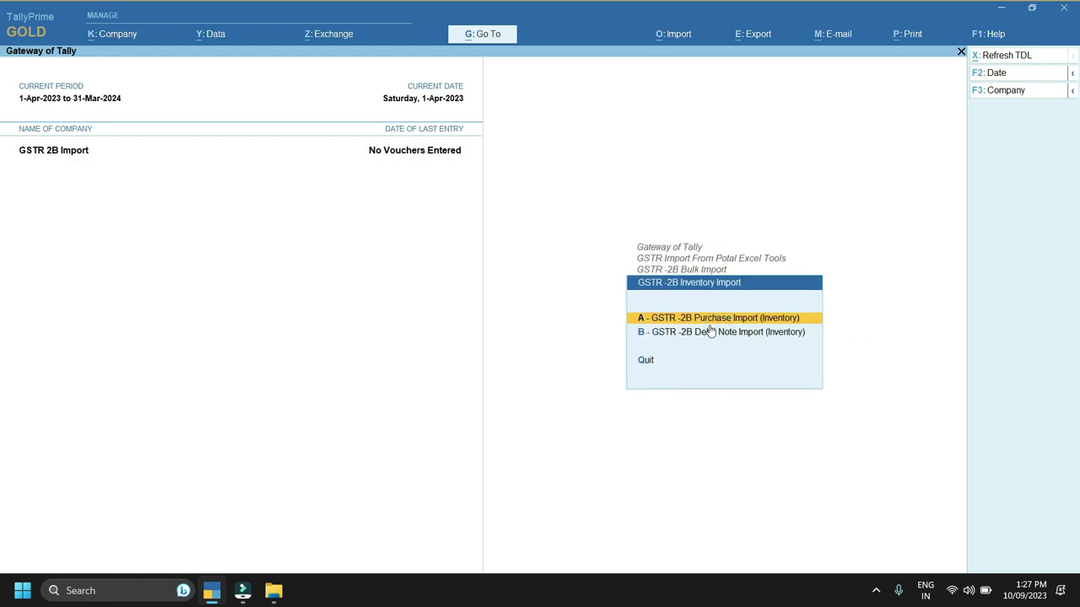
click(715, 318)
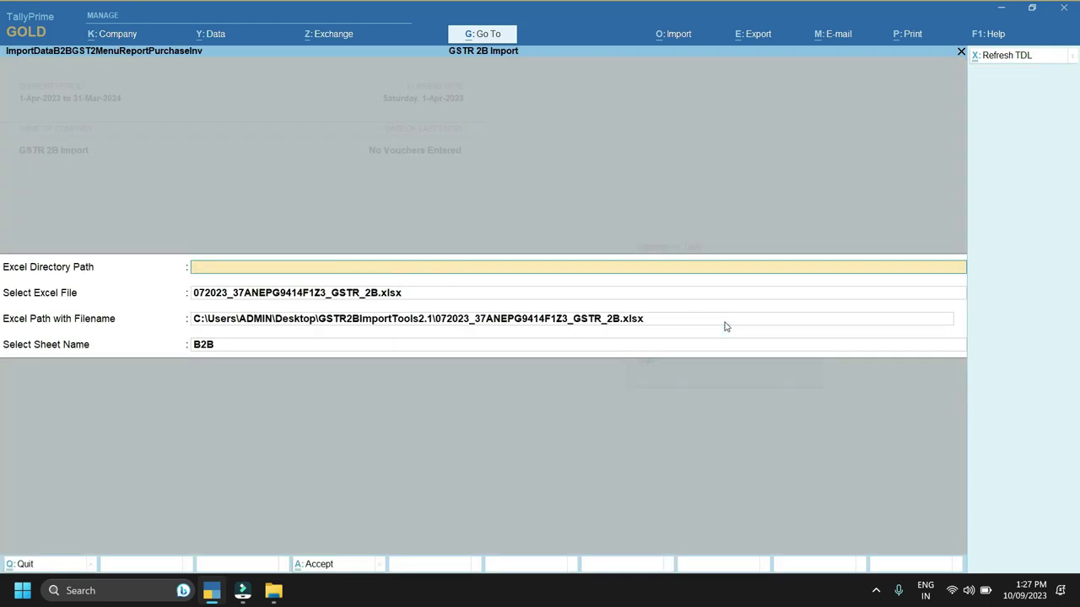
Set the Excel directory path to C:\Users\ADMIN\Desktop\GSTR2BImportTools2.1, keep the July 2023 GSTR-2B workbook and choose the B2B sheet
key(Return)
key(Return)
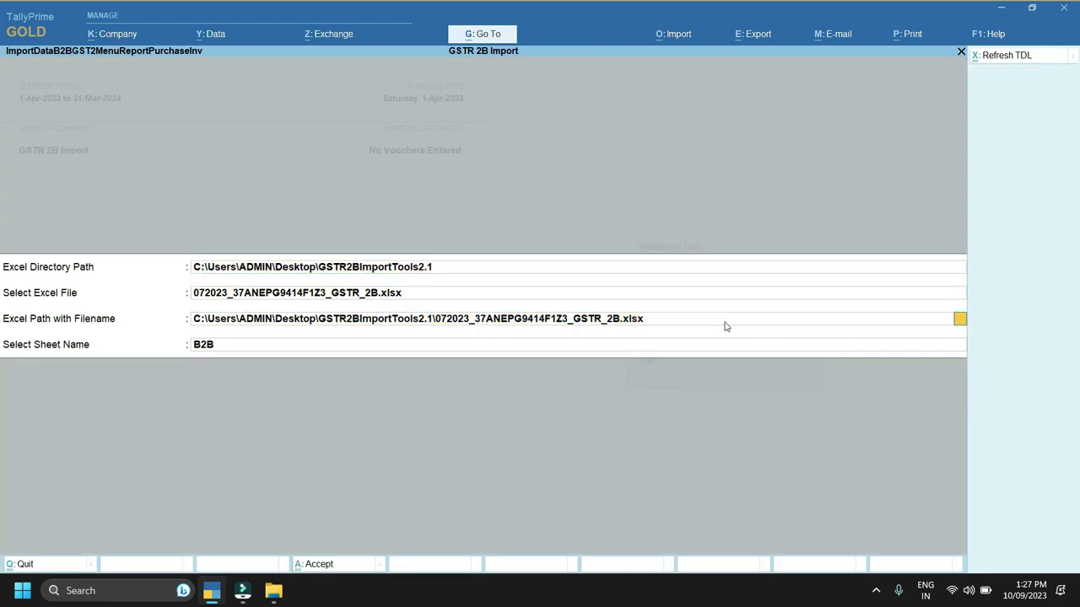
key(Return)
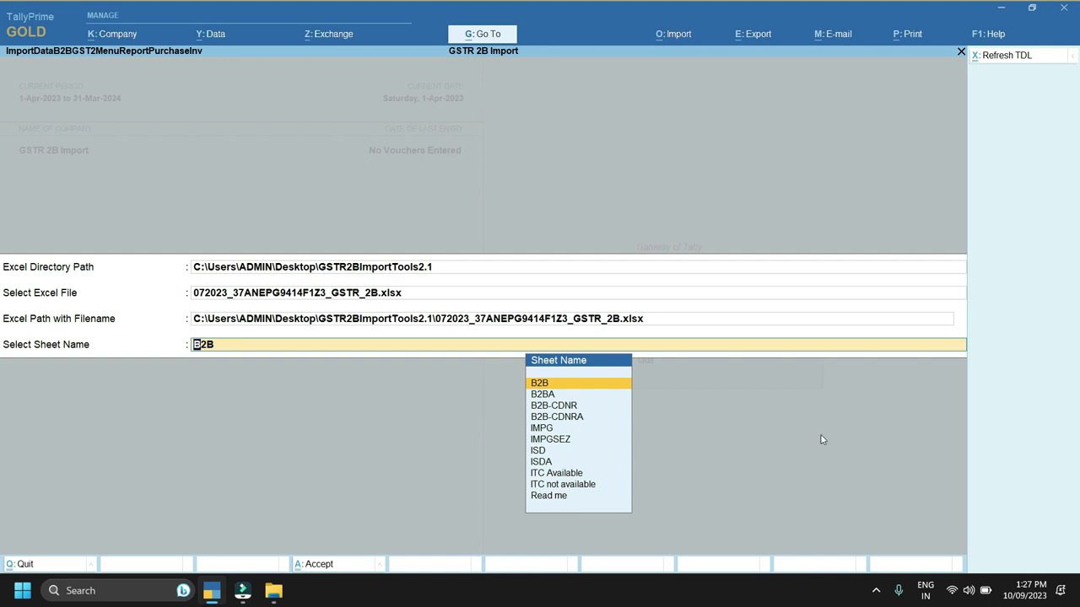
key(Return)
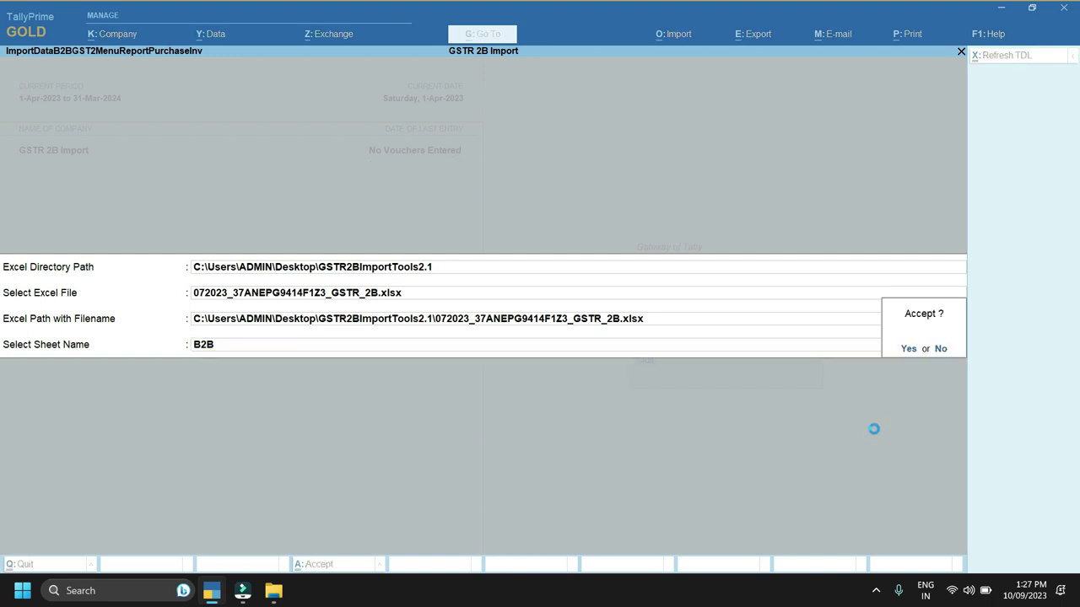
Accept the import settings, run the inventory-wise purchase import and dismiss the completion message
key(Return)
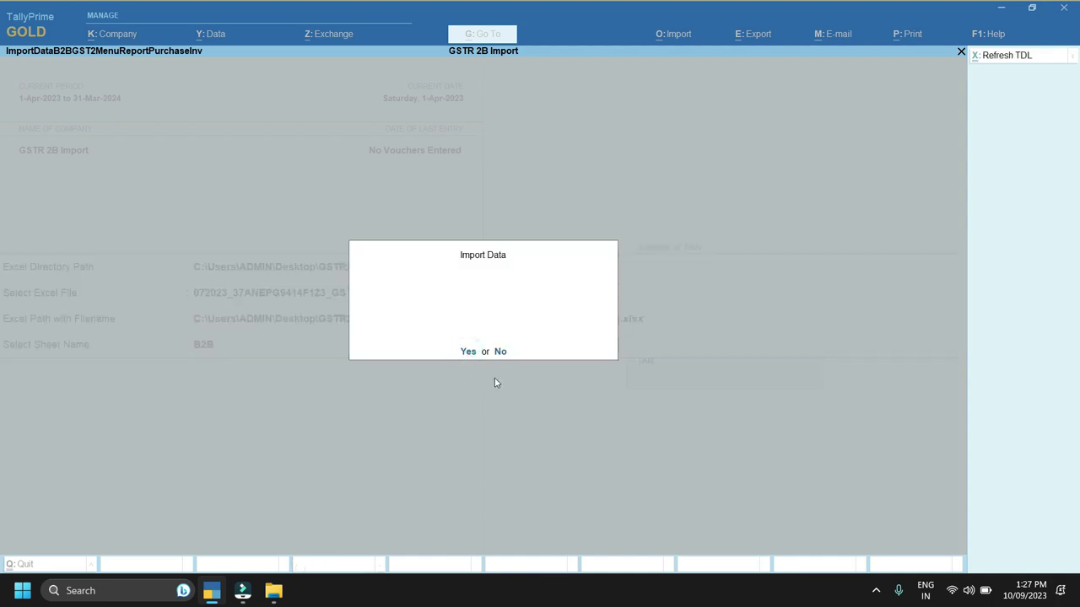
click(470, 351)
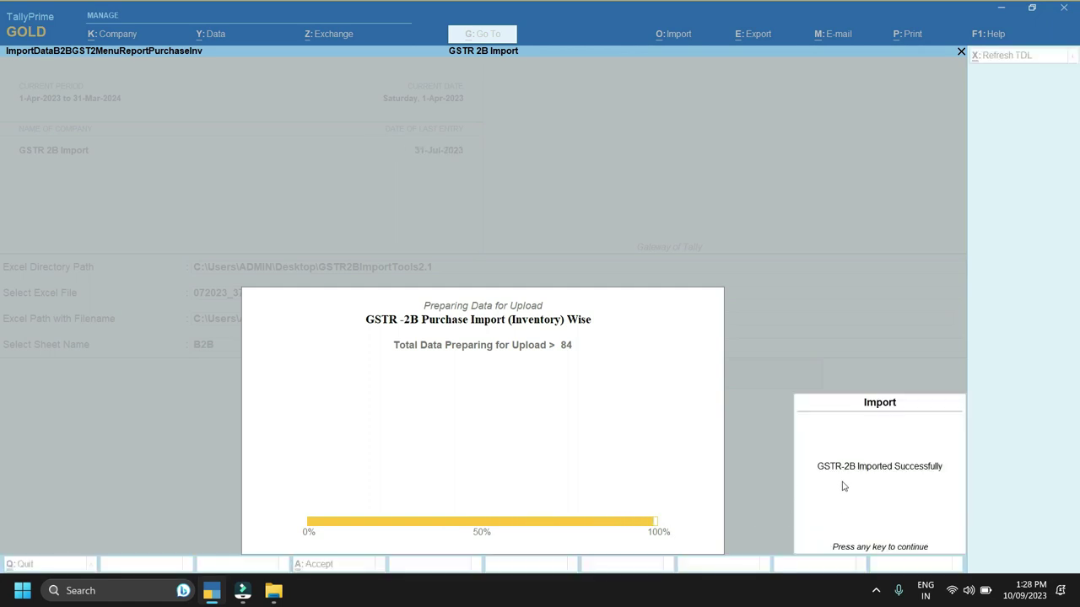
key(Return)
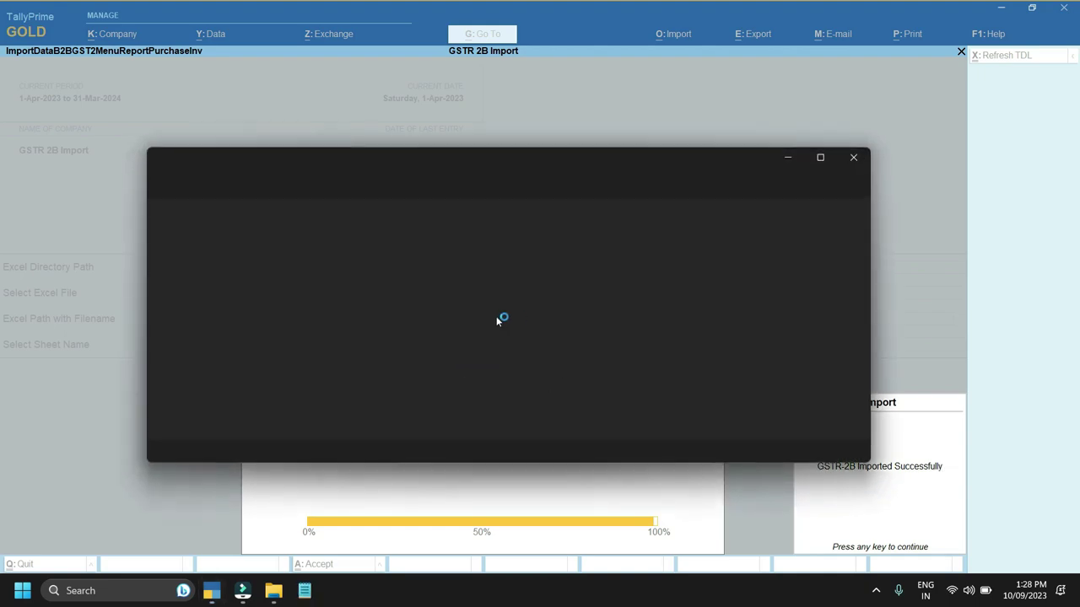
Read through GSTR2BImportLog.txt to check the import status of each voucher, and close the log
scroll(470, 385, down, 5)
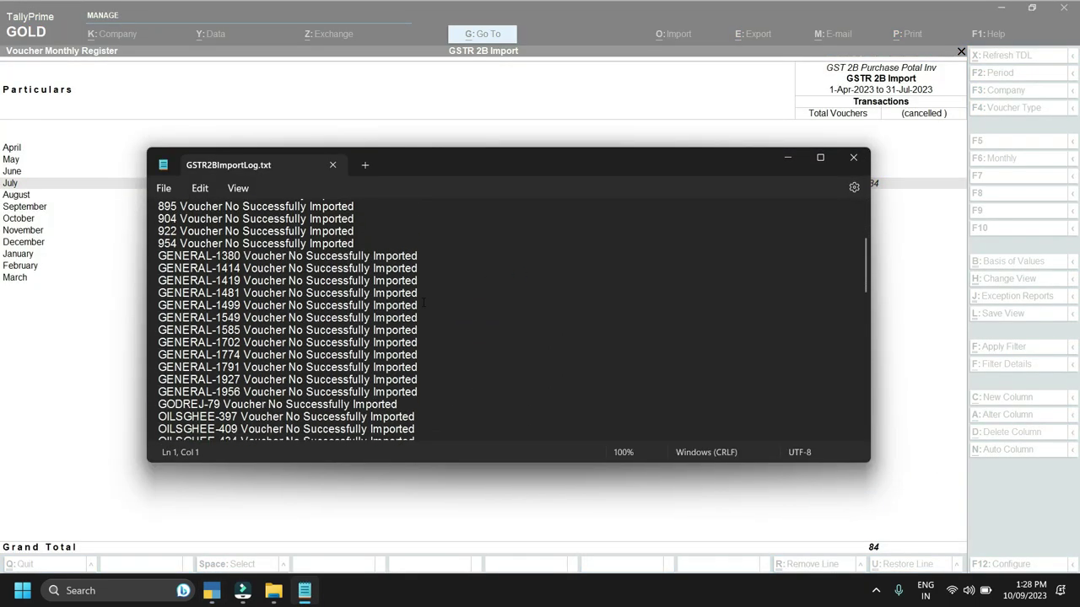
drag(348, 256, 307, 255)
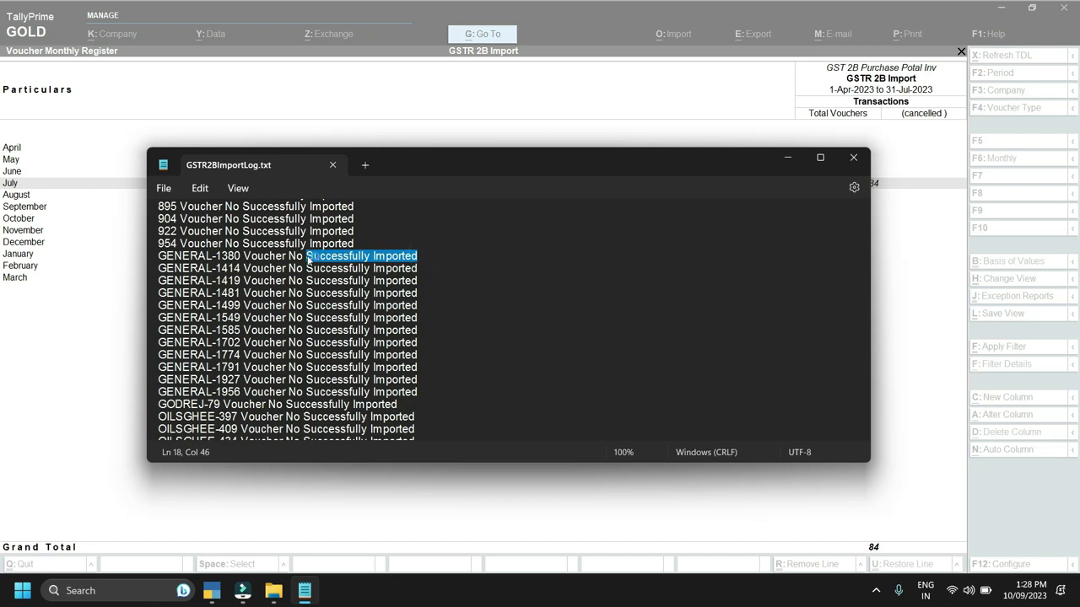
scroll(307, 255, down, 2)
scroll(297, 320, down, 4)
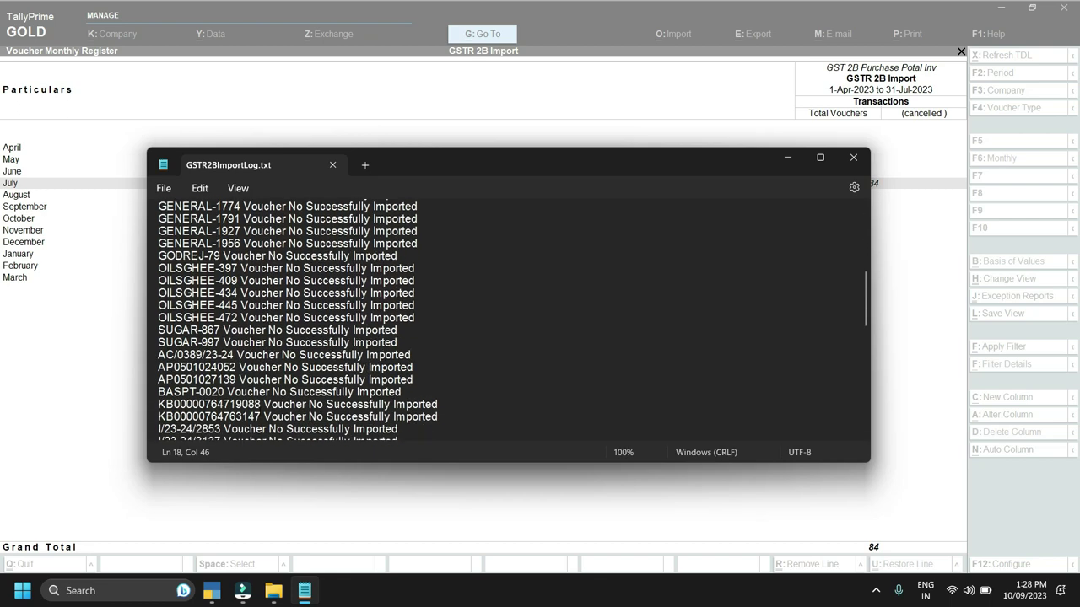
scroll(297, 320, down, 3)
drag(385, 366, 256, 367)
scroll(251, 371, down, 10)
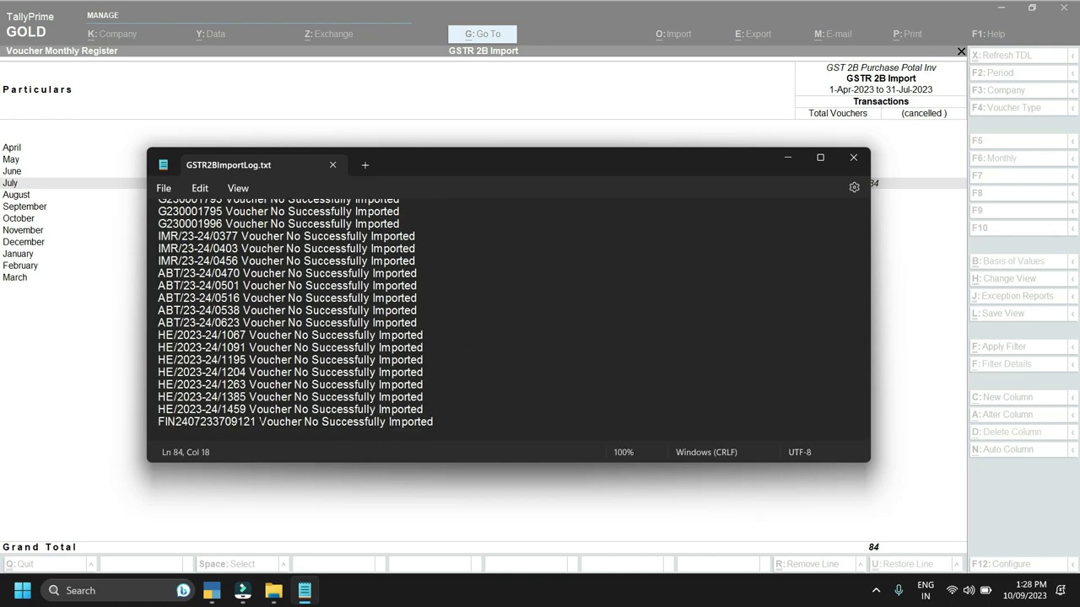
drag(259, 421, 474, 424)
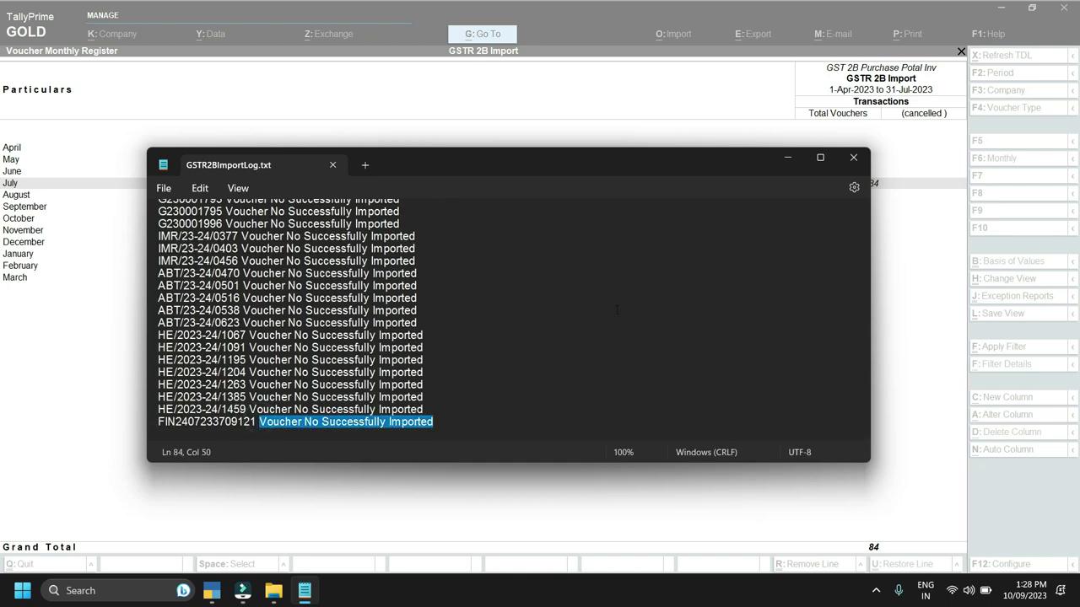
click(853, 156)
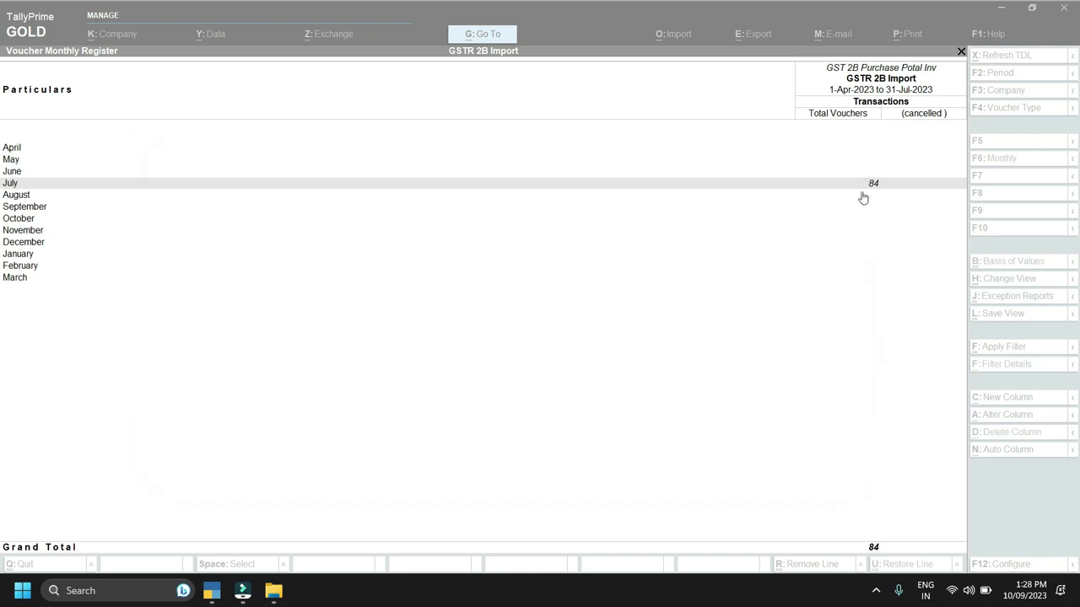
Leave the monthly voucher register and the import menus to return to the Gateway of Tally
key(Escape)
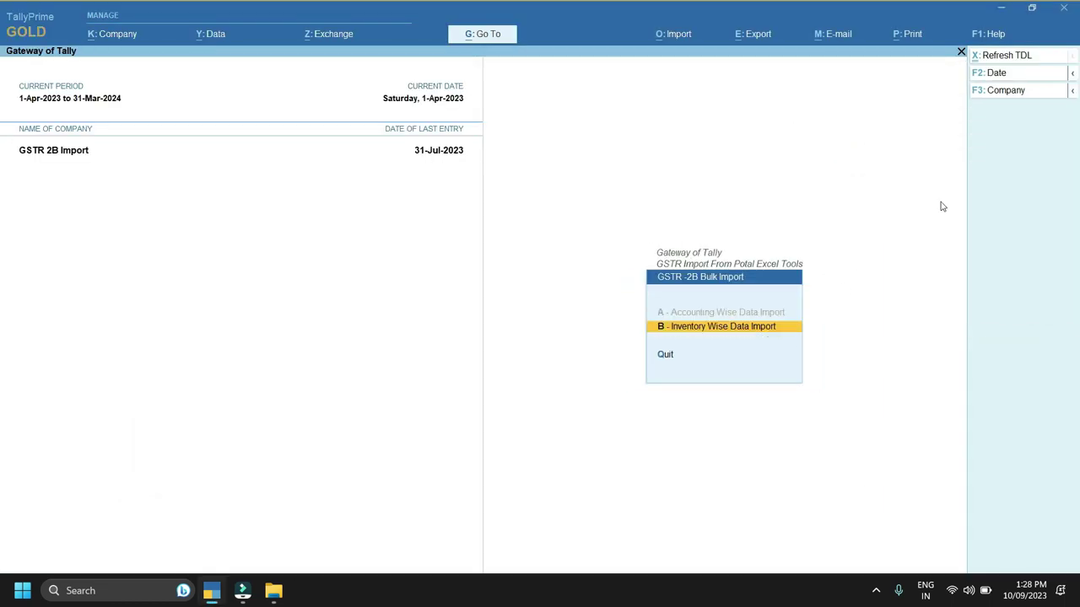
key(Escape)
key(Escape)
key(Escape)
Open the GSTR-2B Reconciliation report from the GST reports under Display More Reports
key(Up)
key(Up)
key(Return)
key(Up)
key(Up)
key(Up)
key(Up)
key(Return)
key(Down)
key(Down)
key(Down)
key(Down)
key(Down)
key(Down)
key(Return)
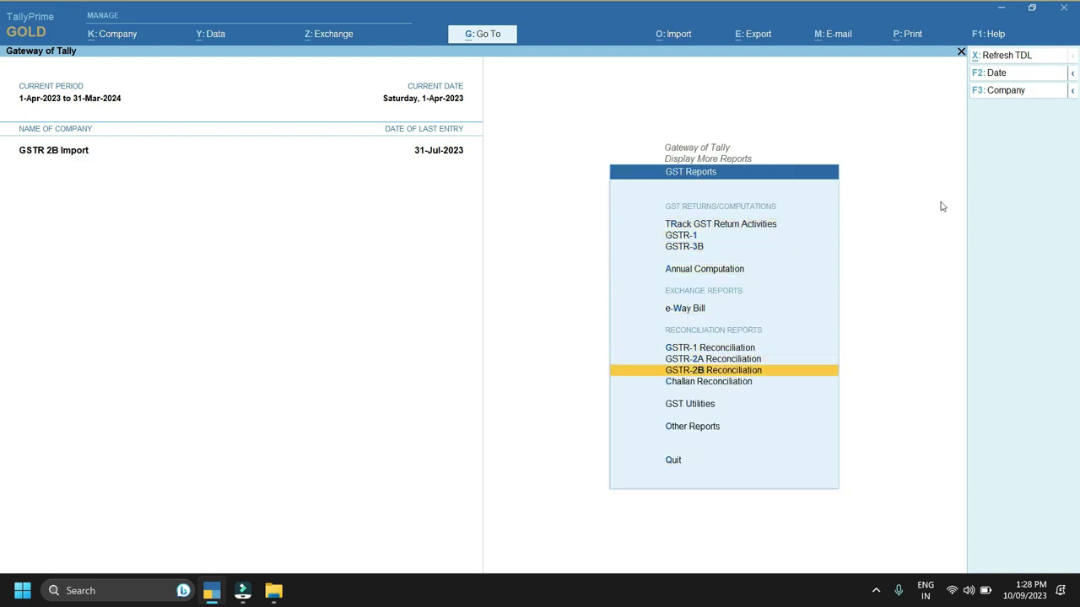
Change the reconciliation report's period to 1-Apr-2023 to 31-Mar-2024
key(F2)
text(1)
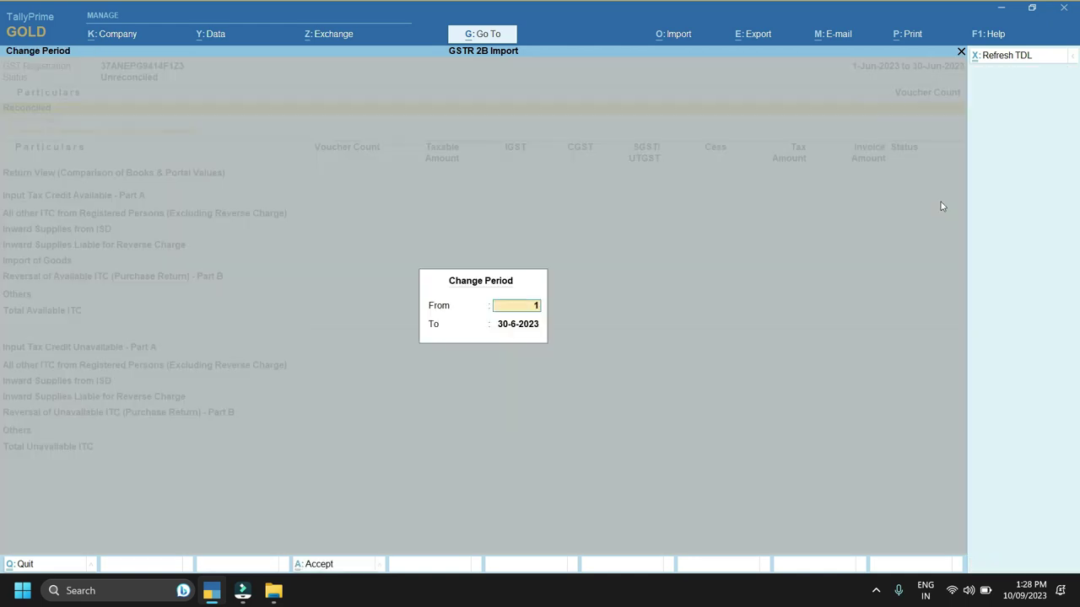
key(Return)
text(31.3)
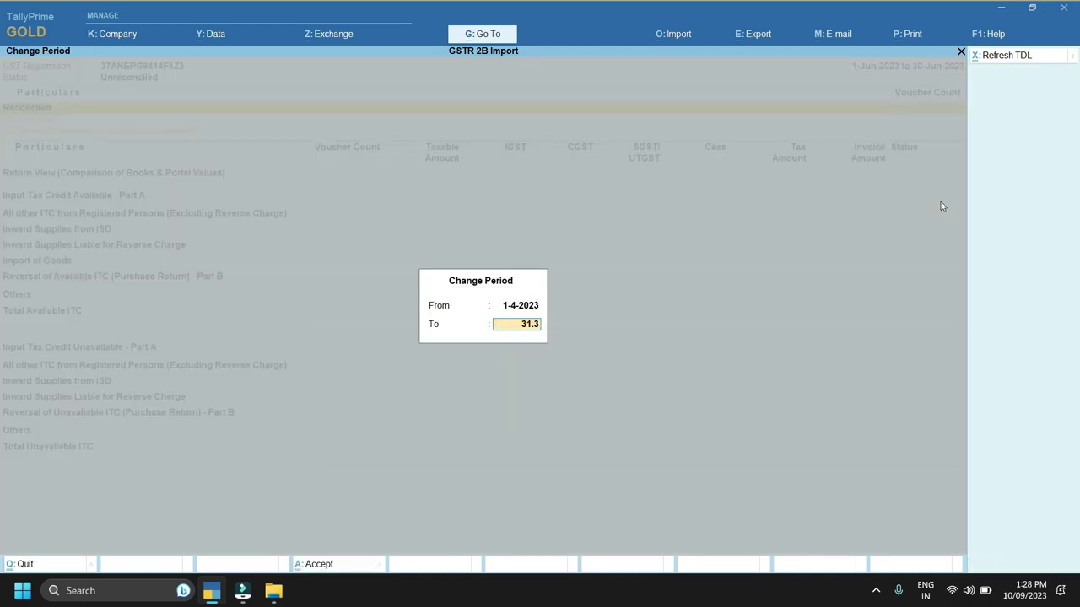
key(Return)
Examine the party-wise B2B invoices under All other ITC from Registered Persons, and return to the Gateway of Tally
click(351, 224)
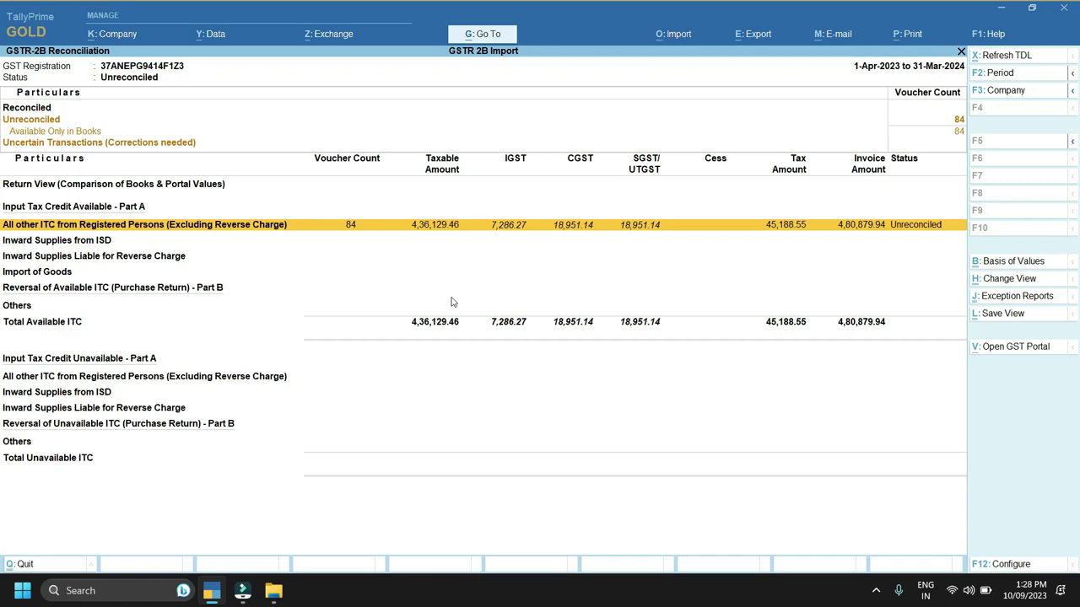
click(754, 314)
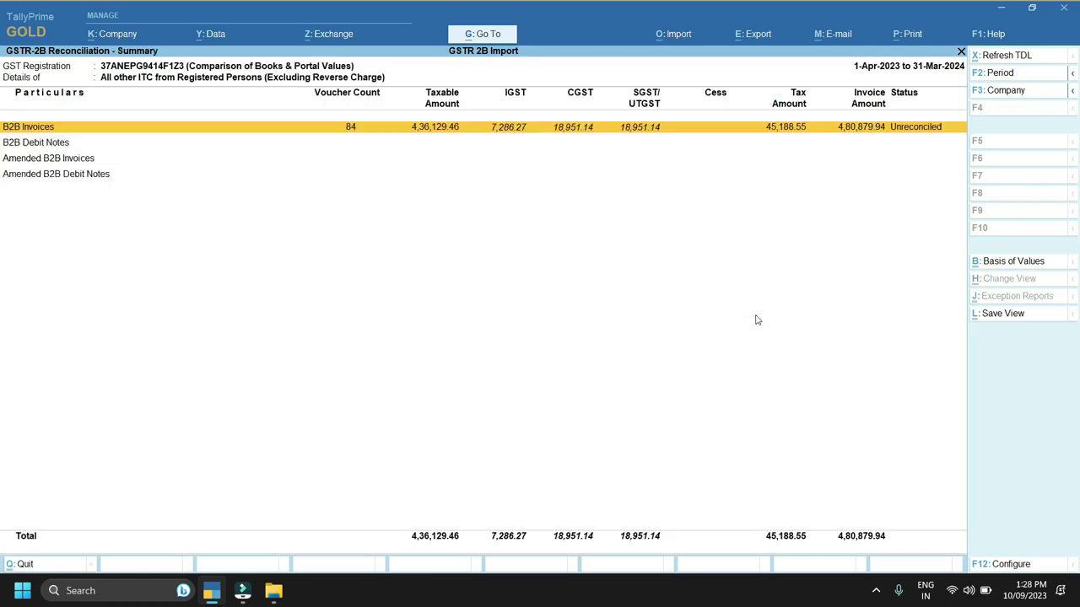
key(Return)
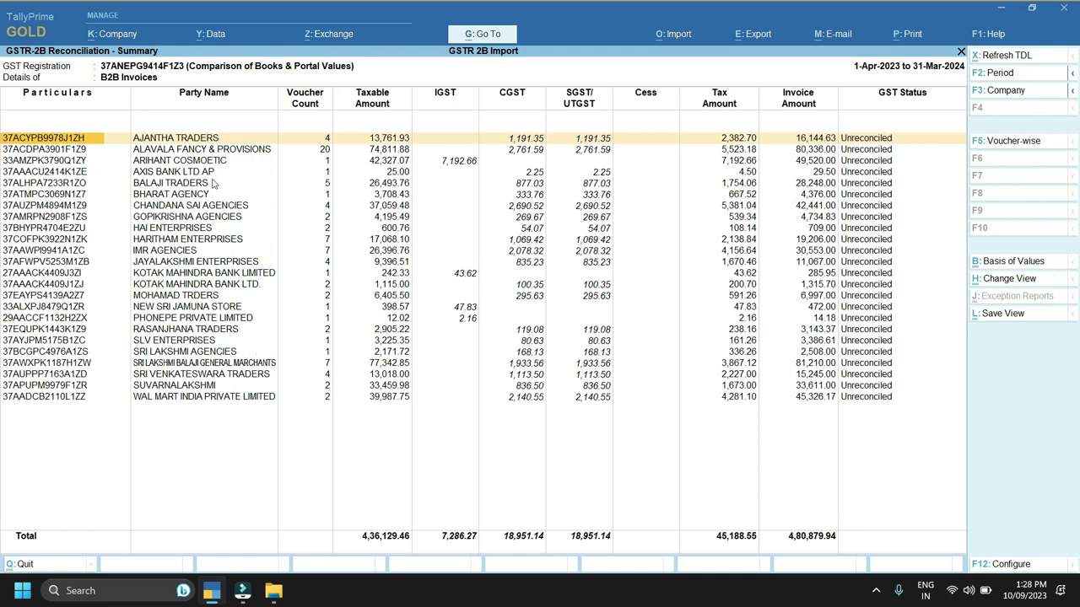
key(Escape)
key(Escape)
key(Escape)
key(Escape)
key(Escape)
key(Escape)
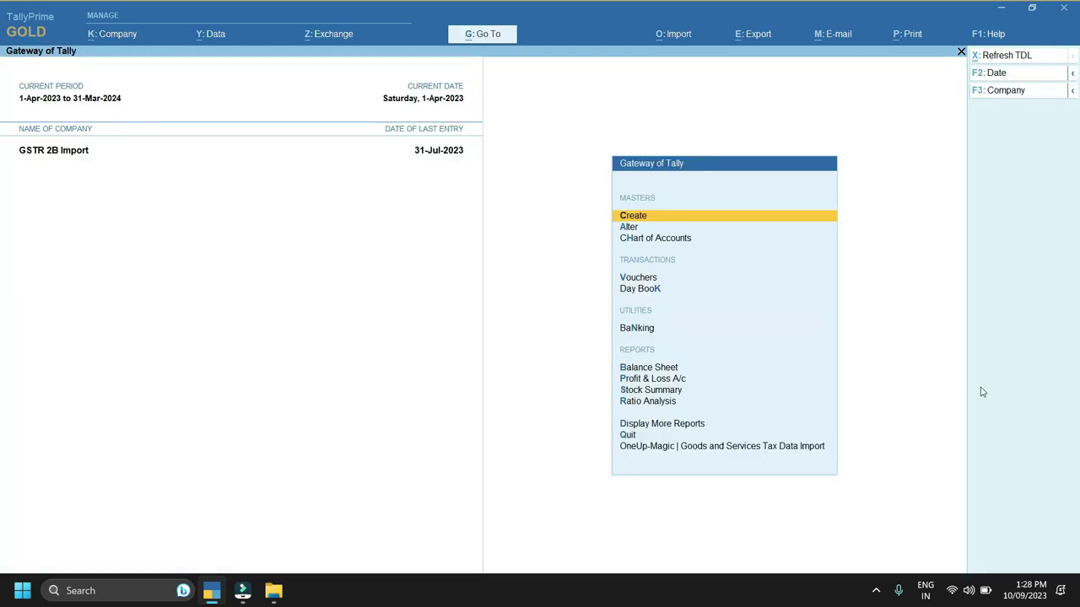